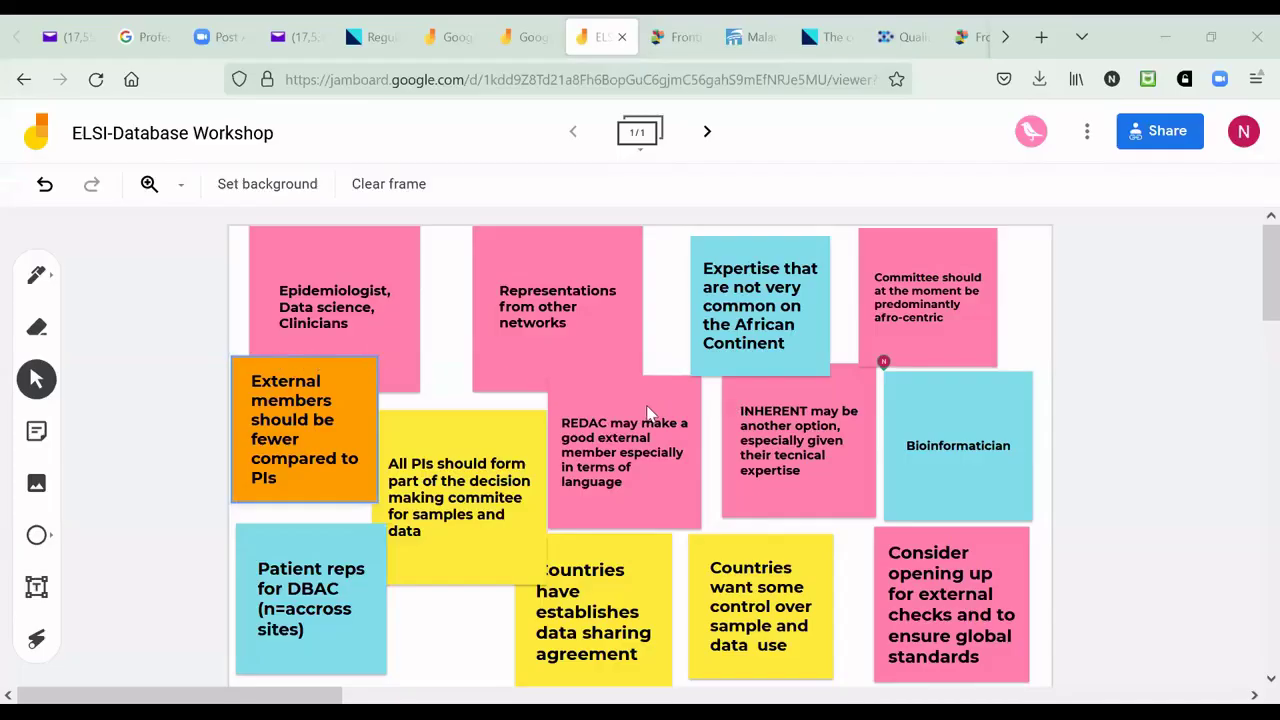
Post a pink note reading 'Policy should be reviewed by sites in detail first'
{"action": "scroll", "coordinate": [651, 412], "scroll_direction": "down", "scroll_amount": 2}
{"action": "scroll", "coordinate": [650, 412], "scroll_direction": "up", "scroll_amount": 2}
{"action": "left_click", "coordinate": [36, 432]}
{"action": "type", "text": "Policy should be reviewed by sites in detail first"}
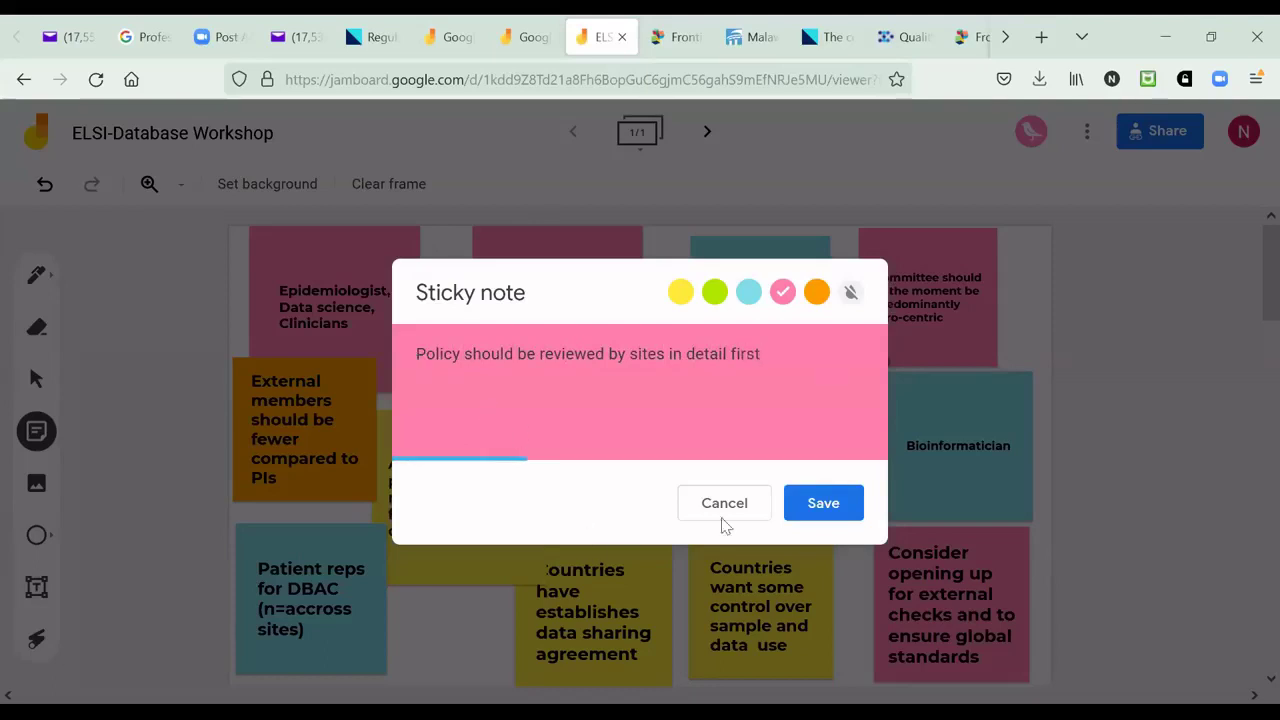
{"action": "left_click", "coordinate": [818, 506]}
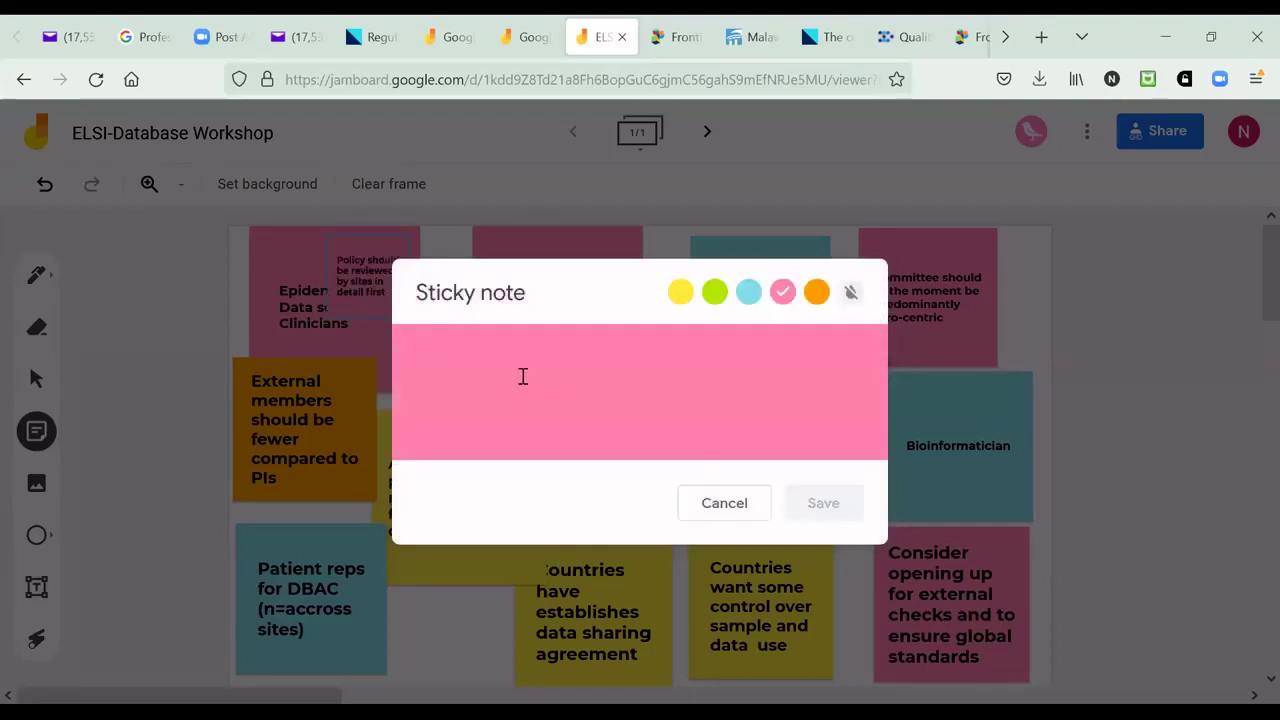
Post a blue note reading 'ELSI should be mainstreamed at all levels'
{"action": "left_click", "coordinate": [750, 293]}
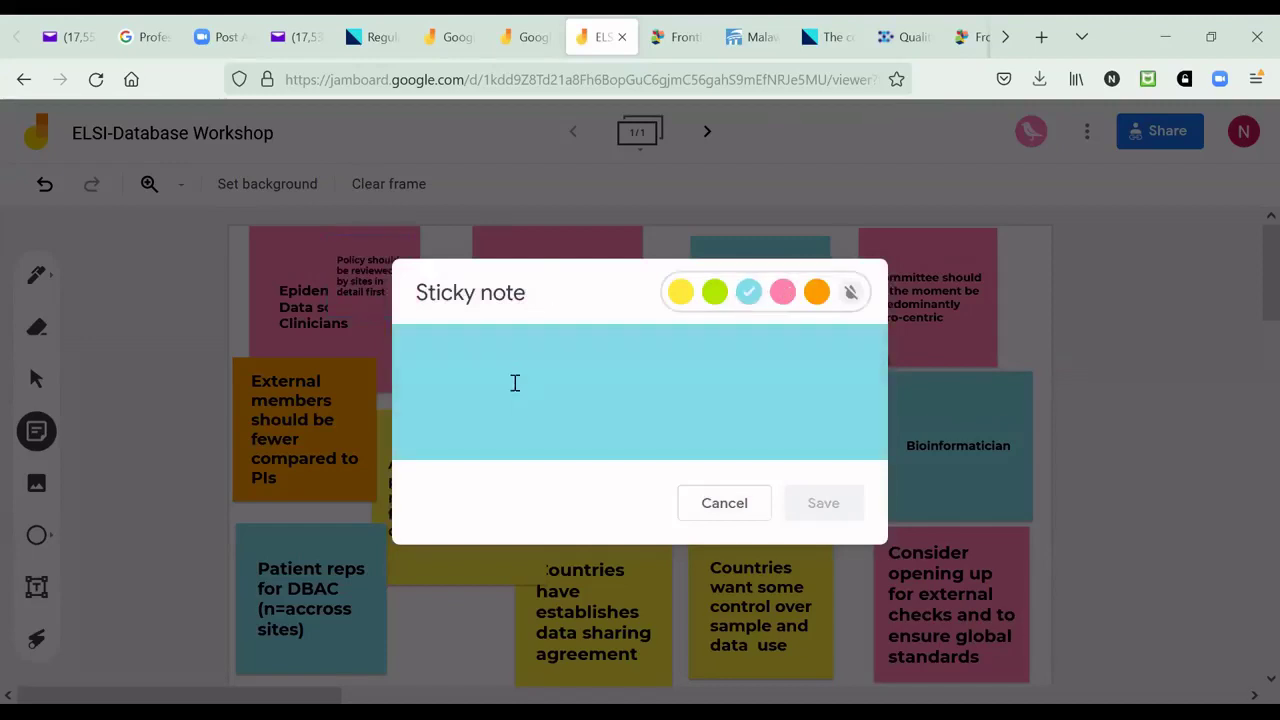
{"action": "type", "text": "ELSI"}
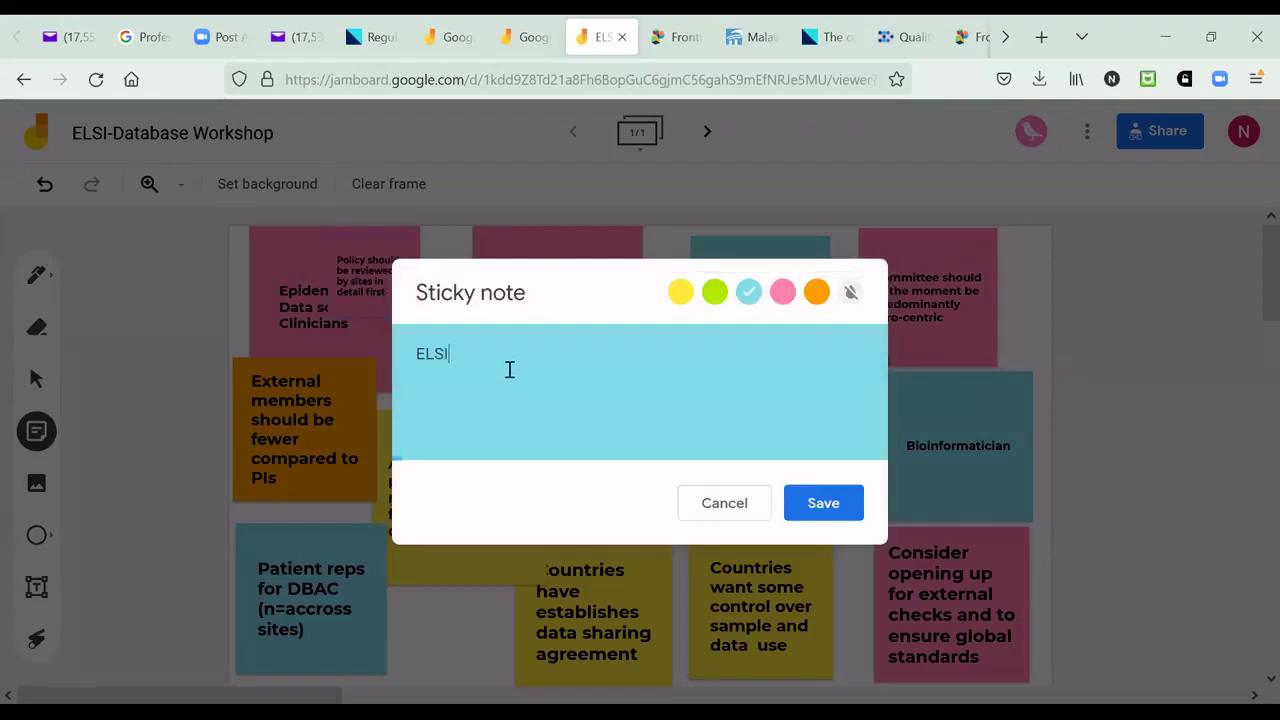
{"action": "type", "text": " should be "}
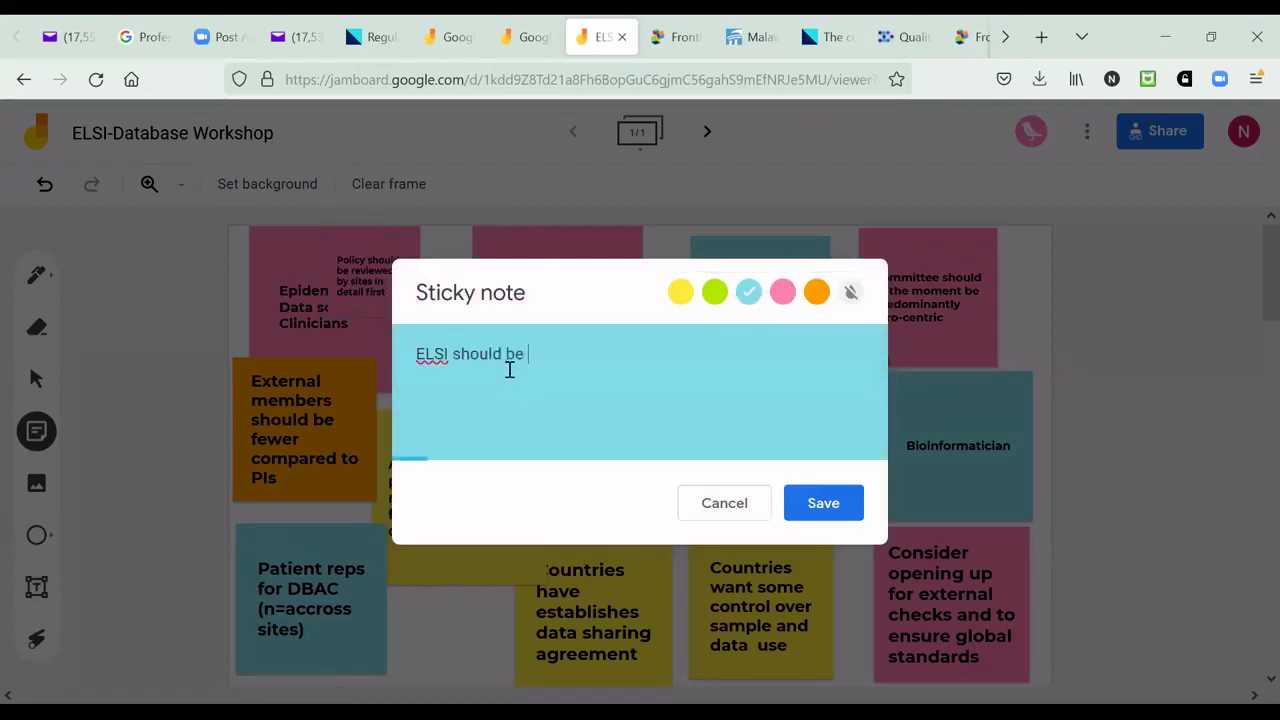
{"action": "type", "text": "mainstre"}
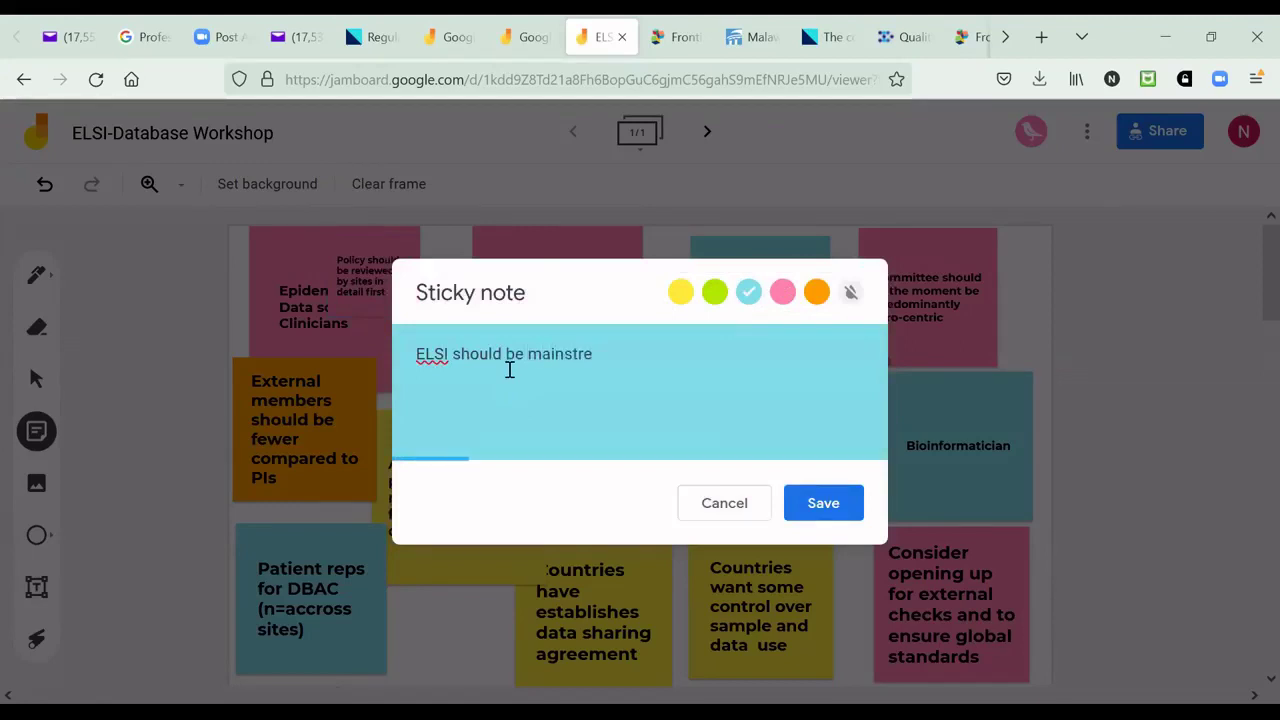
{"action": "type", "text": "amed at all levels"}
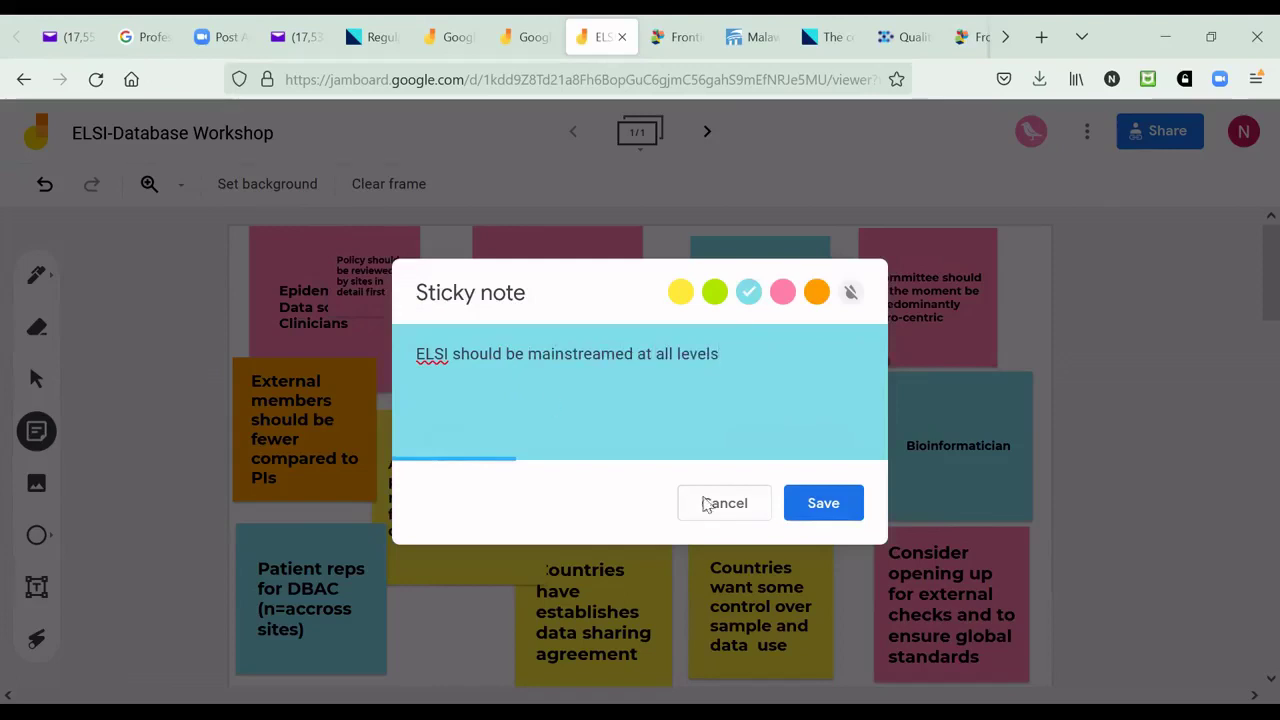
{"action": "left_click", "coordinate": [836, 513]}
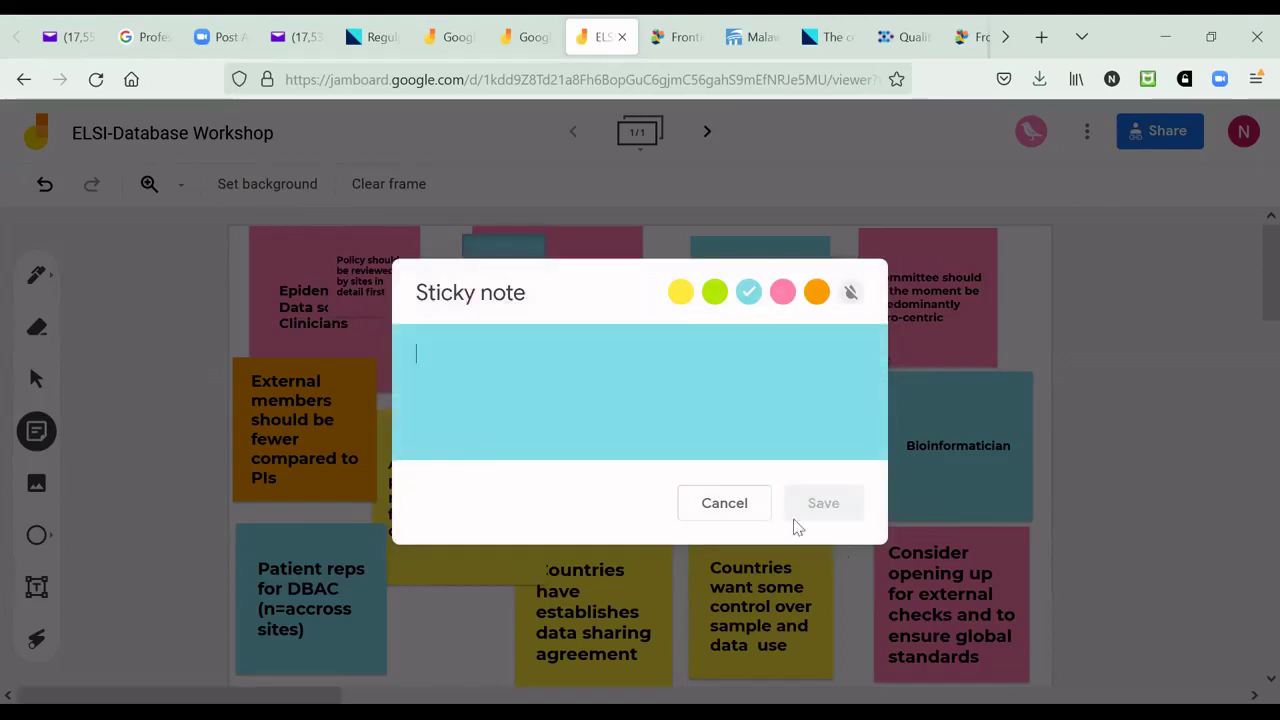
Post an orange note reading 'Screening and approval processes while building capacity'
{"action": "left_click", "coordinate": [818, 294]}
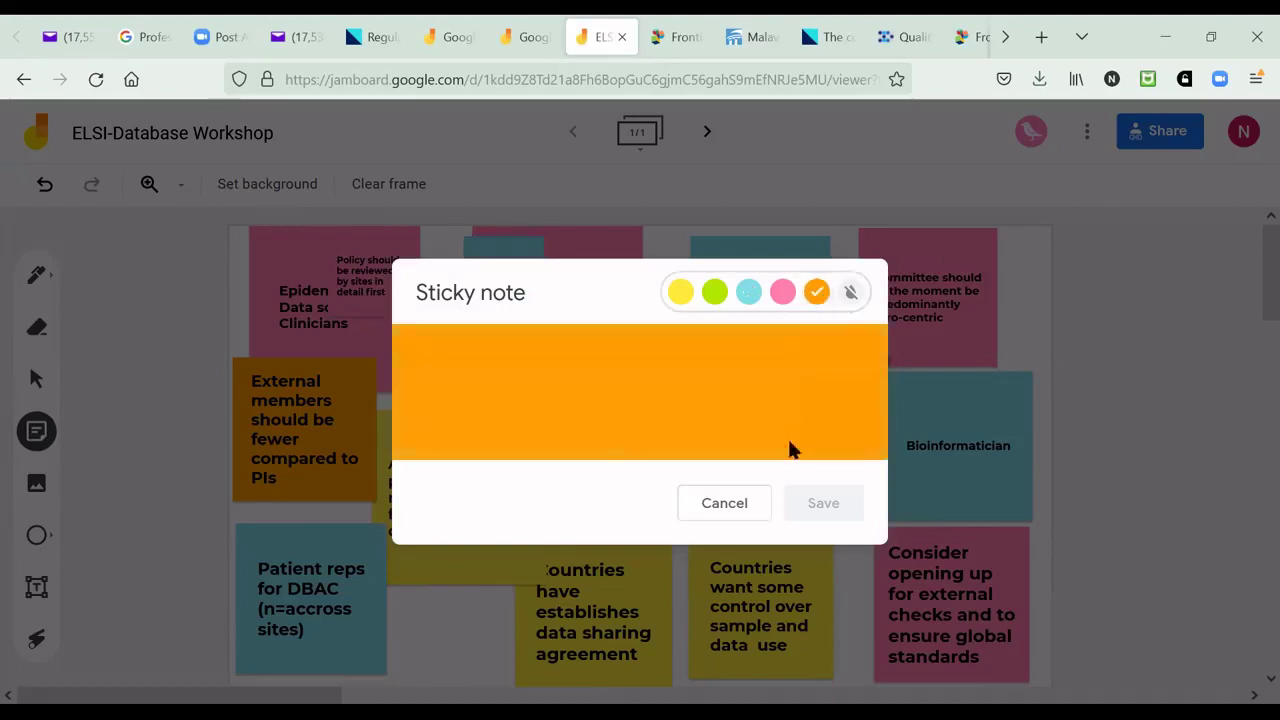
{"action": "left_click", "coordinate": [588, 373]}
{"action": "type", "text": "Sc"}
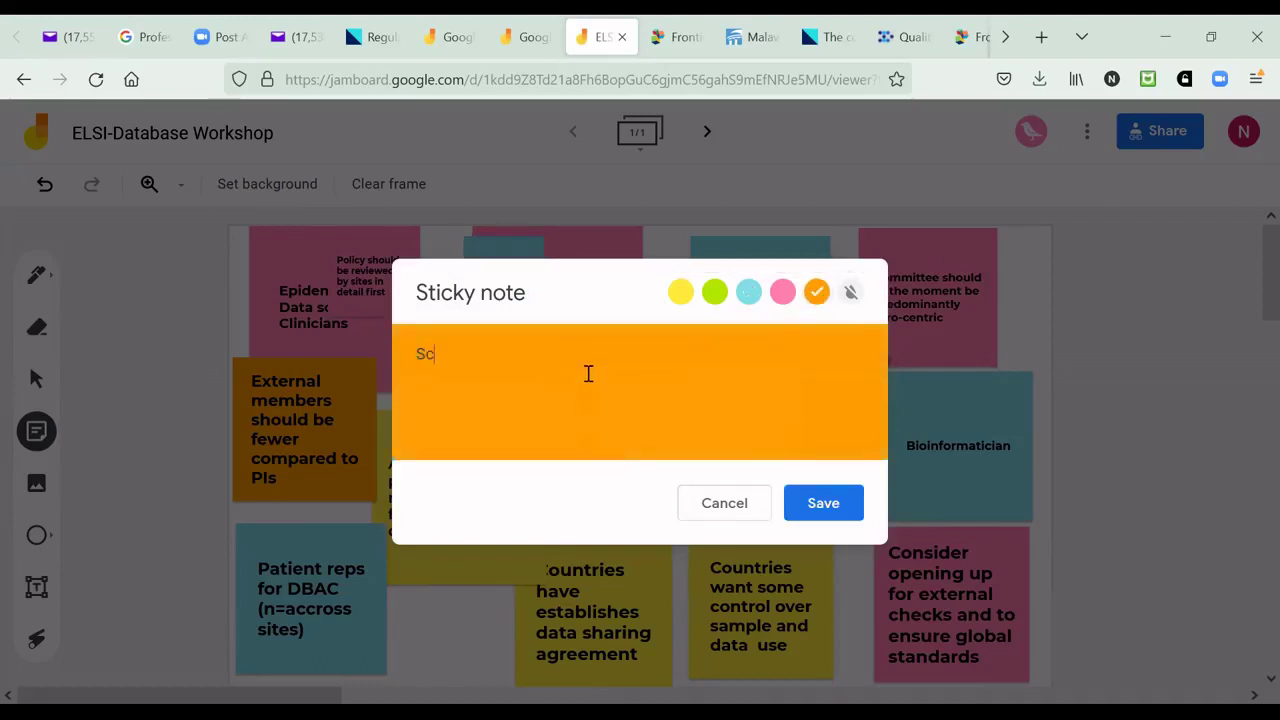
{"action": "type", "text": "reening and approval processes while building capacity"}
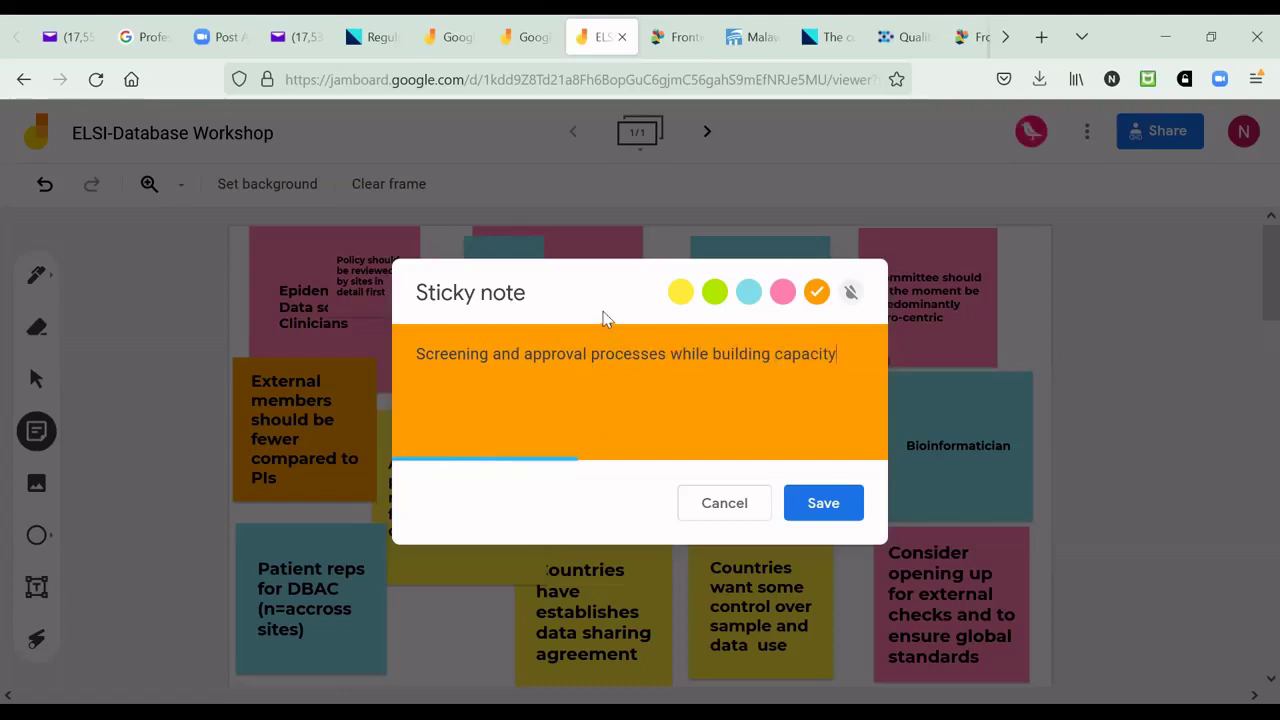
{"action": "left_click", "coordinate": [820, 505]}
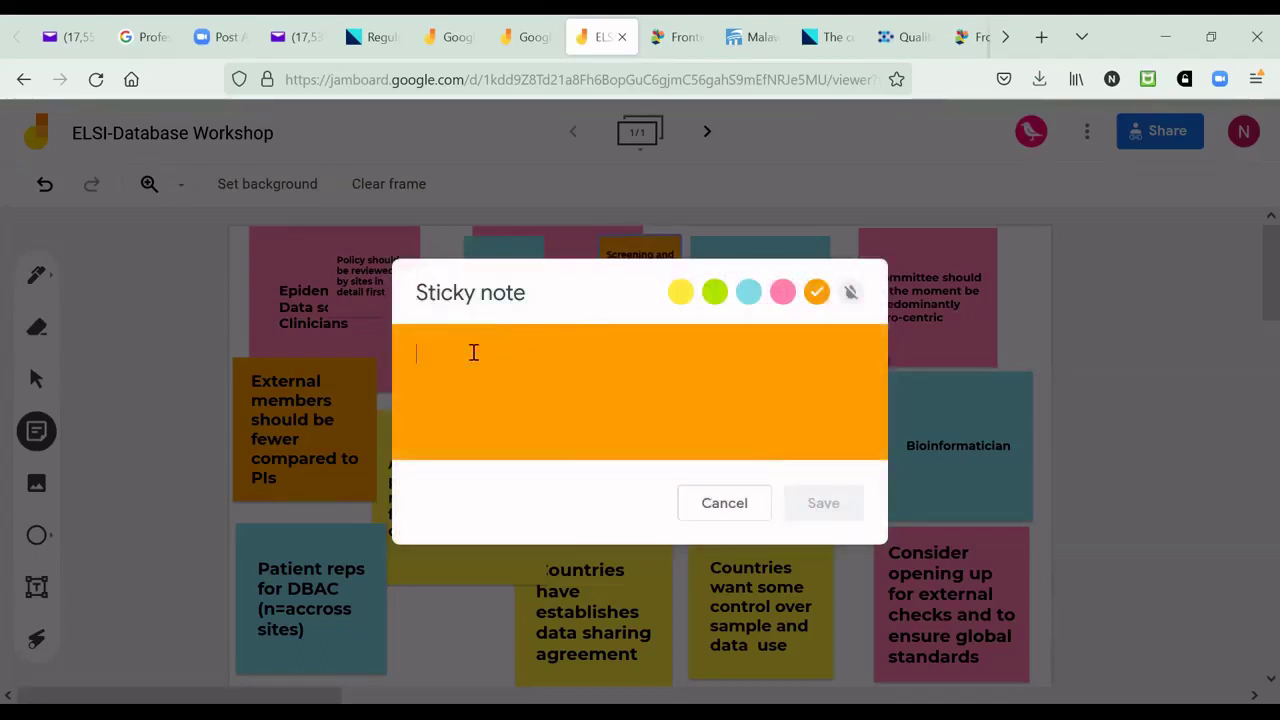
Write the orange consortium-wide common data collection tool note, correcting 'sharing' and 'facilitate'
{"action": "type", "text": "Data collection tool that is same r com"}
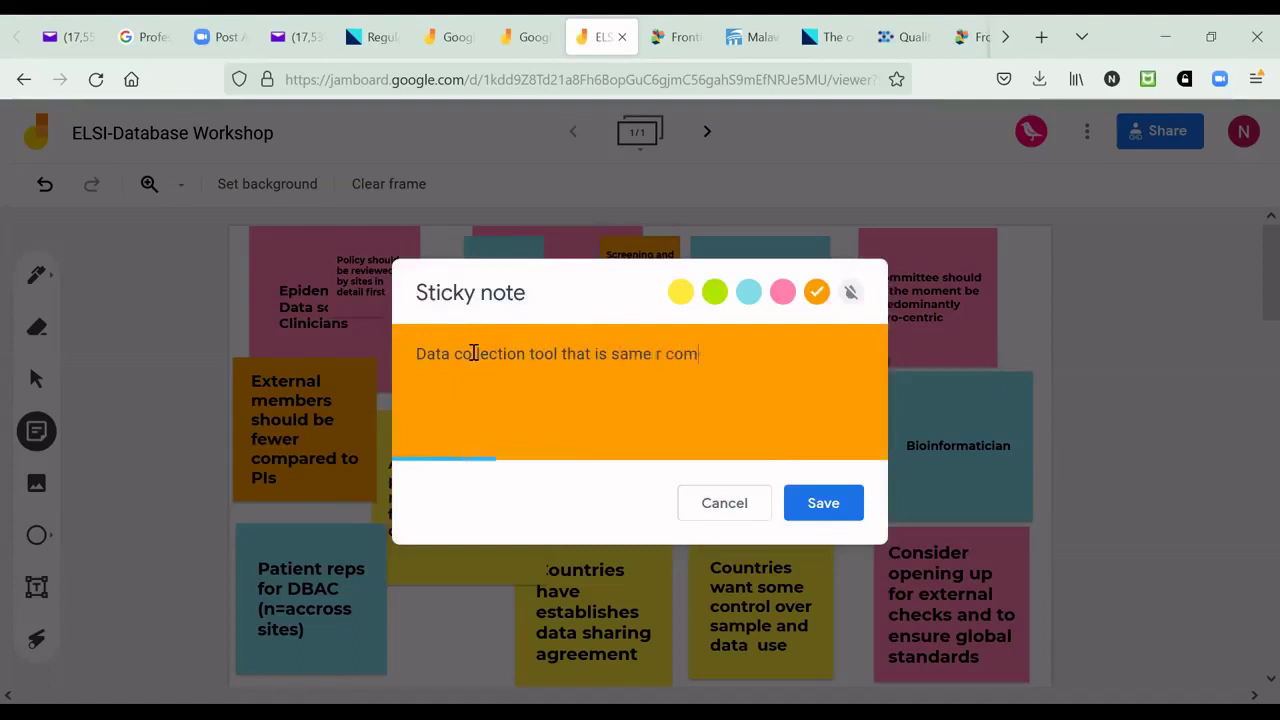
{"action": "key", "text": "BackSpace"}
{"action": "key", "text": "BackSpace"}
{"action": "key", "text": "BackSpace"}
{"action": "key", "text": "BackSpace"}
{"action": "key", "text": "BackSpace"}
{"action": "type", "text": "or common -Consor"}
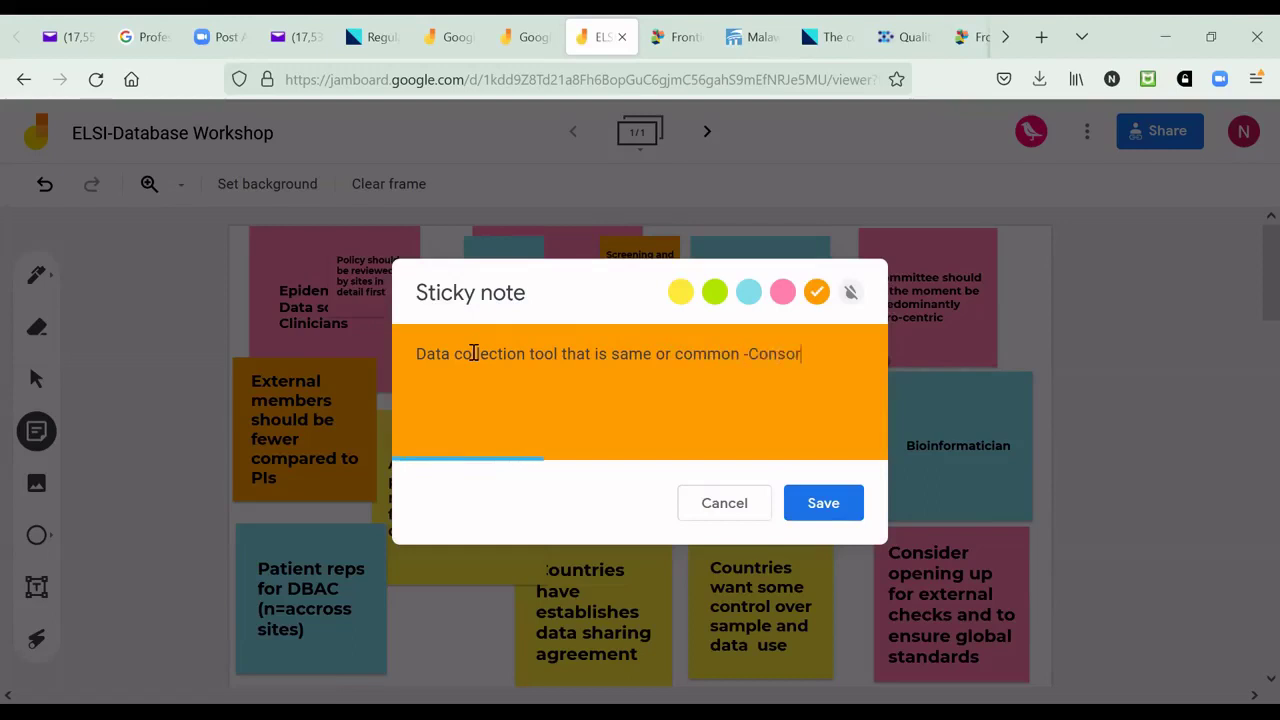
{"action": "type", "text": "tium wide to fascilitate"}
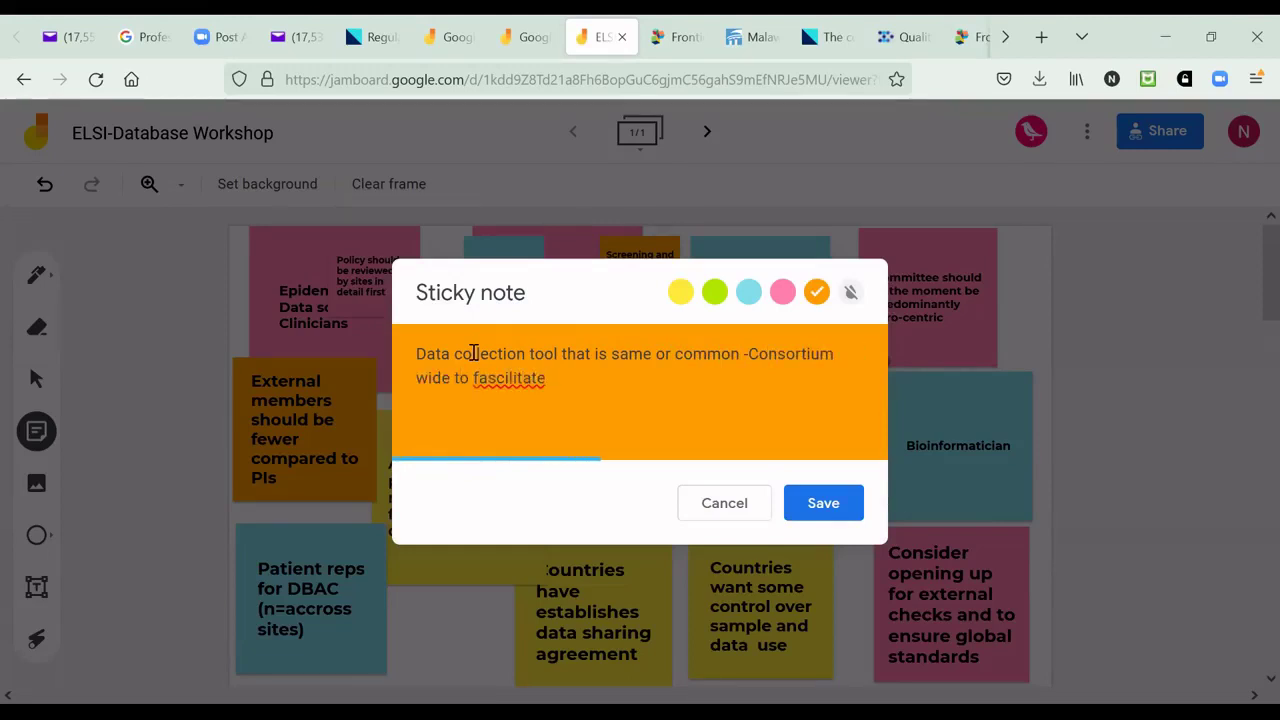
{"action": "type", "text": " data andsahring"}
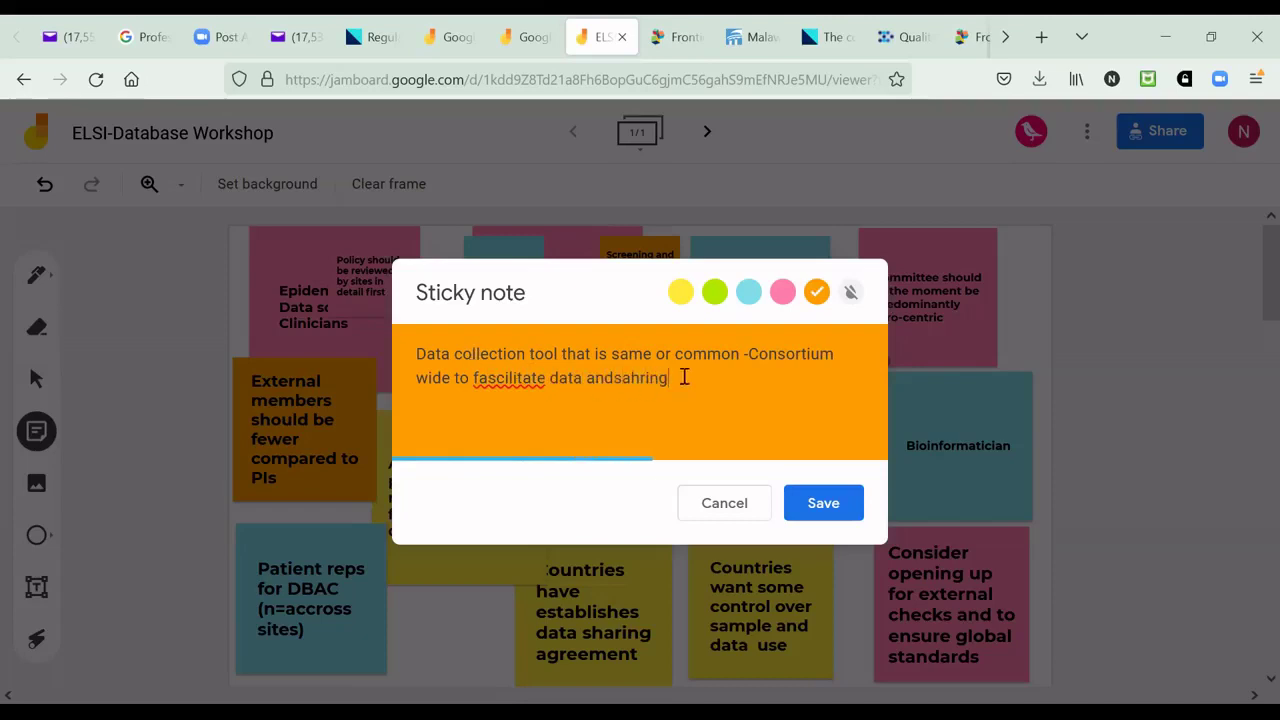
{"action": "left_click_drag", "start_coordinate": [684, 377], "coordinate": [613, 378]}
{"action": "type", "text": "sharing"}
{"action": "right_click", "coordinate": [506, 378]}
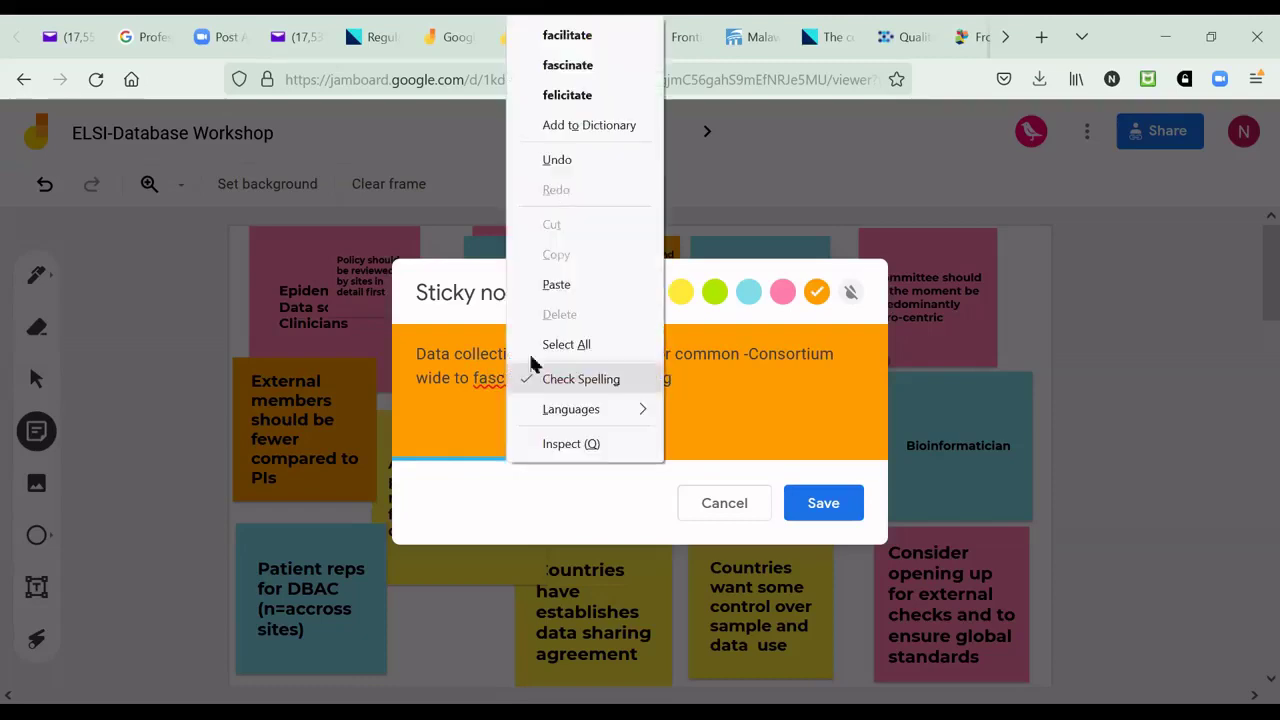
{"action": "left_click", "coordinate": [567, 35]}
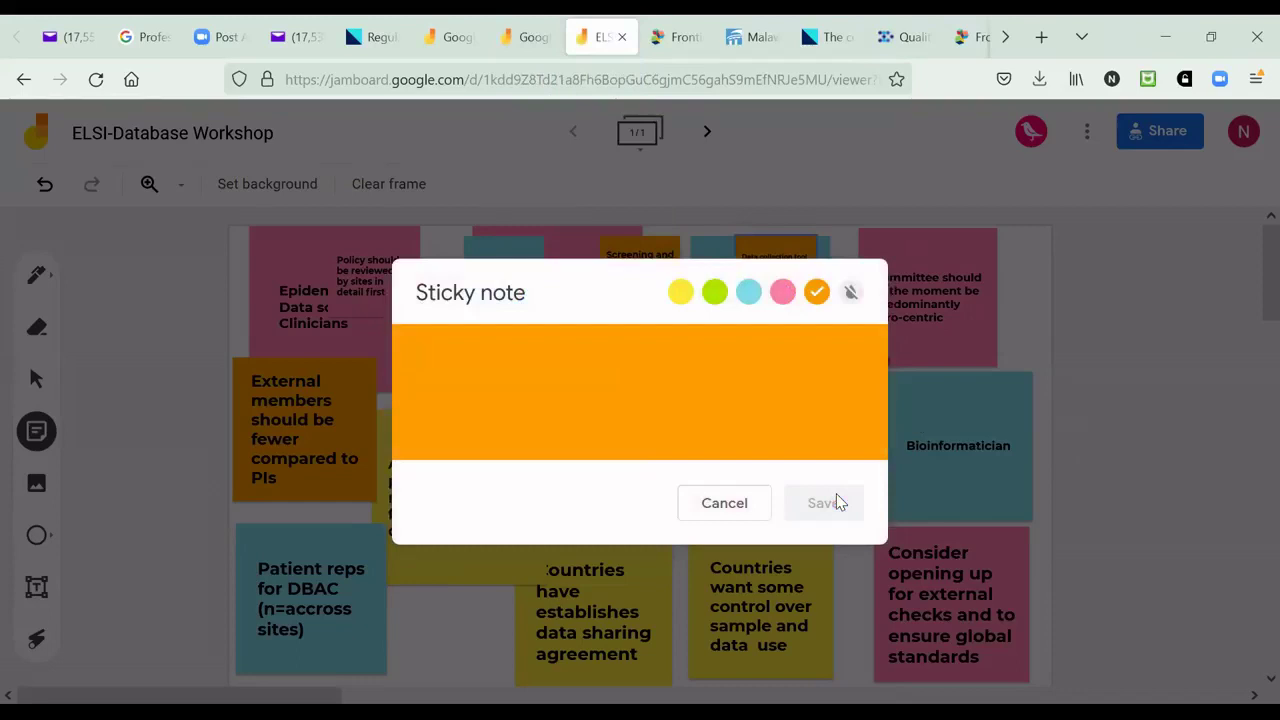
Post an orange note about engaging government on policies that may be lacking
{"action": "type", "text": "Epid"}
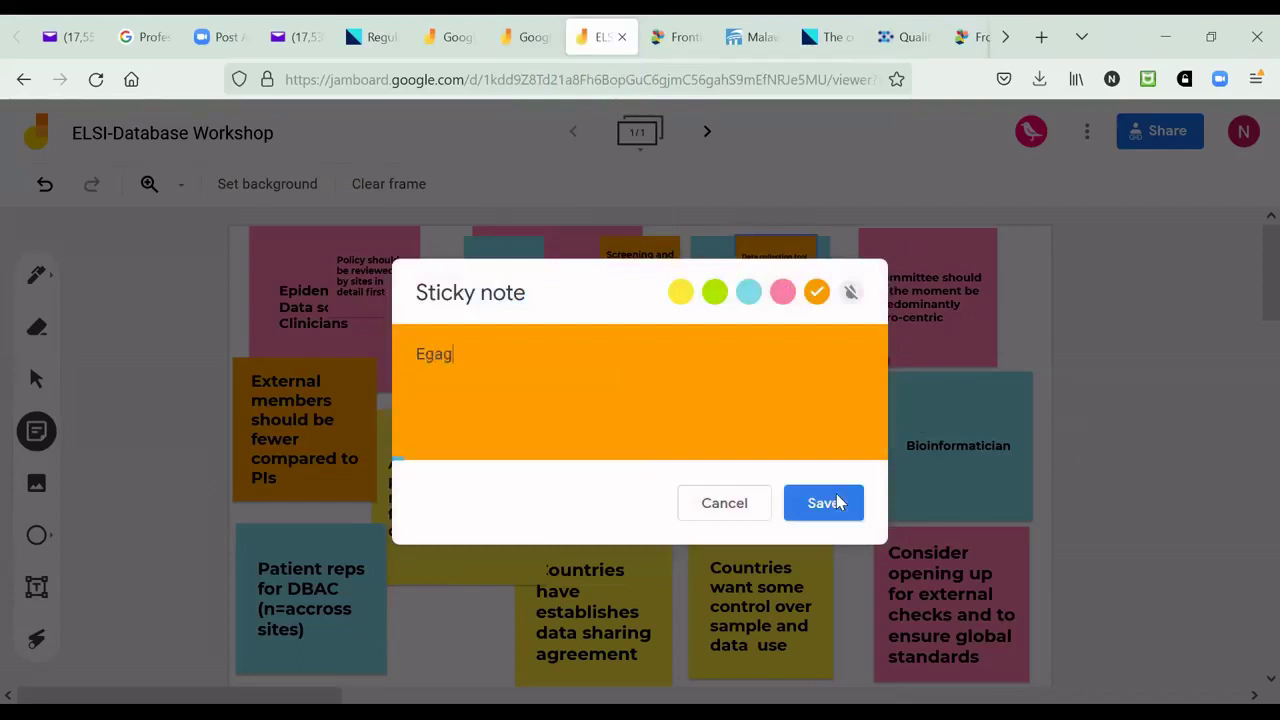
{"action": "key", "text": "BackSpace"}
{"action": "key", "text": "BackSpace"}
{"action": "key", "text": "BackSpace"}
{"action": "type", "text": "nagage "}
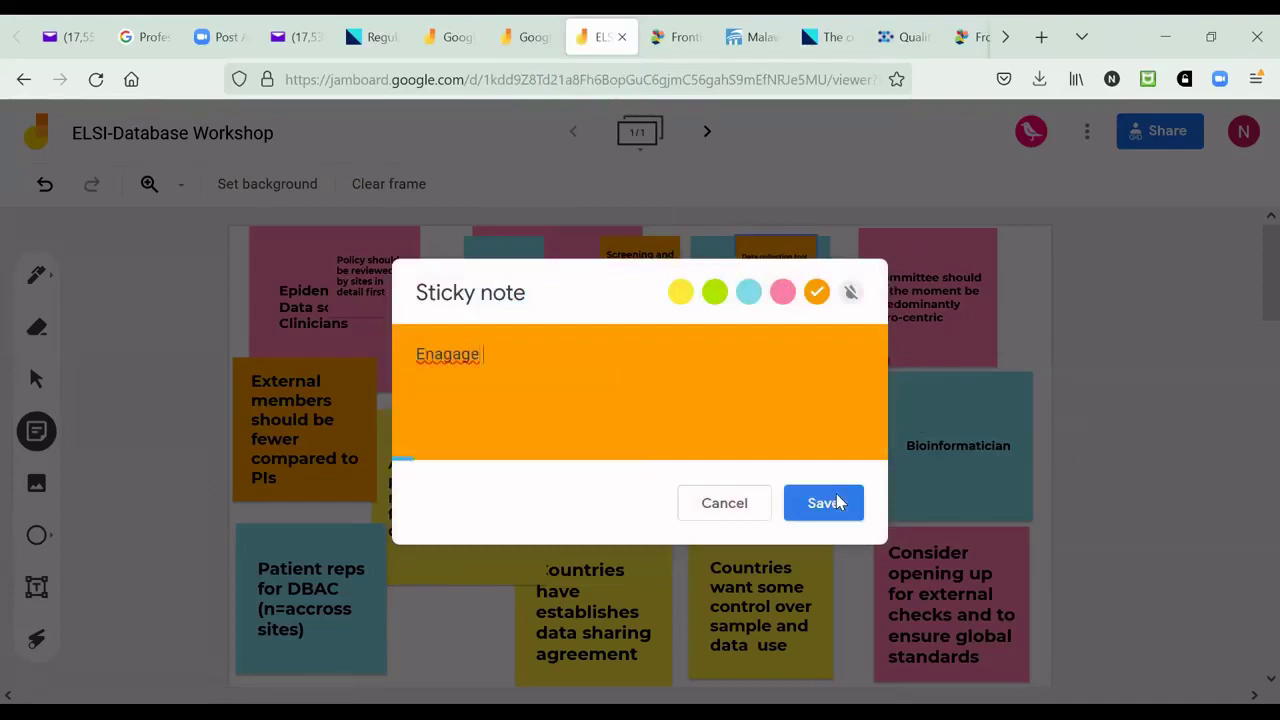
{"action": "type", "text": "with governme"}
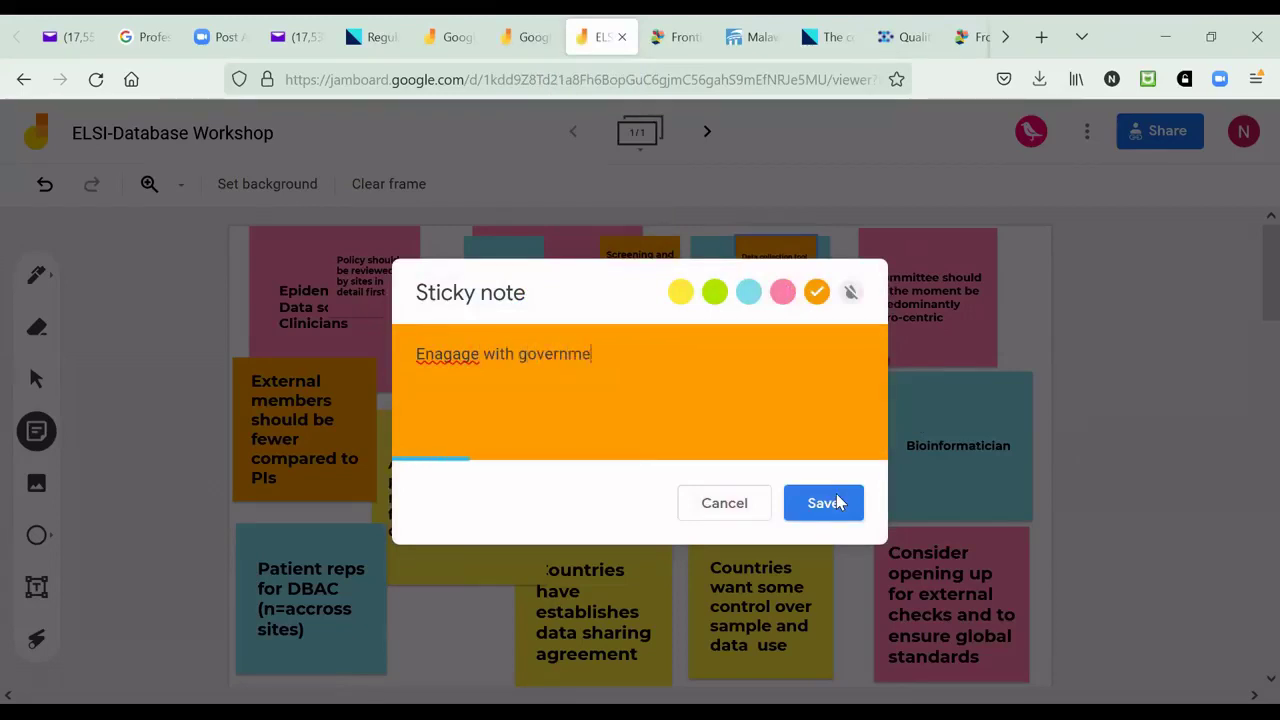
{"action": "type", "text": "nt to"}
{"action": "type", "text": " dis"}
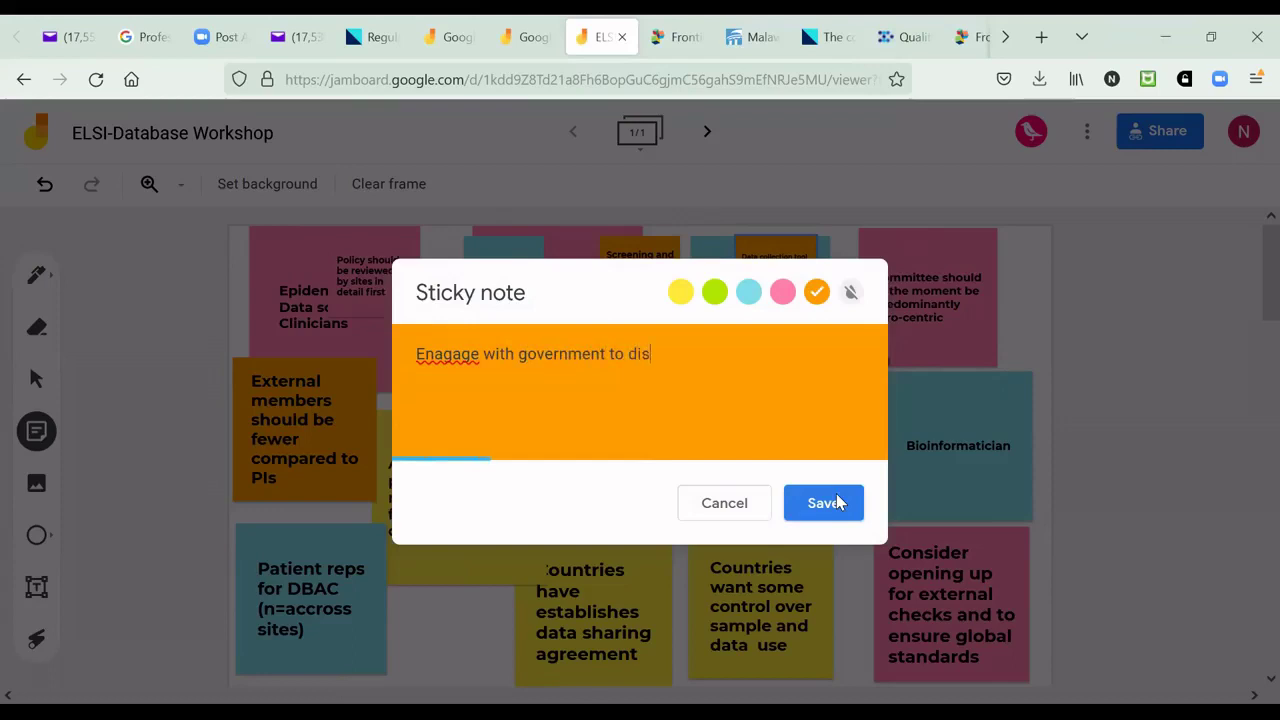
{"action": "type", "text": "cuss policies that may"}
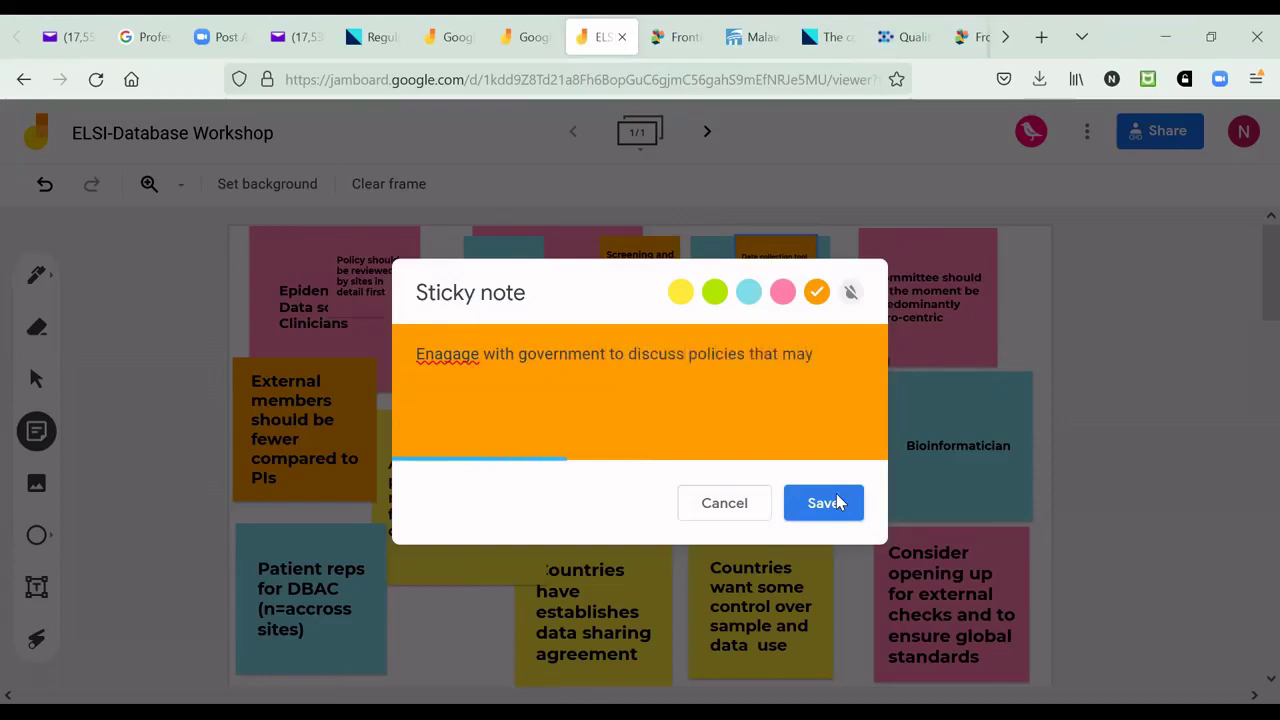
{"action": "type", "text": " be lacking"}
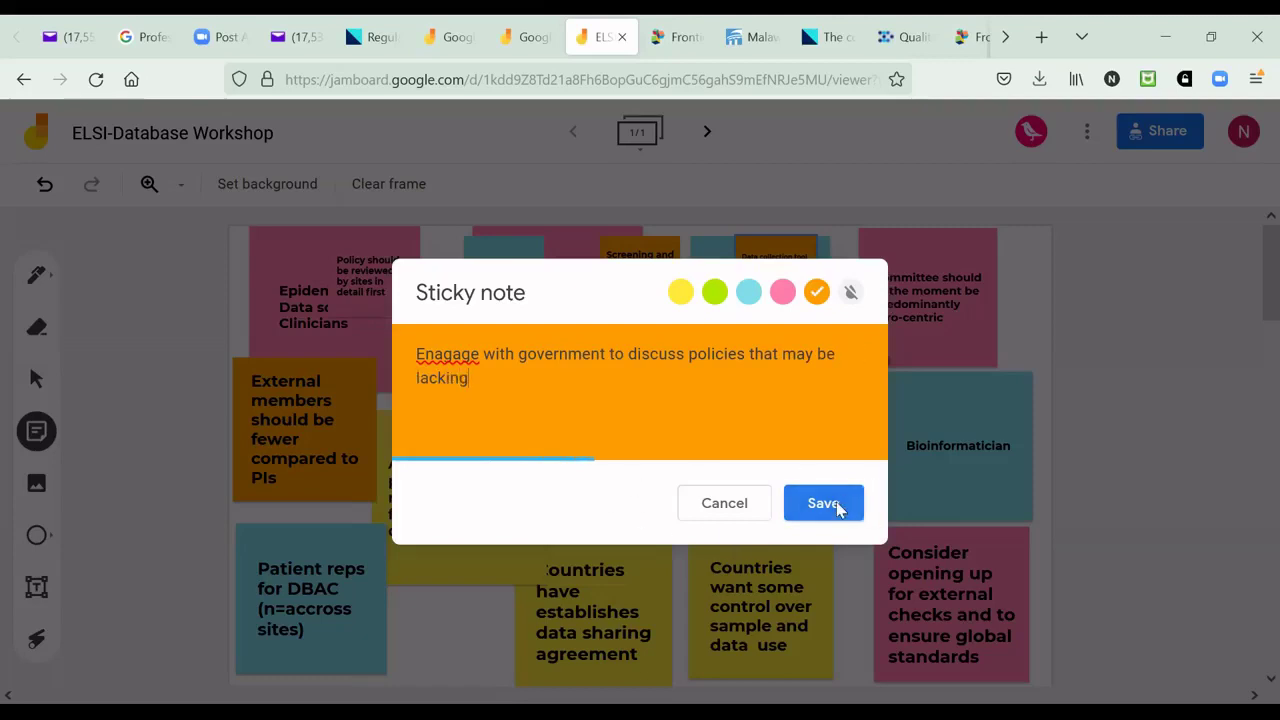
{"action": "left_click", "coordinate": [838, 508]}
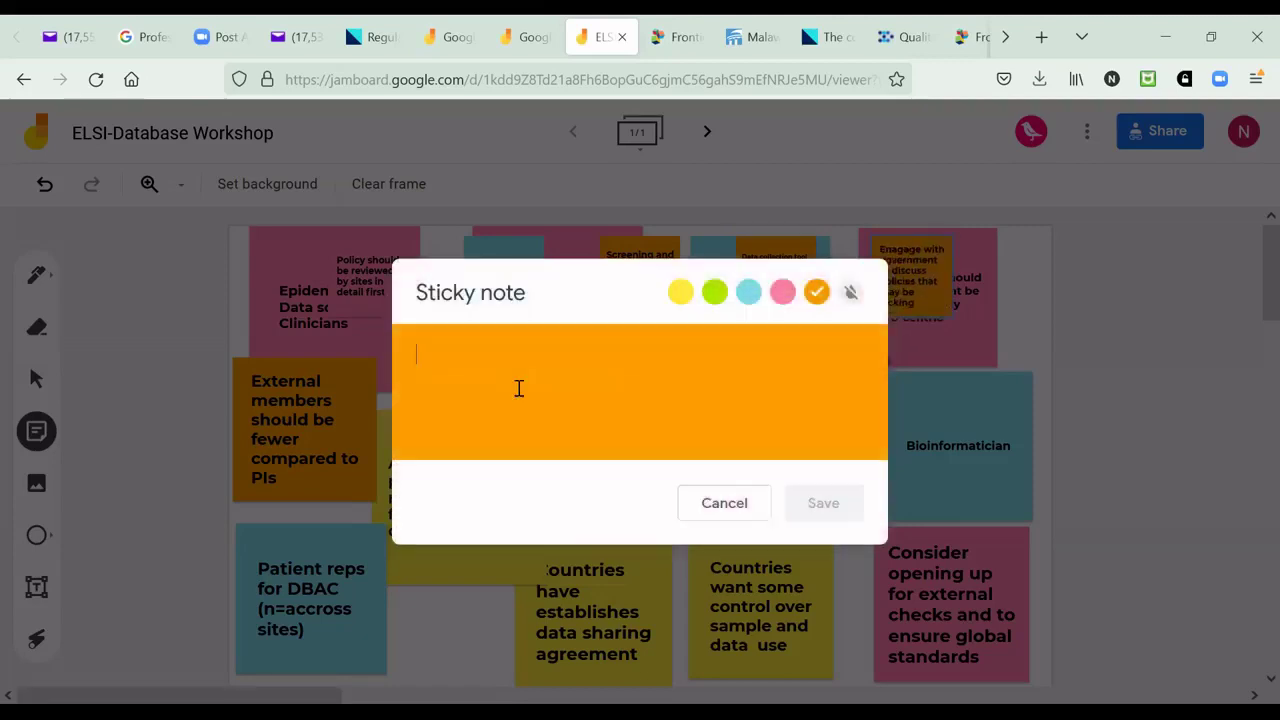
Post an orange note 'Outlook should be afrocentric to build capacity' and close the editor
{"action": "type", "text": "Outlook"}
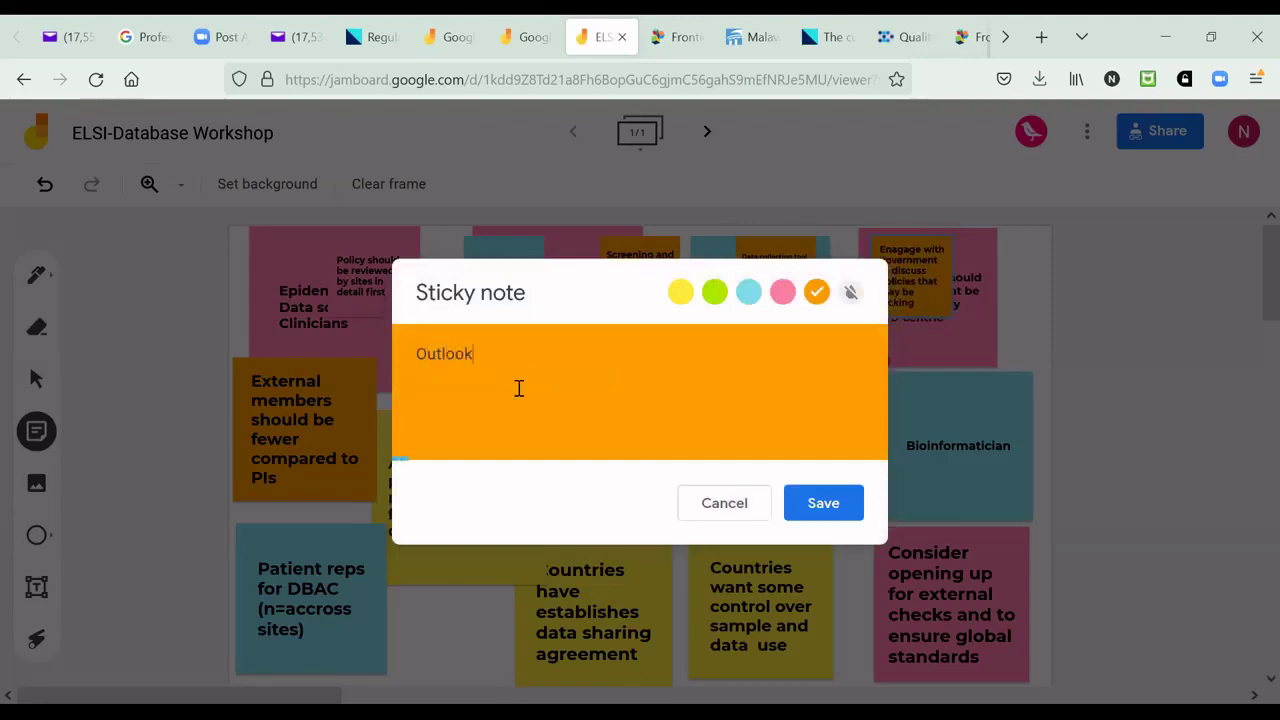
{"action": "type", "text": " should be"}
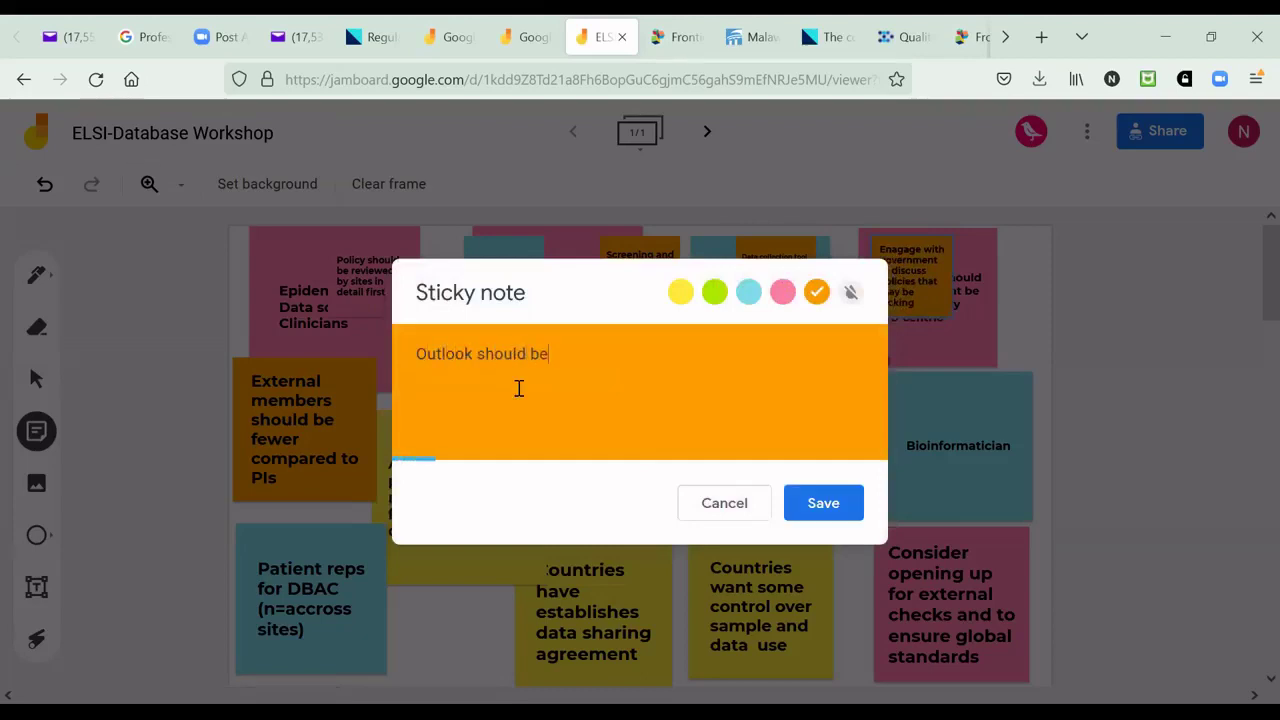
{"action": "type", "text": " afrocentric to b"}
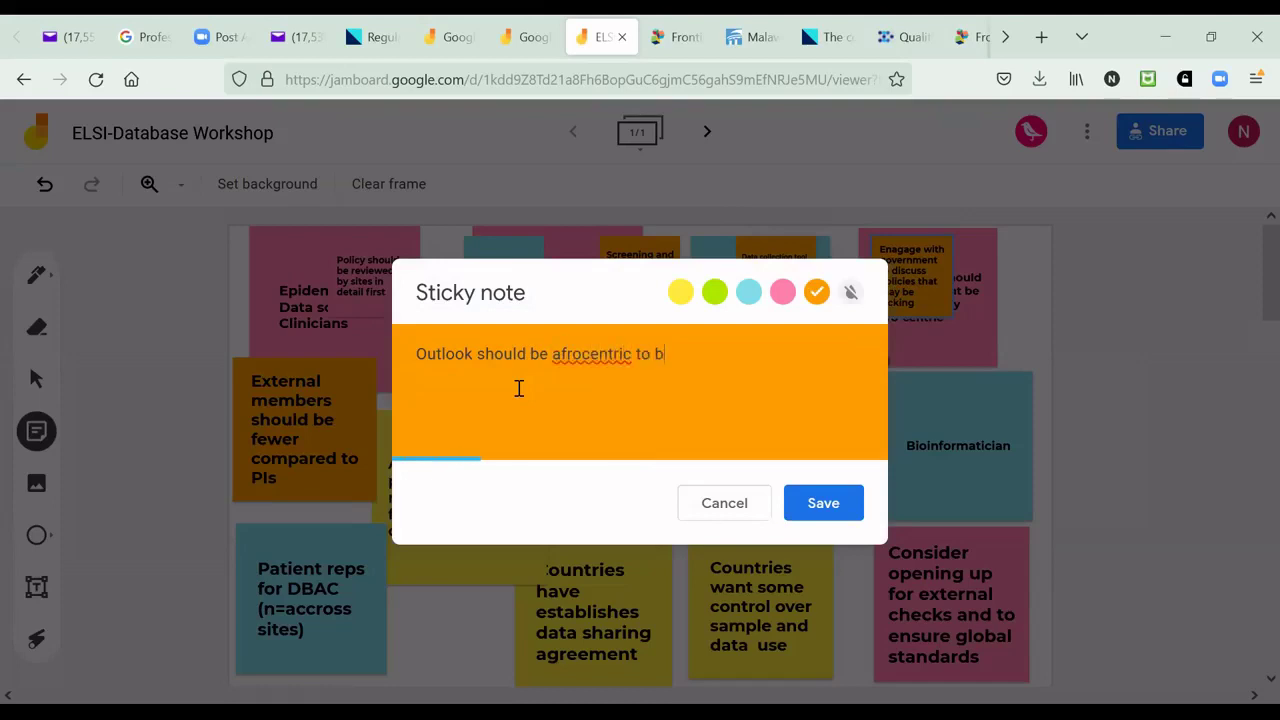
{"action": "type", "text": "uild capacity"}
{"action": "left_click", "coordinate": [822, 505]}
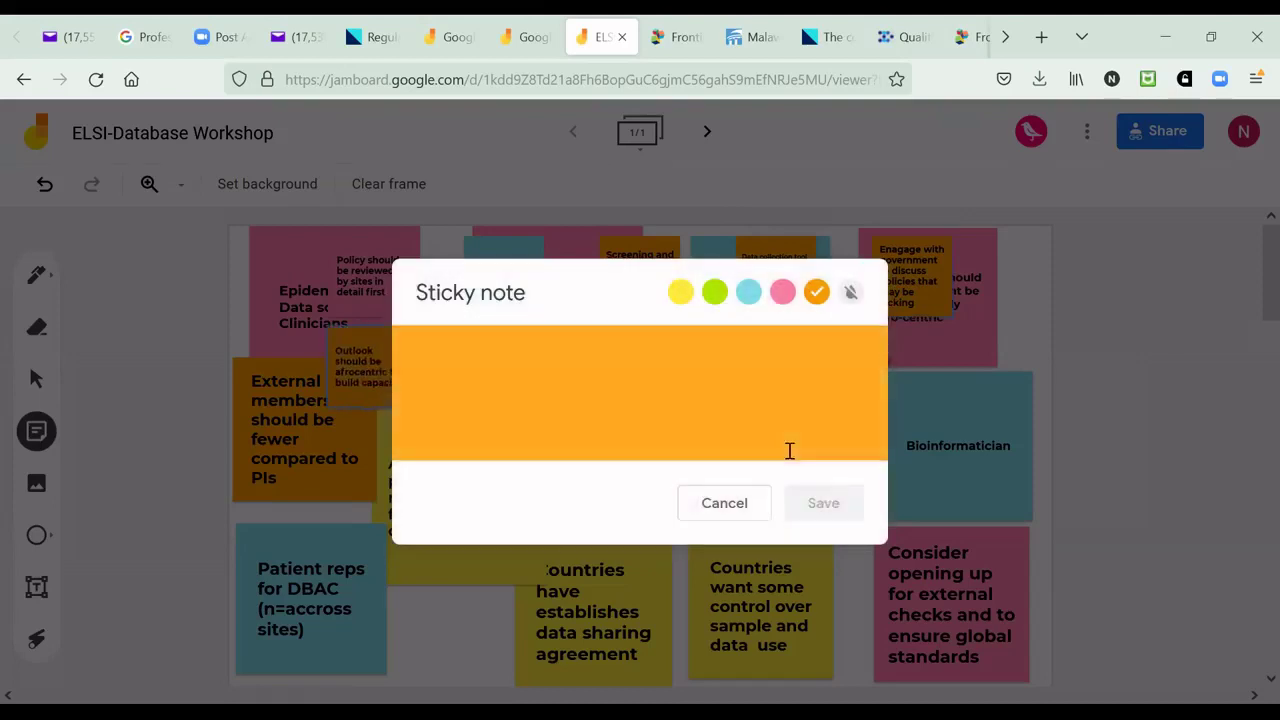
{"action": "left_click", "coordinate": [744, 510]}
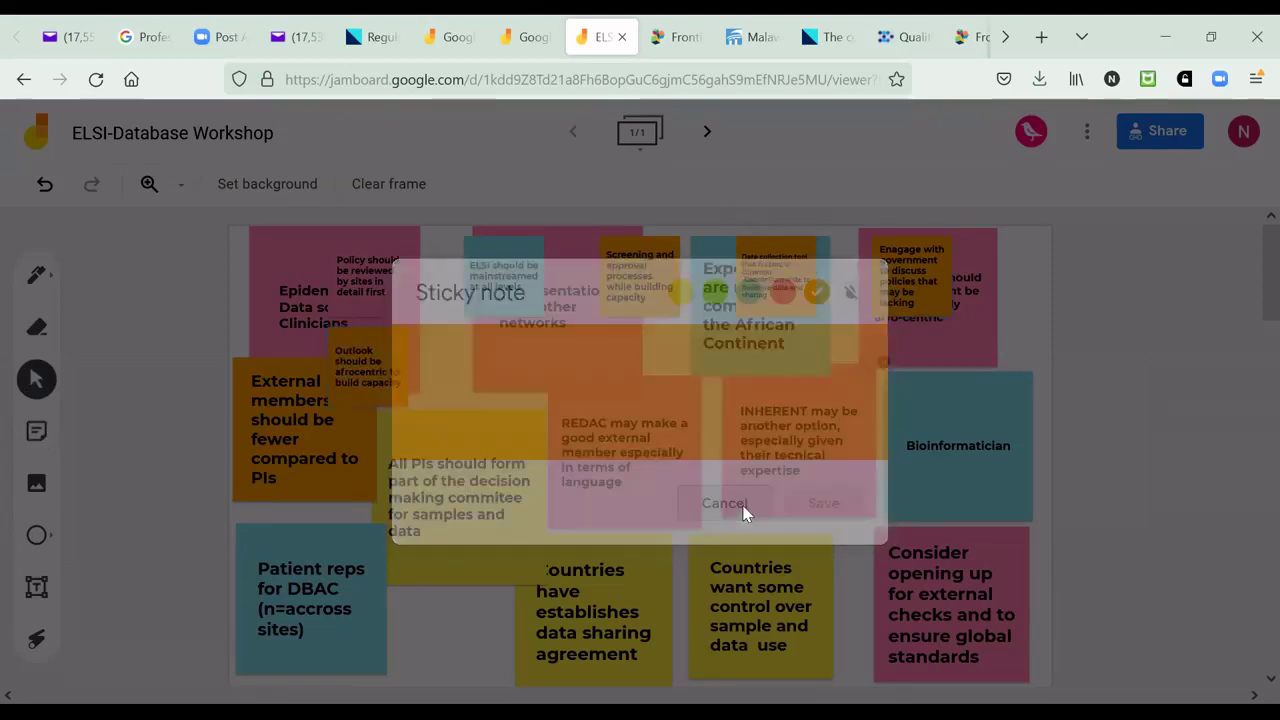
Move the orange Data collection tool note onto the INHERENT note
{"action": "left_click", "coordinate": [743, 513]}
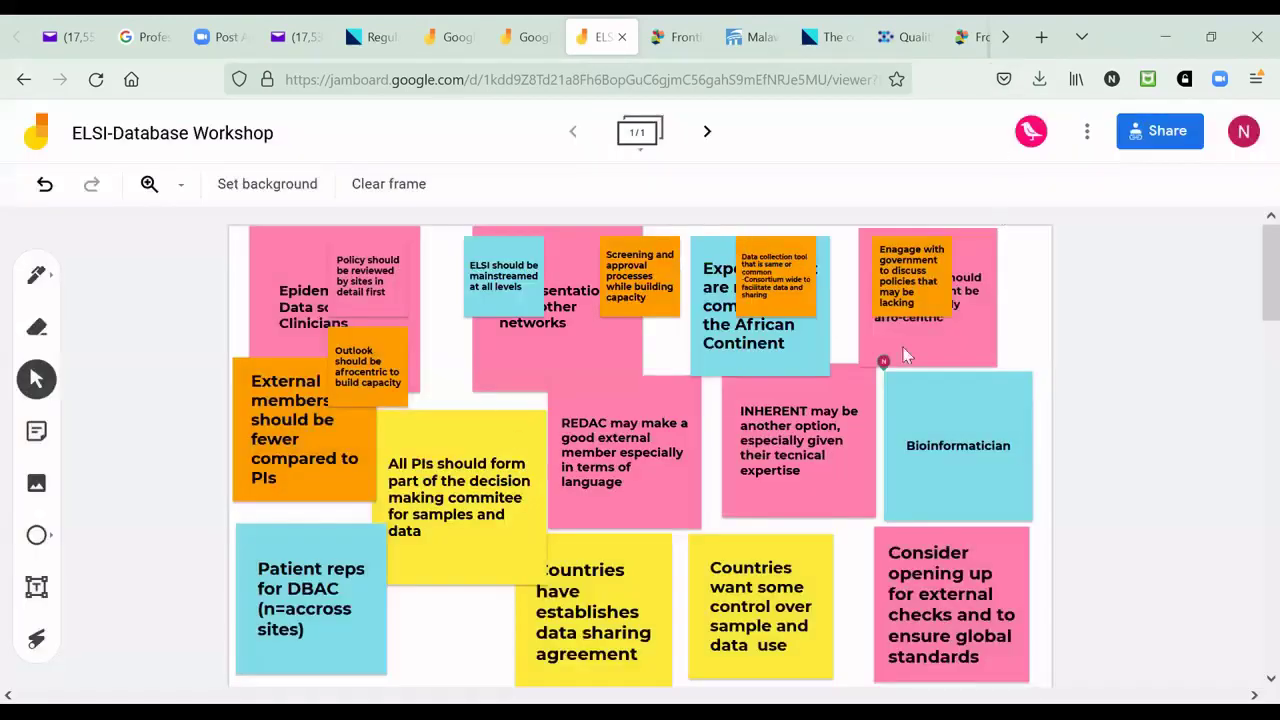
{"action": "left_click_drag", "start_coordinate": [772, 288], "coordinate": [781, 410]}
{"action": "left_click", "coordinate": [477, 614]}
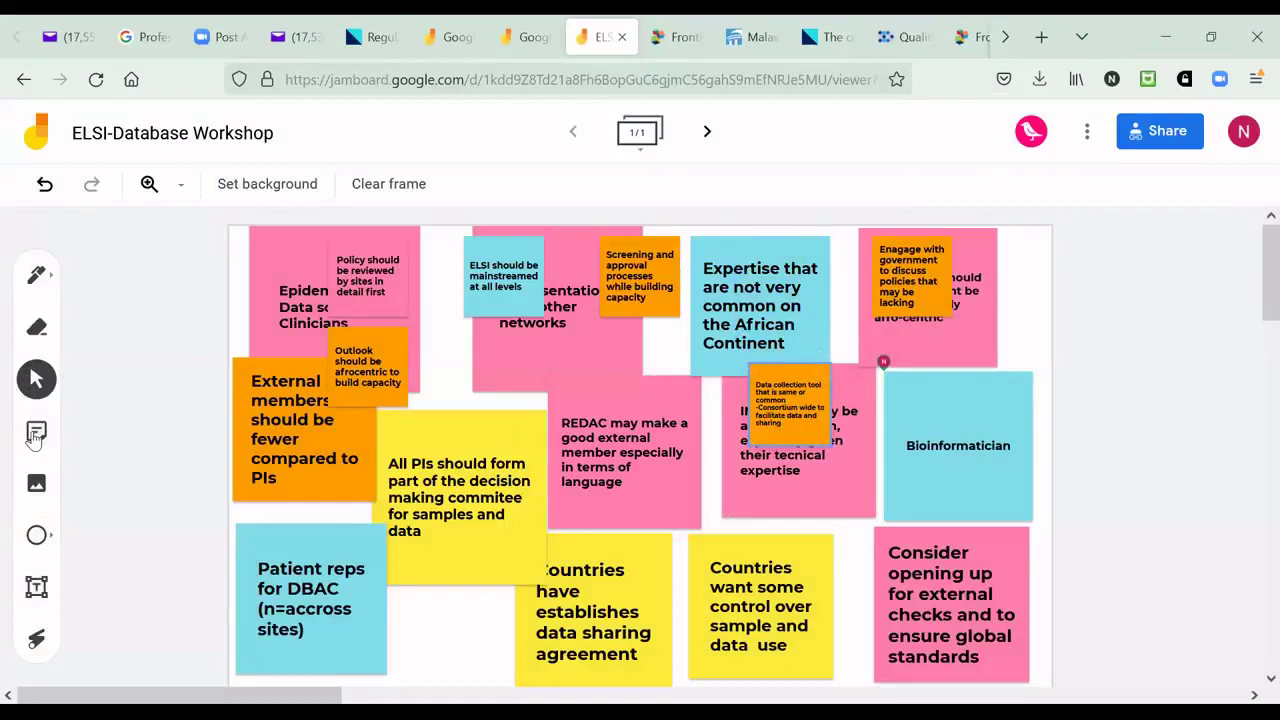
Post a green note reading 'Consortium should have positive engagements with govrnment'
{"action": "left_click", "coordinate": [36, 432]}
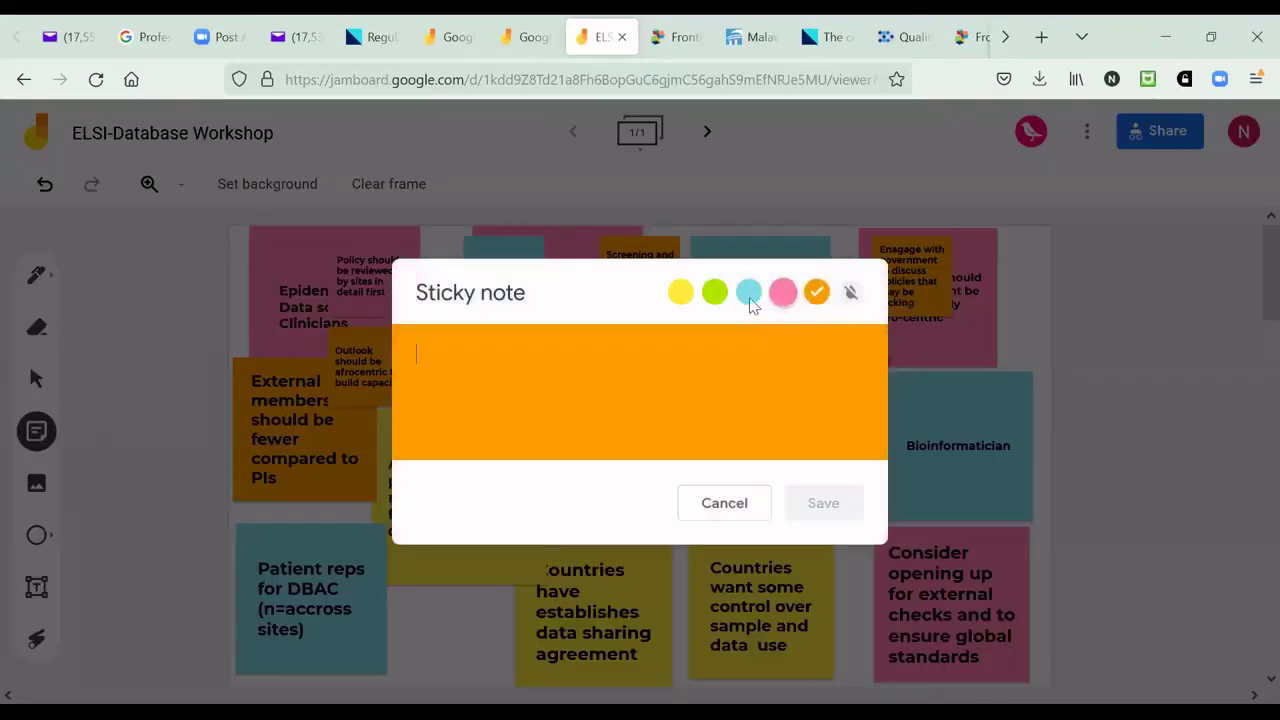
{"action": "left_click", "coordinate": [714, 292]}
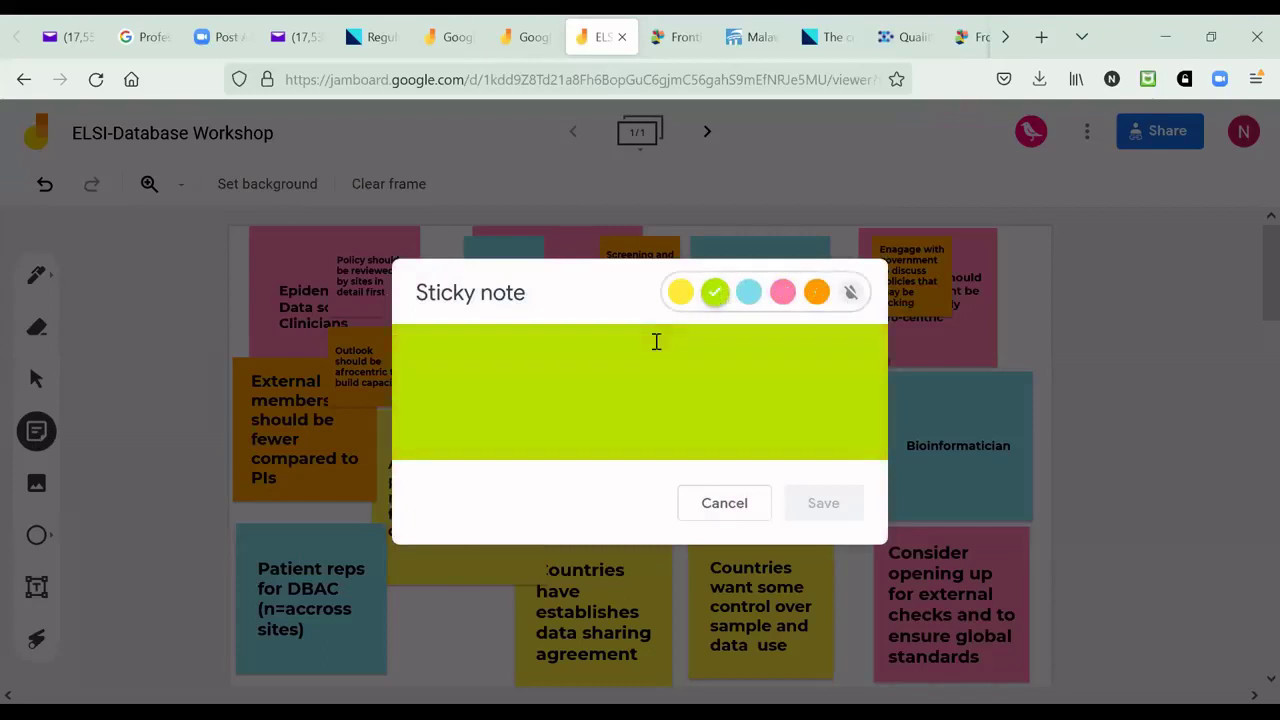
{"action": "left_click", "coordinate": [509, 360]}
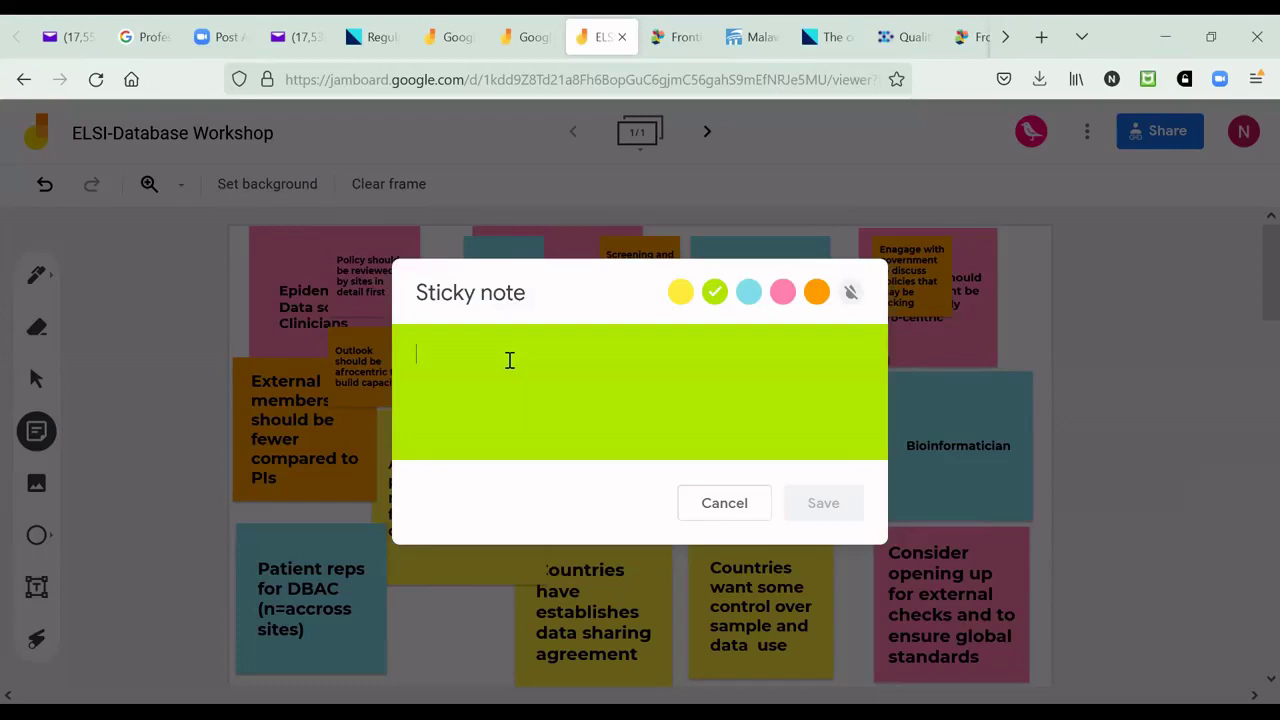
{"action": "type", "text": "Consortiu"}
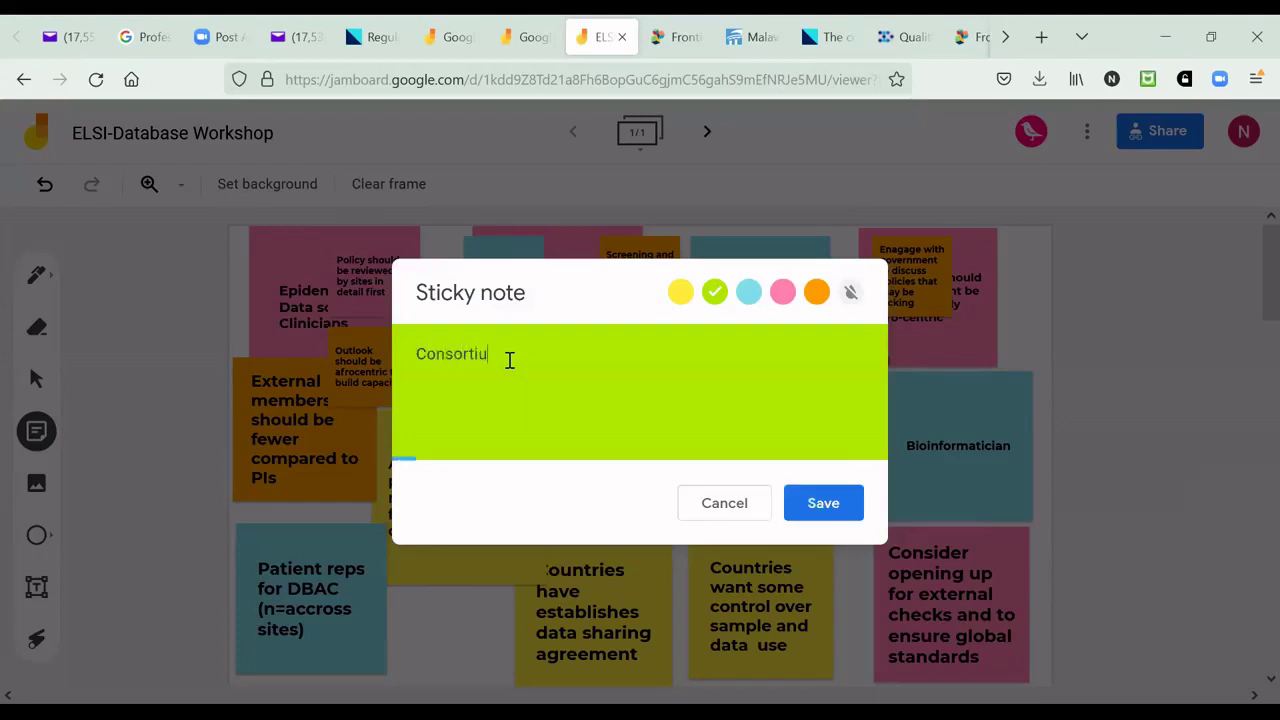
{"action": "type", "text": "m should find a way"}
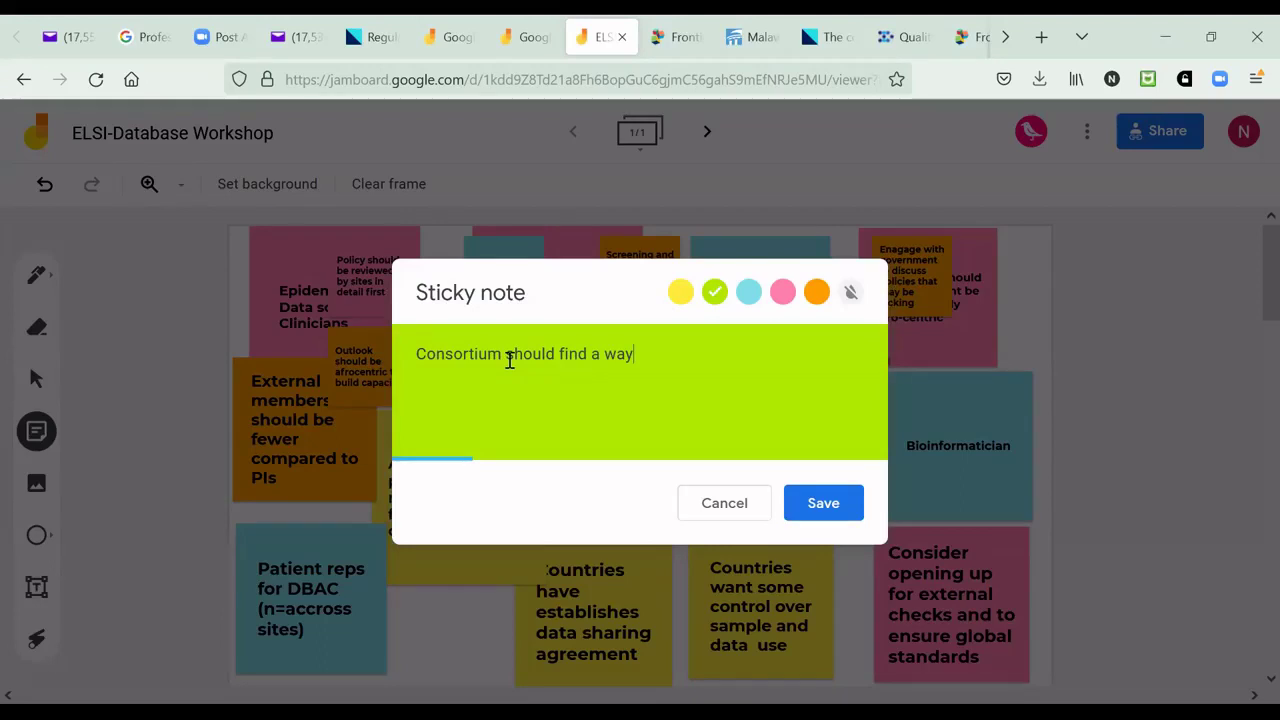
{"action": "key", "text": "BackSpace"}
{"action": "key", "text": "BackSpace"}
{"action": "key", "text": "BackSpace"}
{"action": "key", "text": "BackSpace"}
{"action": "key", "text": "BackSpace"}
{"action": "key", "text": "BackSpace"}
{"action": "key", "text": "BackSpace"}
{"action": "key", "text": "BackSpace"}
{"action": "key", "text": "BackSpace"}
{"action": "key", "text": "BackSpace"}
{"action": "type", "text": "have positive"}
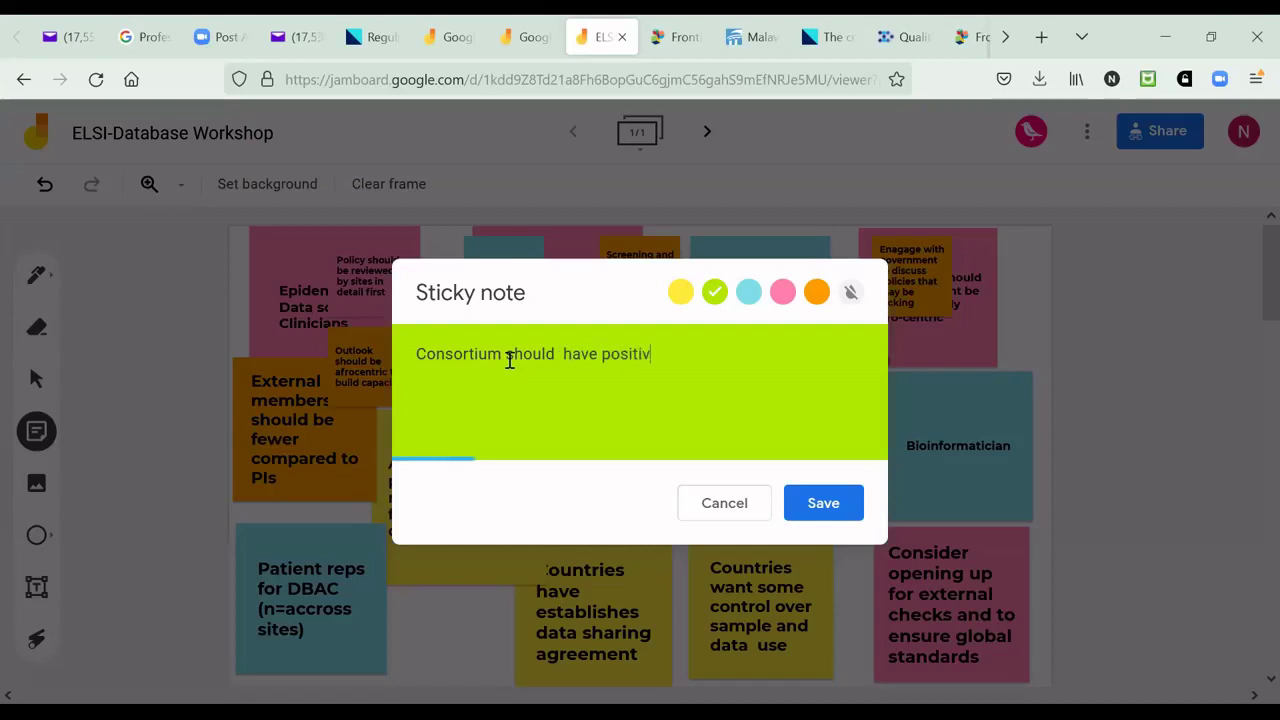
{"action": "key", "text": "BackSpace"}
{"action": "key", "text": "BackSpace"}
{"action": "key", "text": "BackSpace"}
{"action": "key", "text": "BackSpace"}
{"action": "key", "text": "BackSpace"}
{"action": "type", "text": "itive engagements with "}
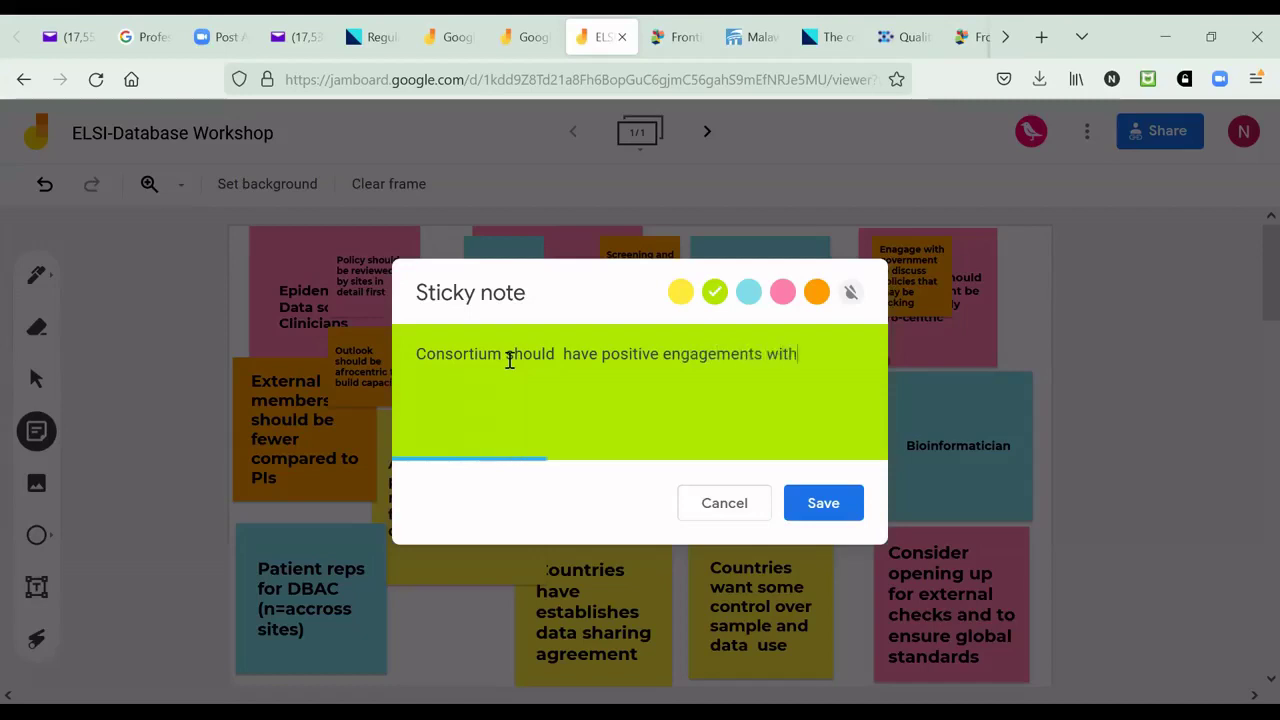
{"action": "type", "text": "govrnment"}
{"action": "left_click", "coordinate": [823, 503]}
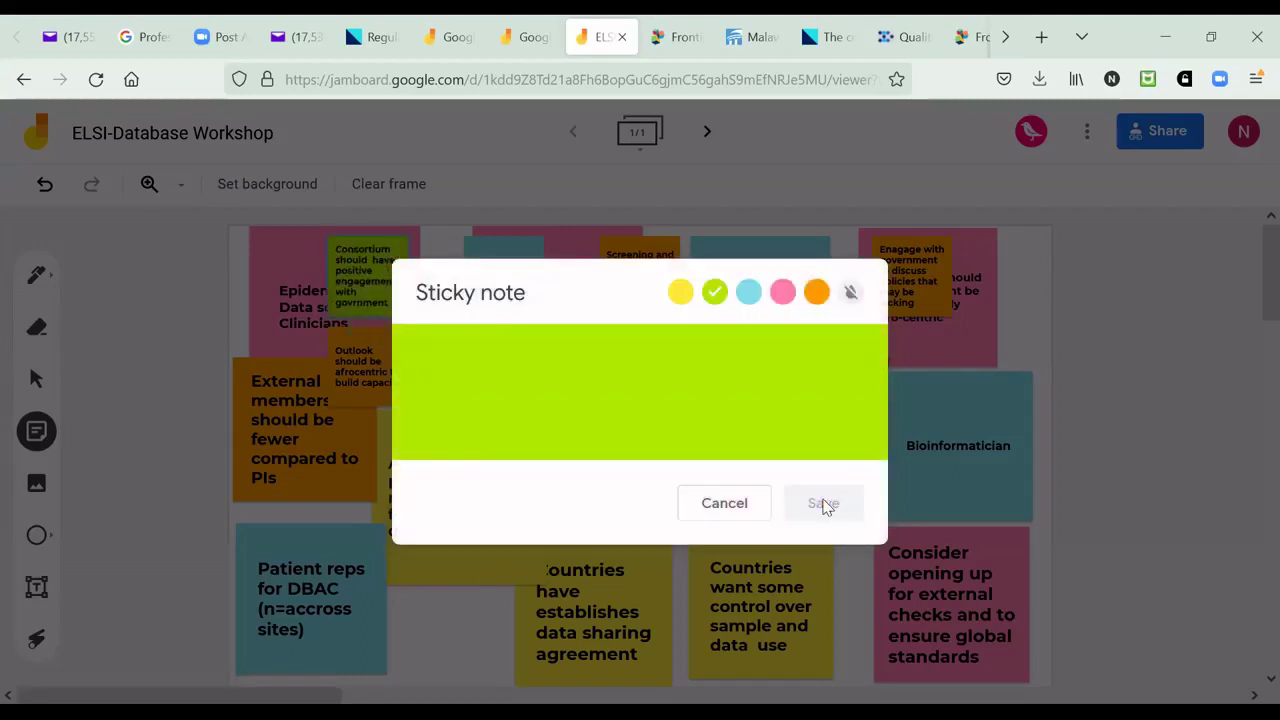
Post a pink note saying laws in place must be made available to prevent exploitation
{"action": "left_click", "coordinate": [783, 291]}
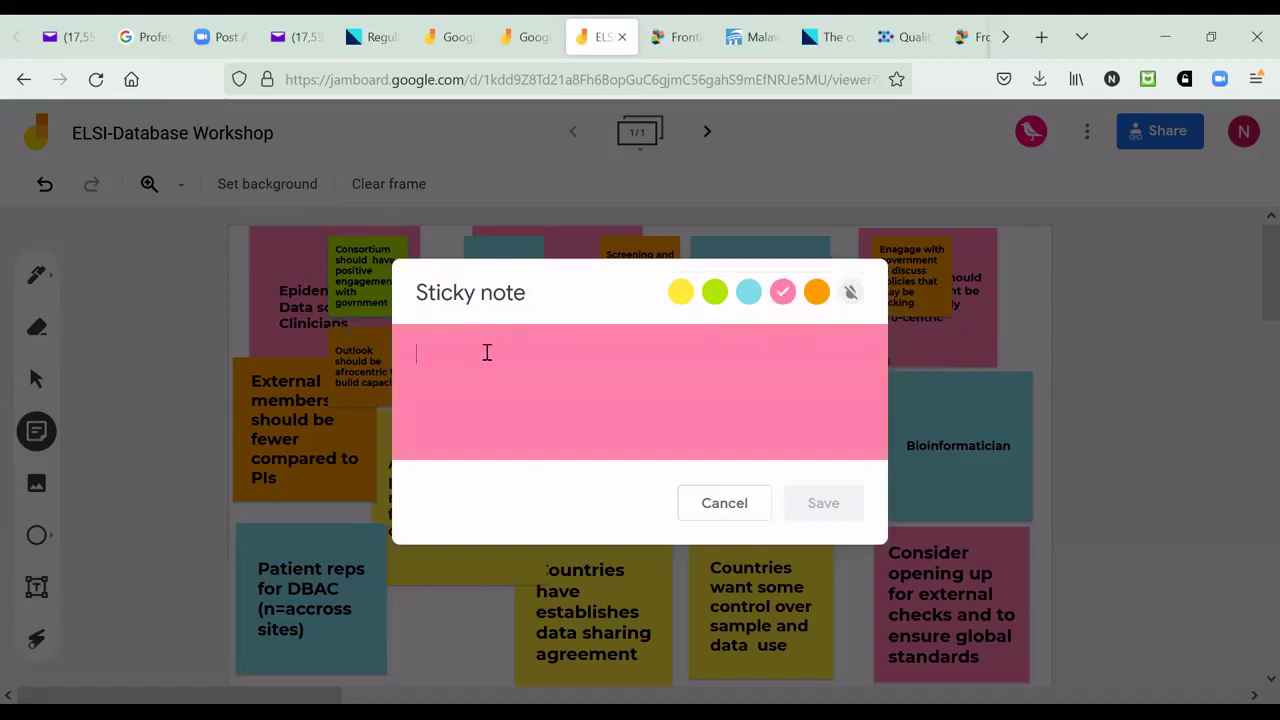
{"action": "type", "text": "Some l"}
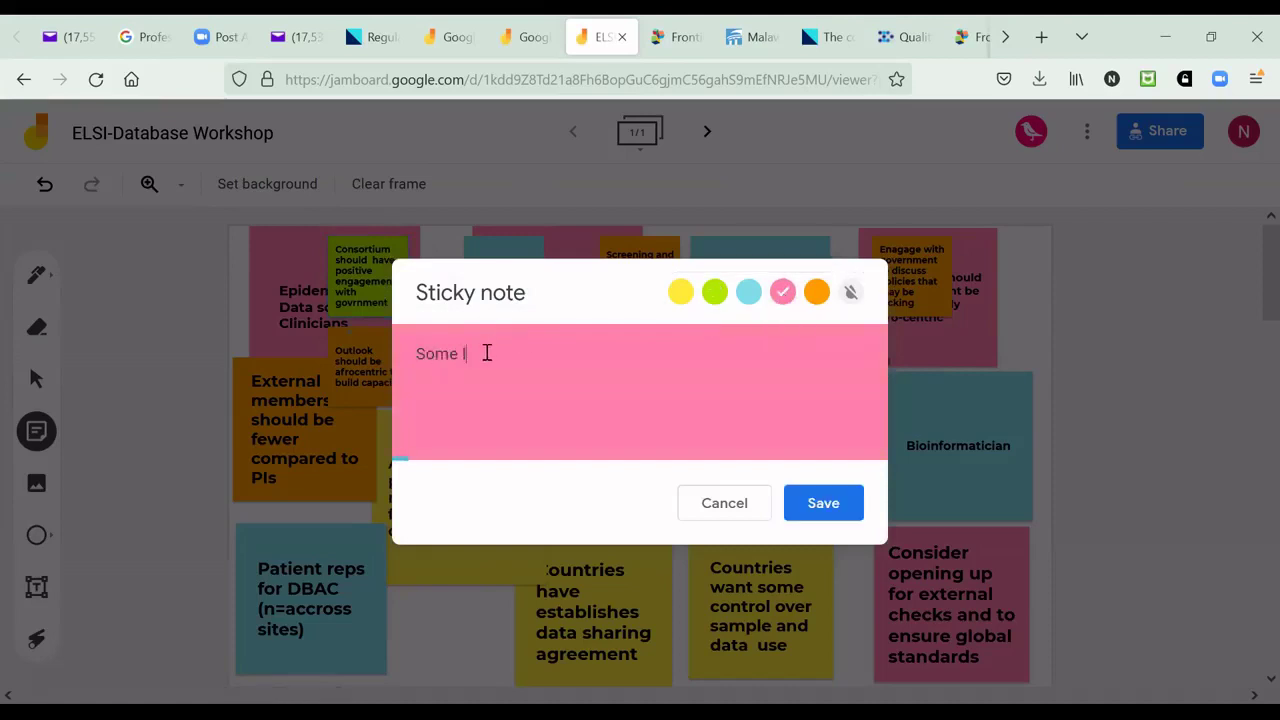
{"action": "type", "text": "aws are in place-the need t"}
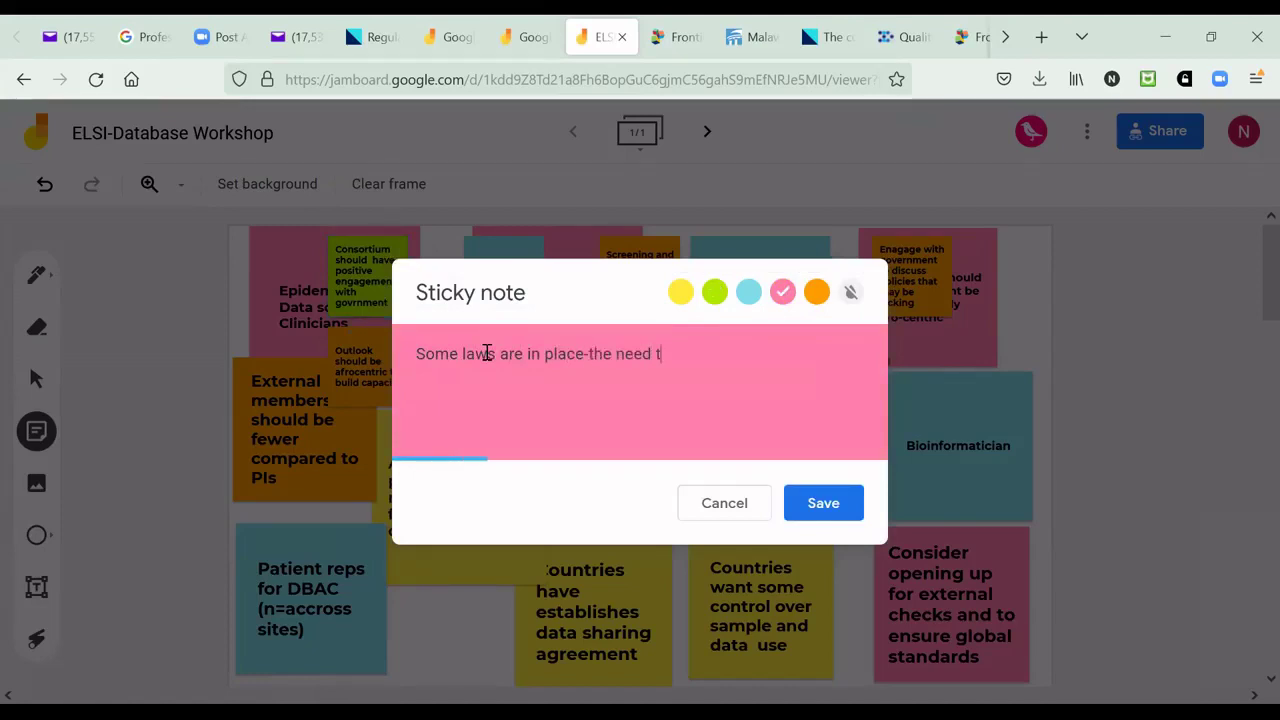
{"action": "type", "text": "o be made available. "}
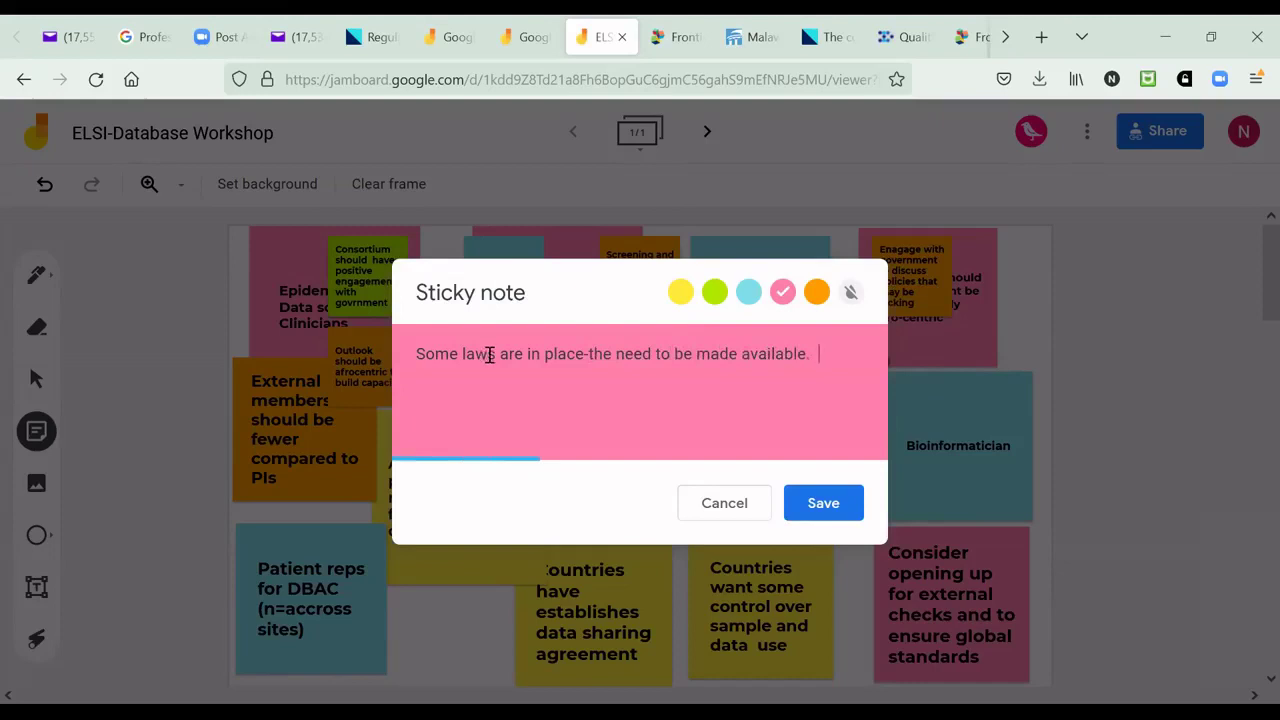
{"action": "type", "text": " It is easy to take "}
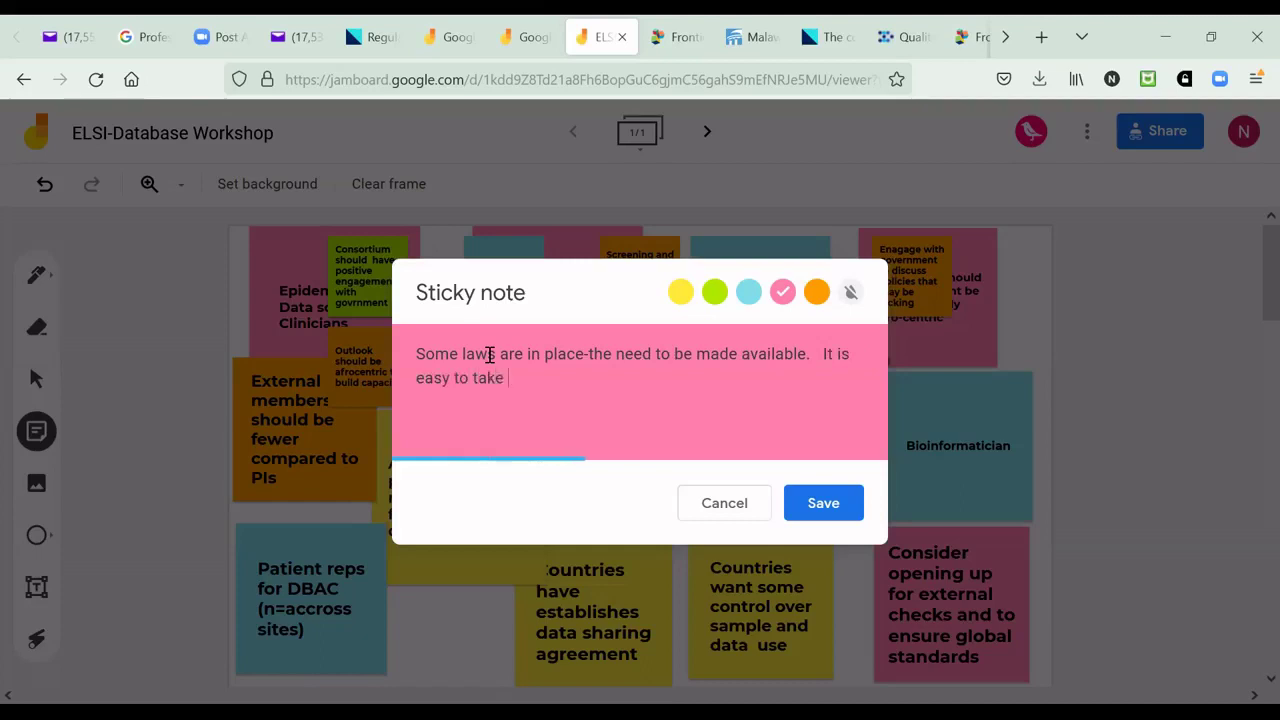
{"action": "type", "text": "advantage of"}
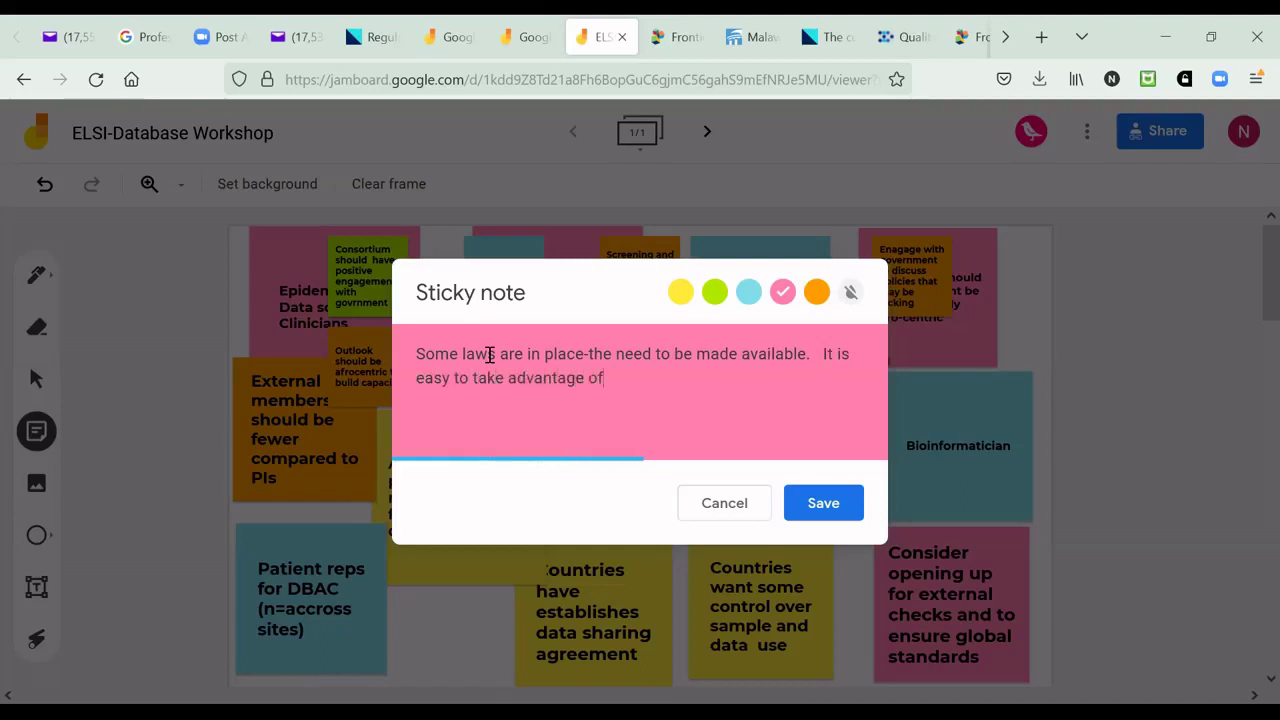
{"action": "key", "text": "BackSpace"}
{"action": "key", "text": "BackSpace"}
{"action": "key", "text": "BackSpace"}
{"action": "type", "text": "if laws are no"}
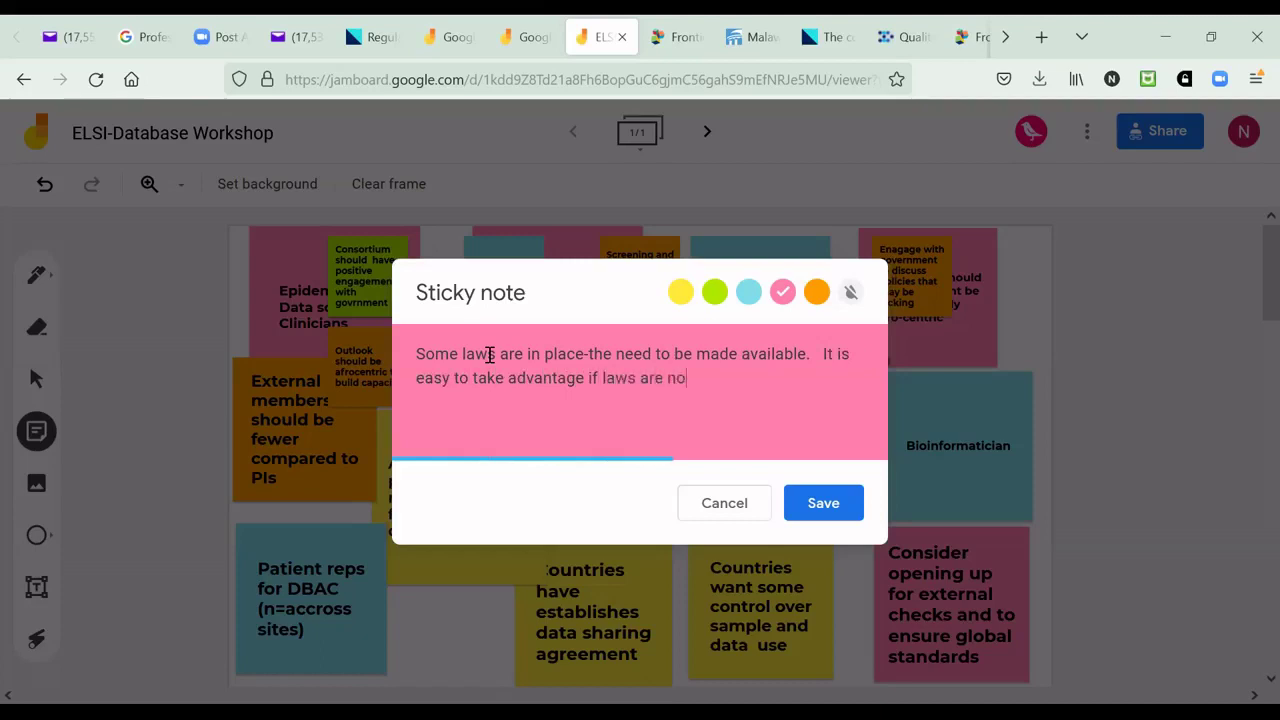
{"action": "type", "text": "t available or known"}
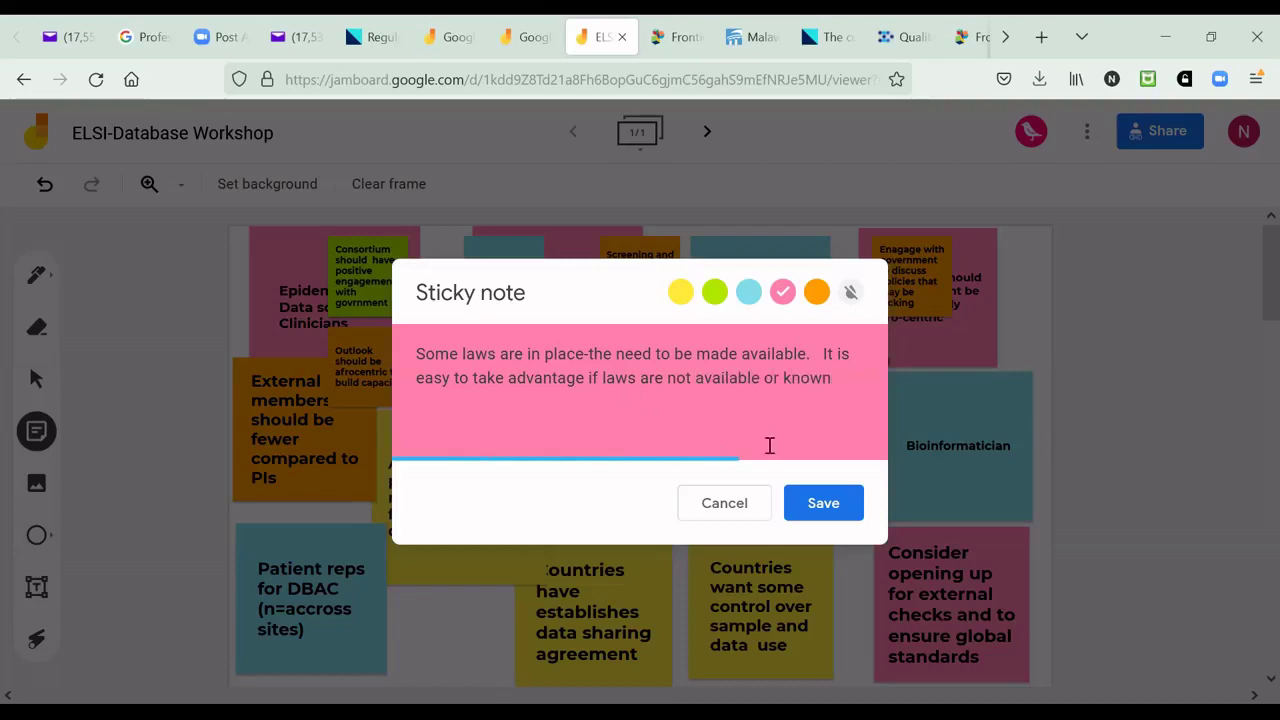
{"action": "left_click", "coordinate": [812, 504]}
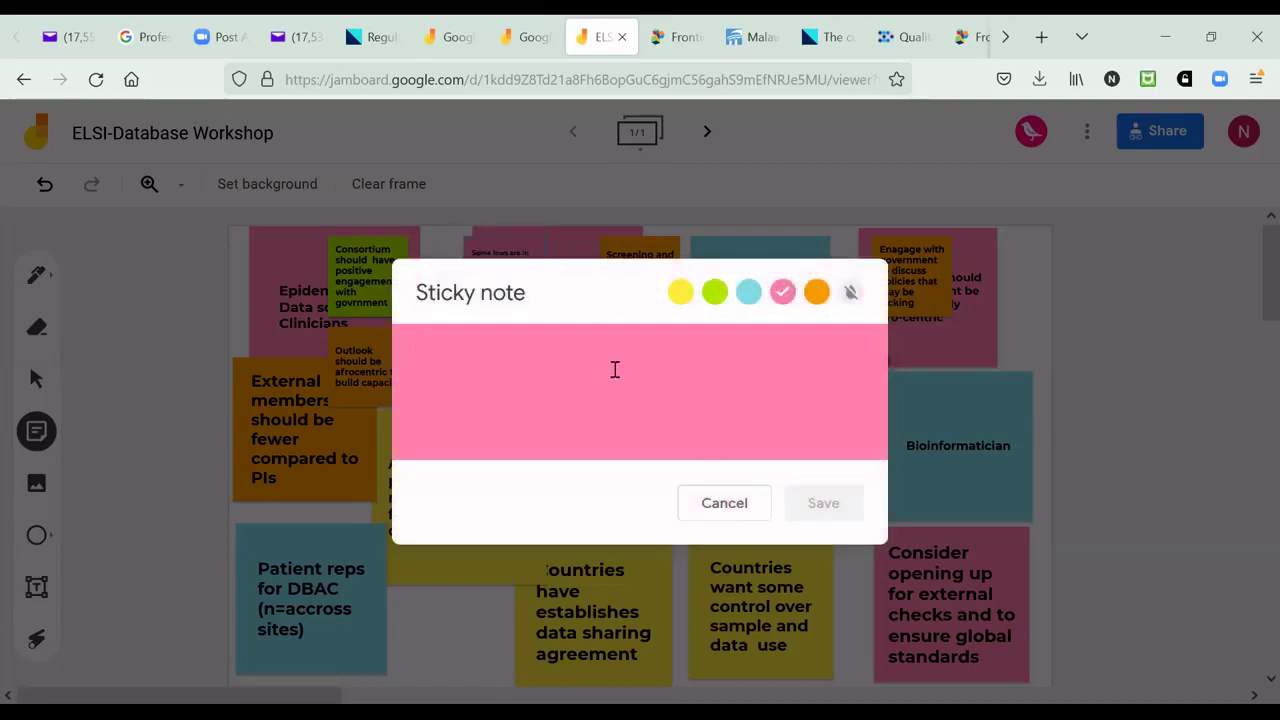
{"action": "left_click", "coordinate": [740, 512]}
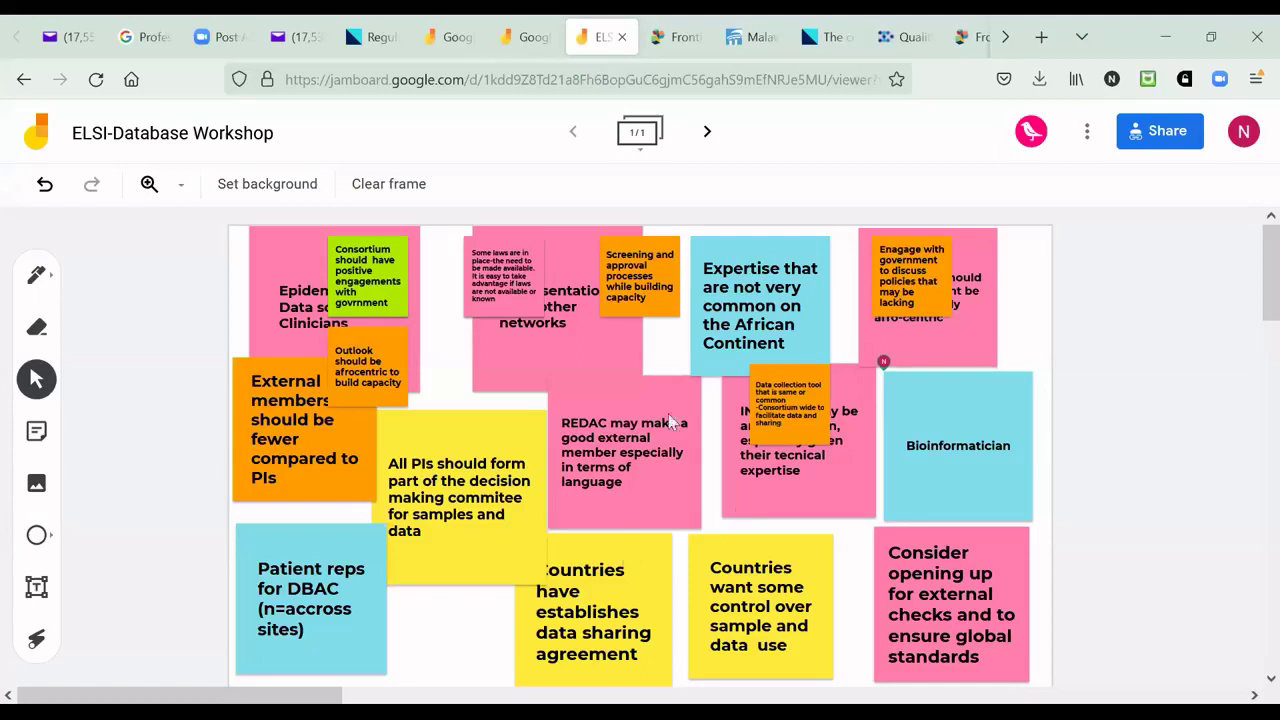
Shift the Screening note down and the Some laws note left beside Outlook
{"action": "left_click_drag", "start_coordinate": [660, 311], "coordinate": [673, 363]}
{"action": "left_click_drag", "start_coordinate": [467, 309], "coordinate": [424, 401]}
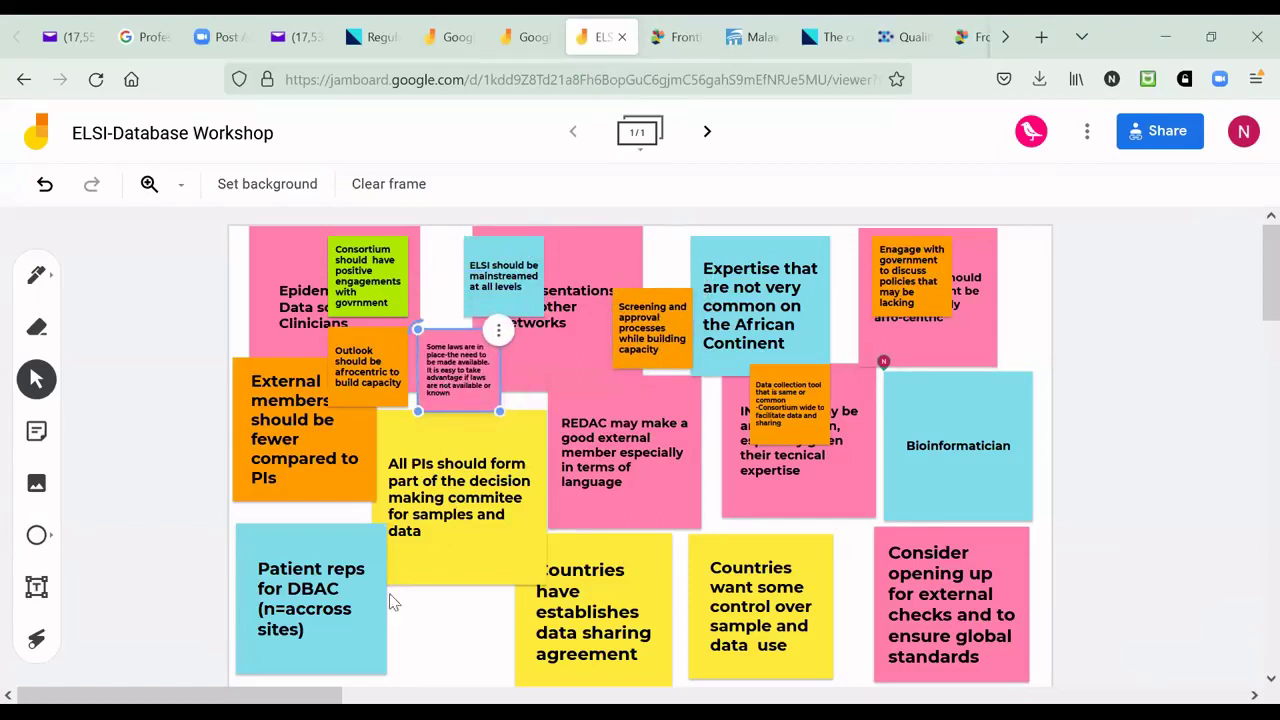
{"action": "left_click", "coordinate": [170, 494]}
Post a pink note with the partial question 'How can country prov'
{"action": "left_click", "coordinate": [36, 436]}
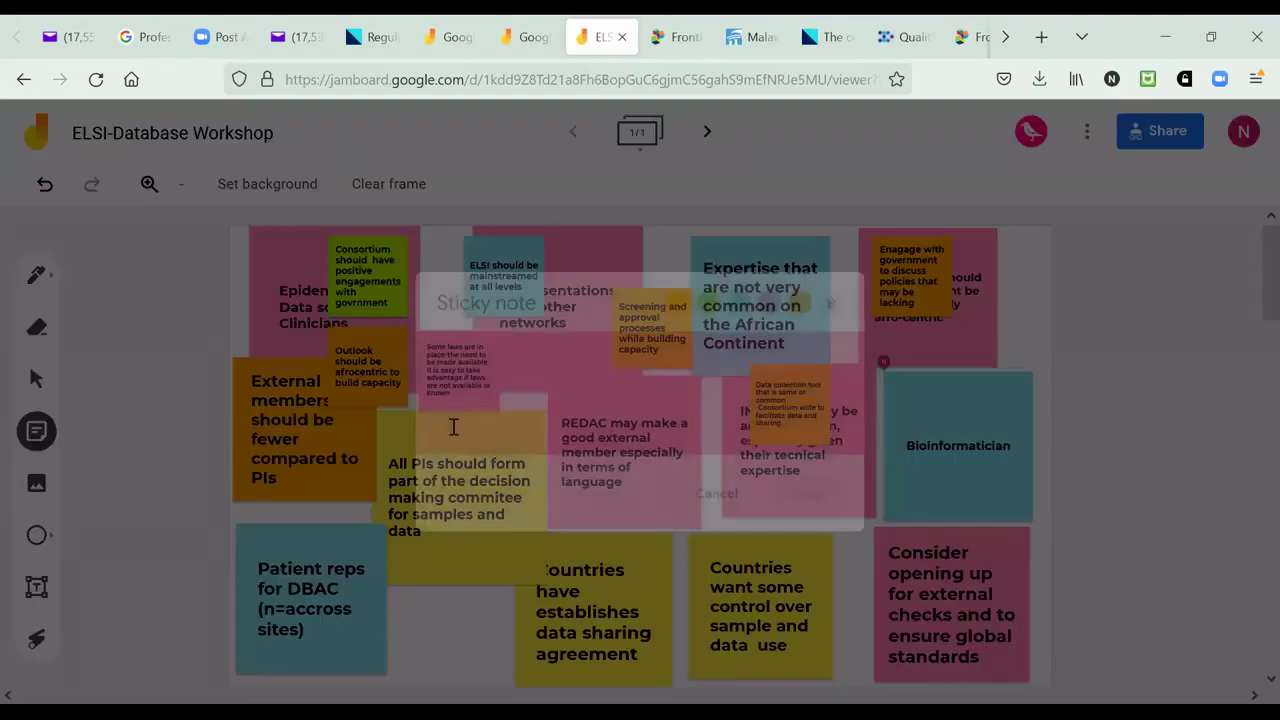
{"action": "type", "text": "How can"}
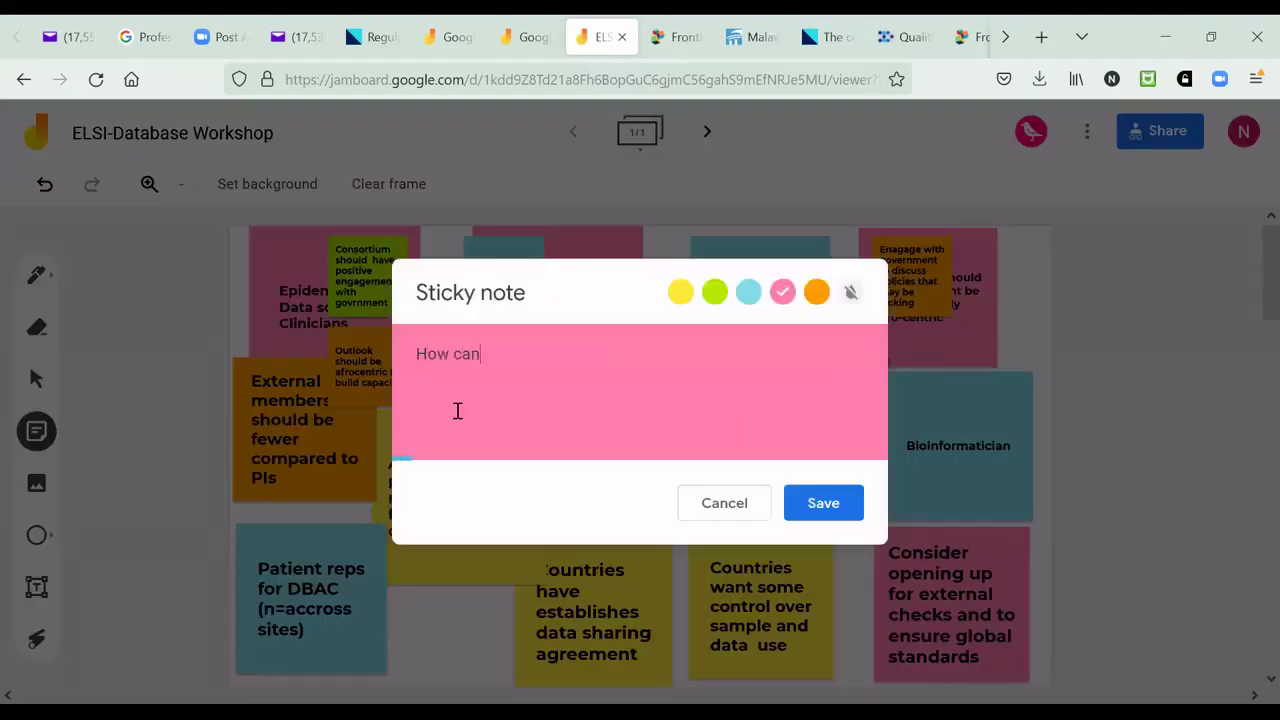
{"action": "type", "text": " country prov"}
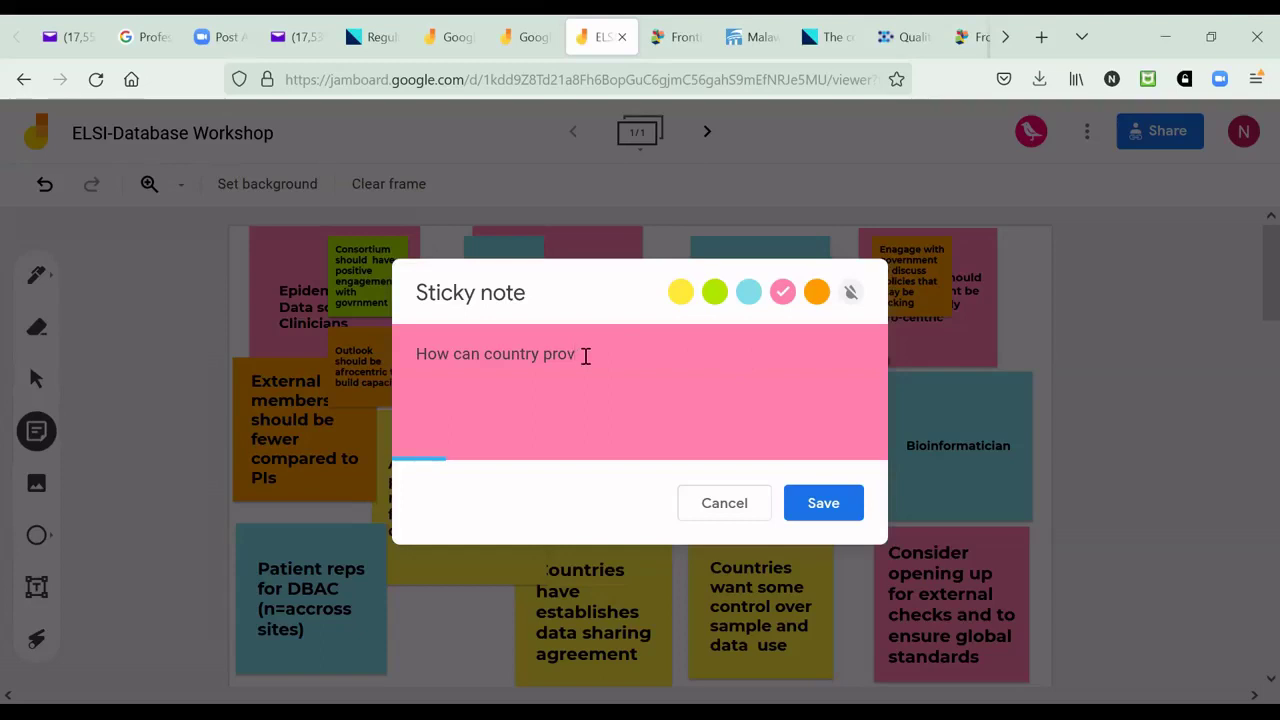
{"action": "left_click", "coordinate": [826, 504]}
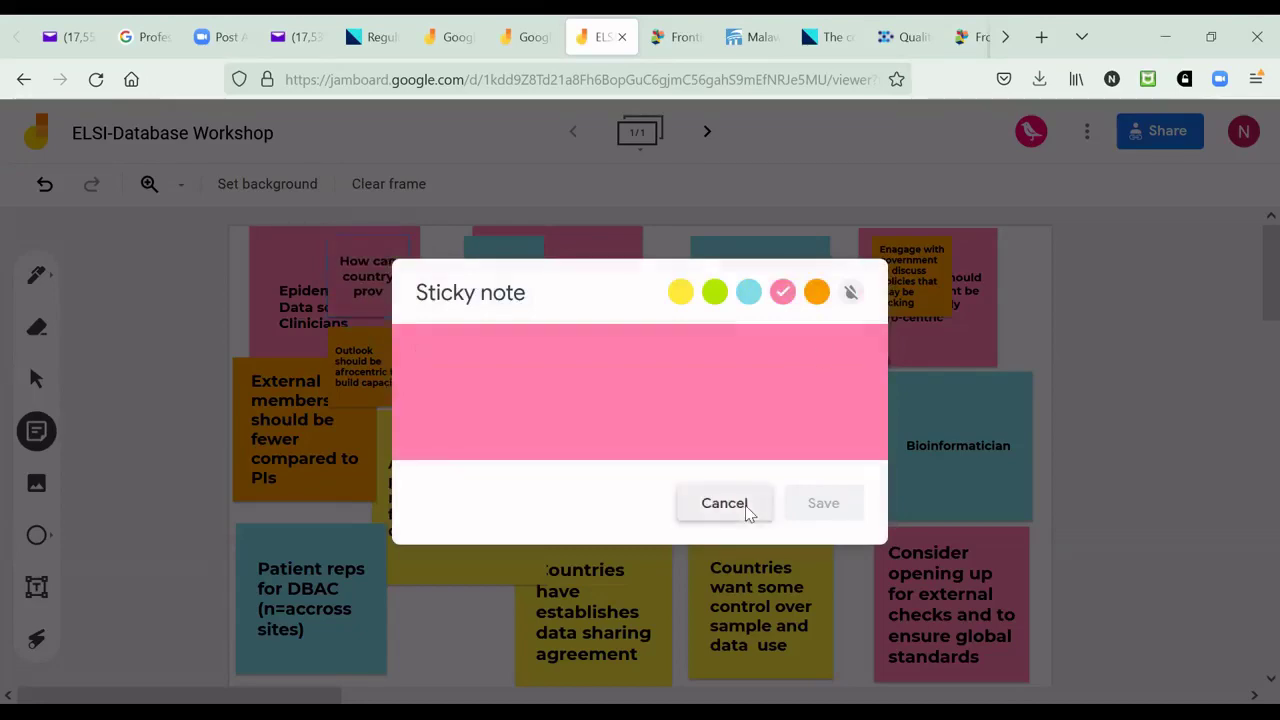
{"action": "left_click", "coordinate": [744, 505]}
Place the How can country note below All PIs and the Data collection note onto REDAC
{"action": "left_click_drag", "start_coordinate": [367, 290], "coordinate": [440, 625]}
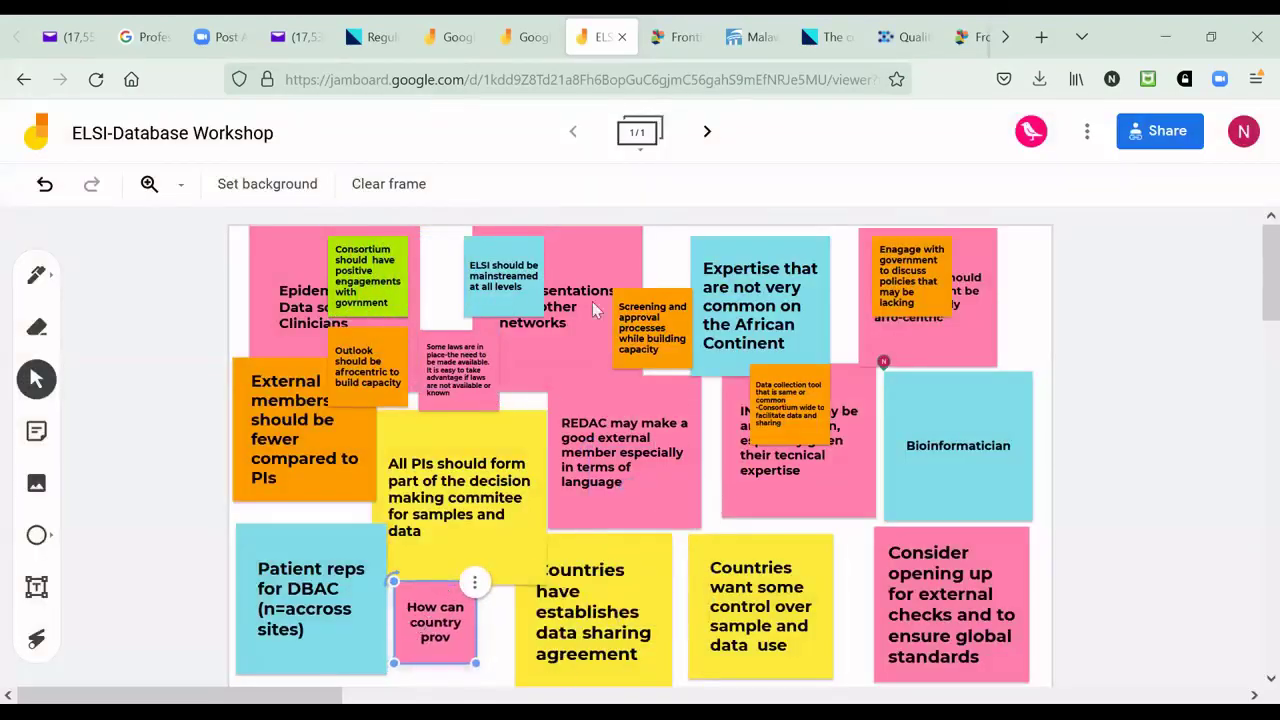
{"action": "left_click_drag", "start_coordinate": [650, 336], "coordinate": [626, 327]}
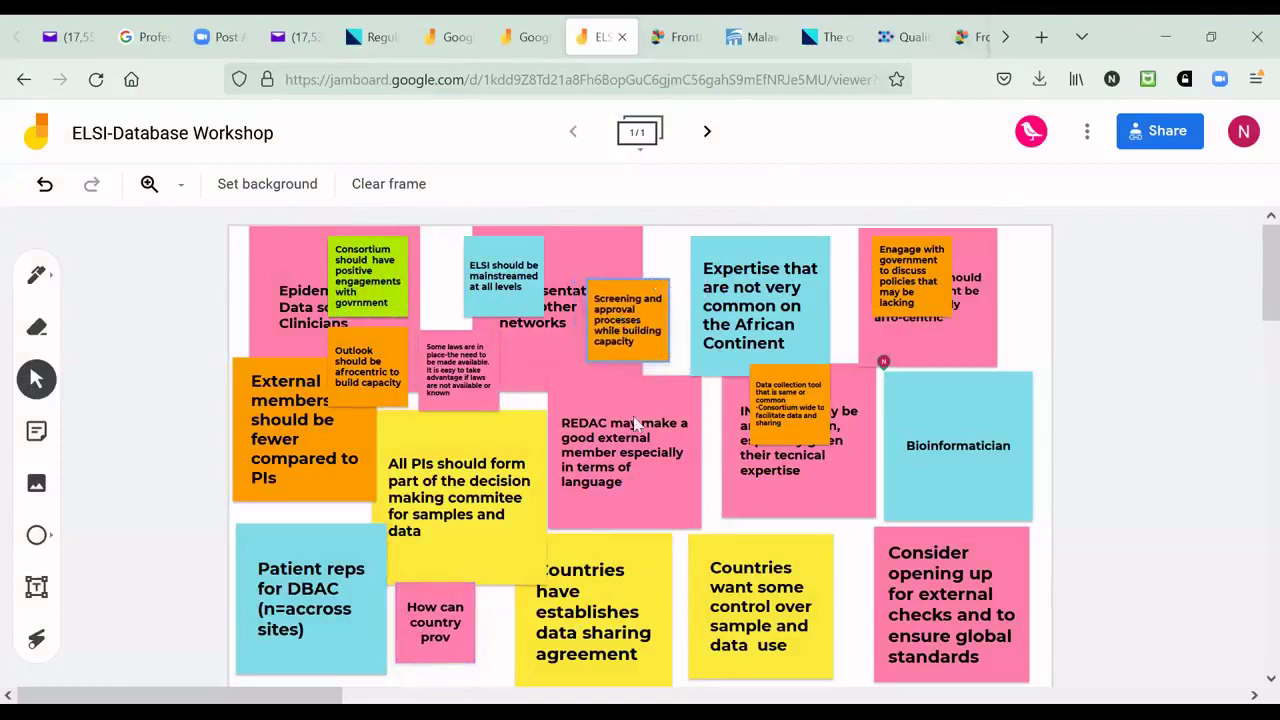
{"action": "left_click_drag", "start_coordinate": [766, 418], "coordinate": [647, 425]}
{"action": "left_click", "coordinate": [796, 488]}
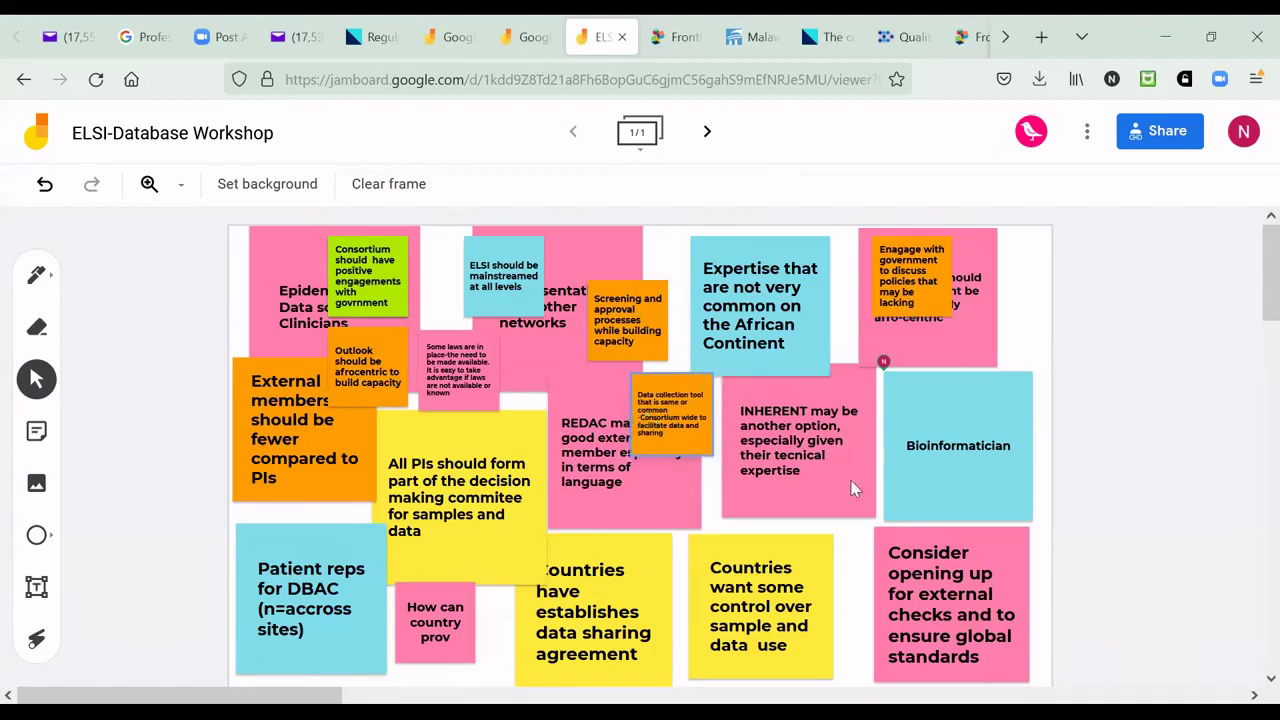
{"action": "scroll", "coordinate": [829, 559], "scroll_direction": "down", "scroll_amount": 1}
{"action": "scroll", "coordinate": [829, 559], "scroll_direction": "down", "scroll_amount": 1}
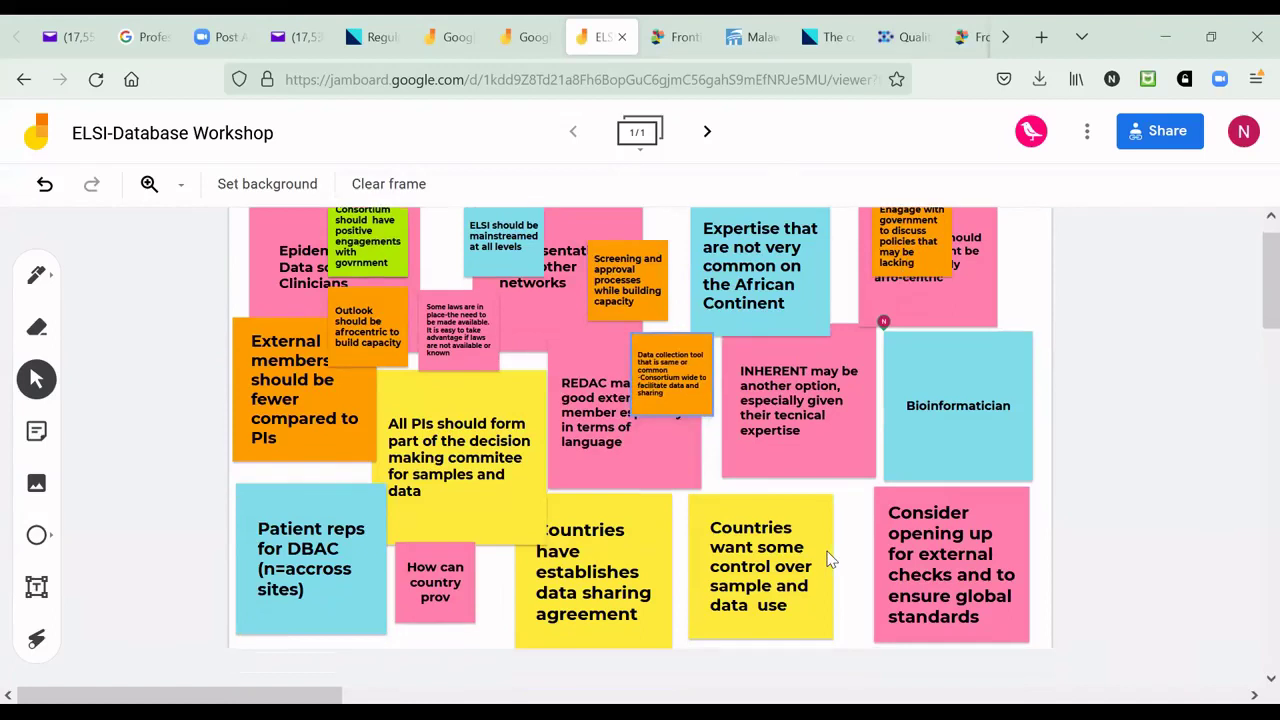
{"action": "left_click", "coordinate": [504, 416]}
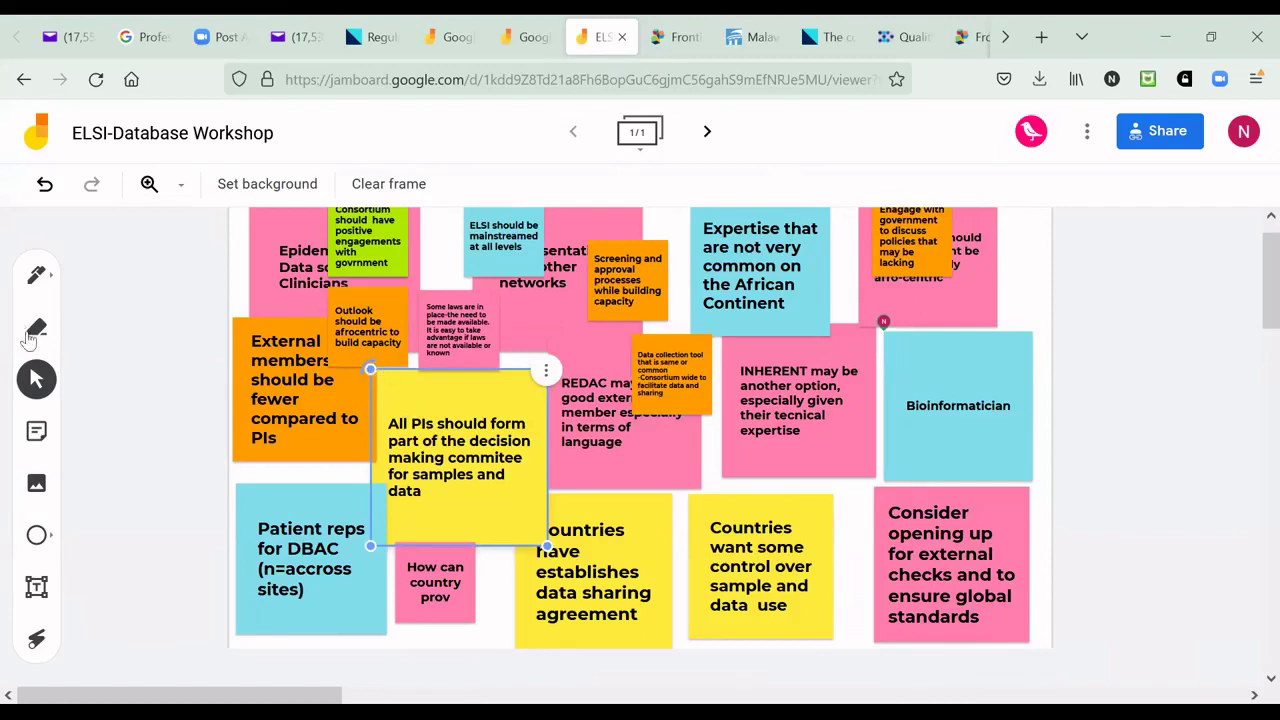
Post a pink note reading 'Principles we need to upfront about making the data FAIR'
{"action": "key", "text": "Escape"}
{"action": "type", "text": "s"}
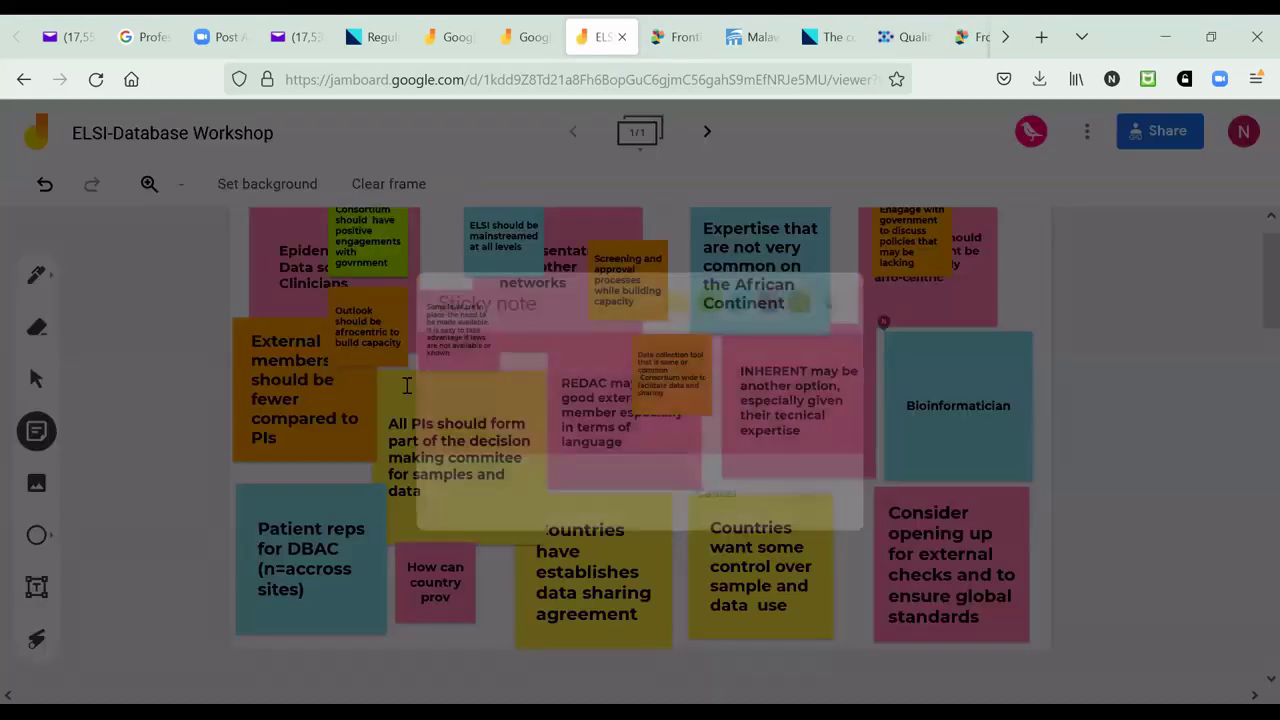
{"action": "type", "text": "Principles we need to upfront about making the data F"}
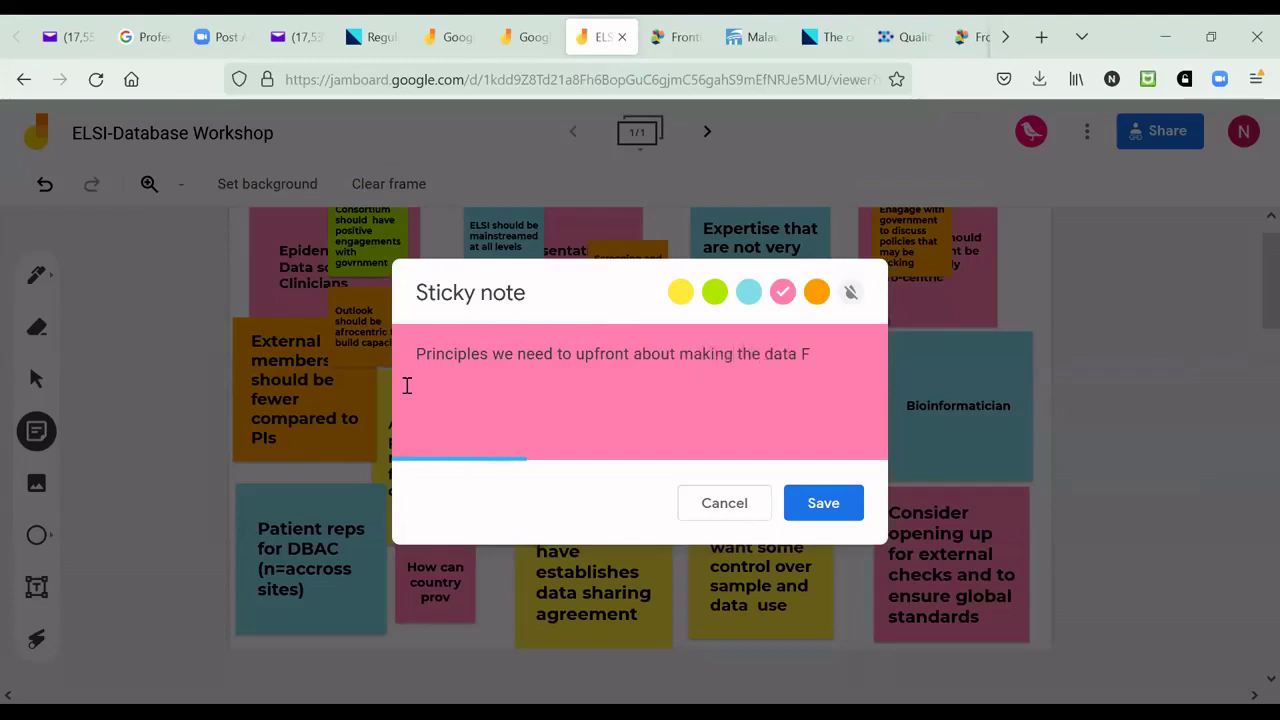
{"action": "type", "text": "AIR"}
{"action": "left_click", "coordinate": [826, 509]}
Post a blue note asking who the third party is and when they'd access data
{"action": "left_click", "coordinate": [316, 285]}
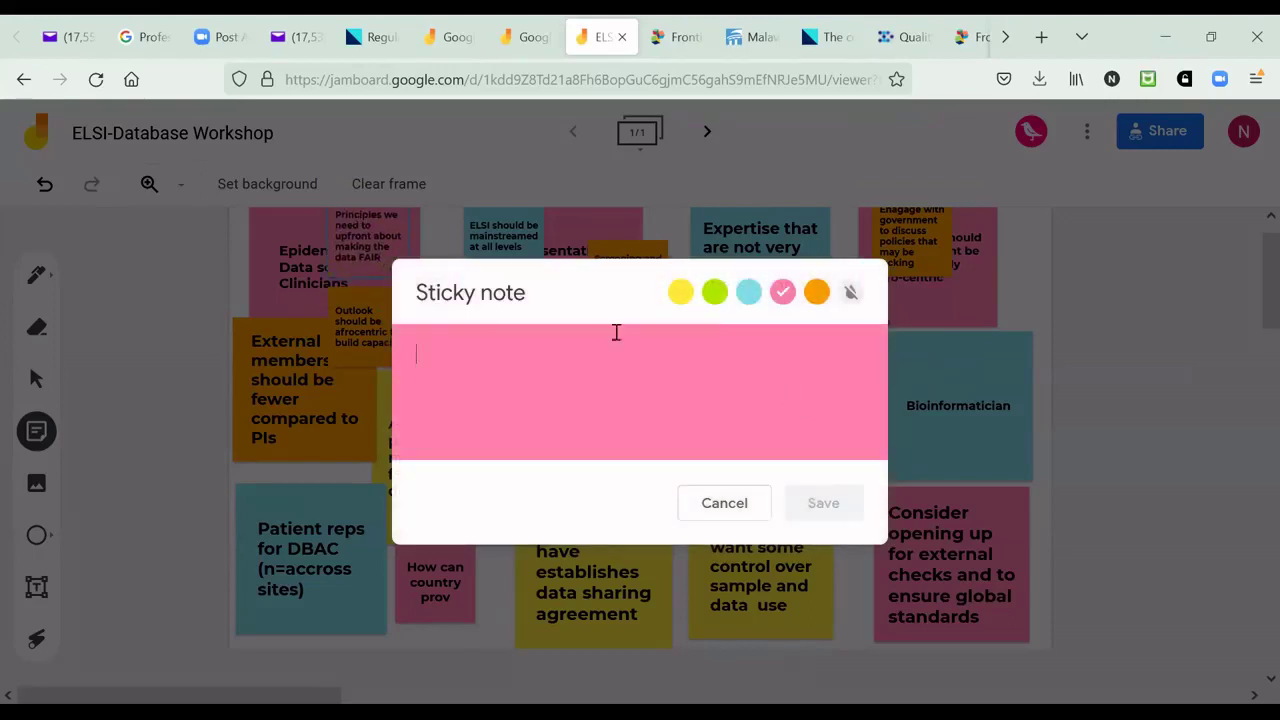
{"action": "type", "text": "Who is t"}
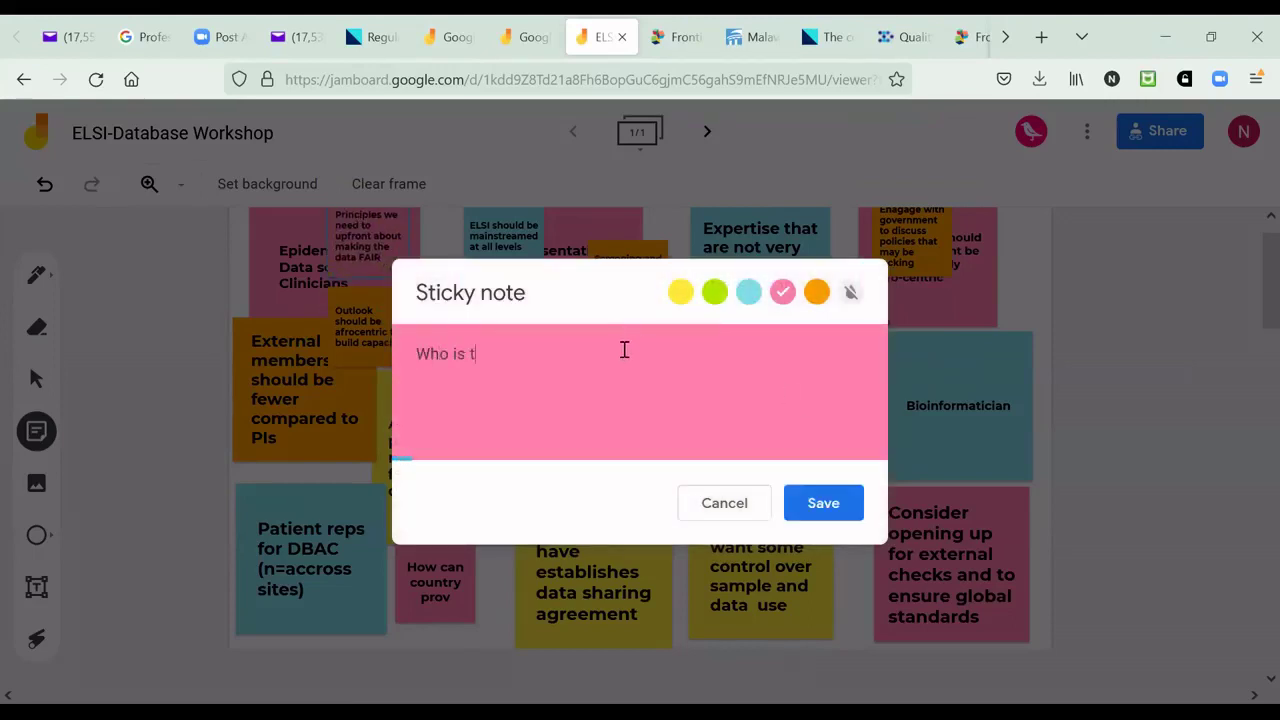
{"action": "type", "text": "hird part an"}
{"action": "type", "text": "y and when"}
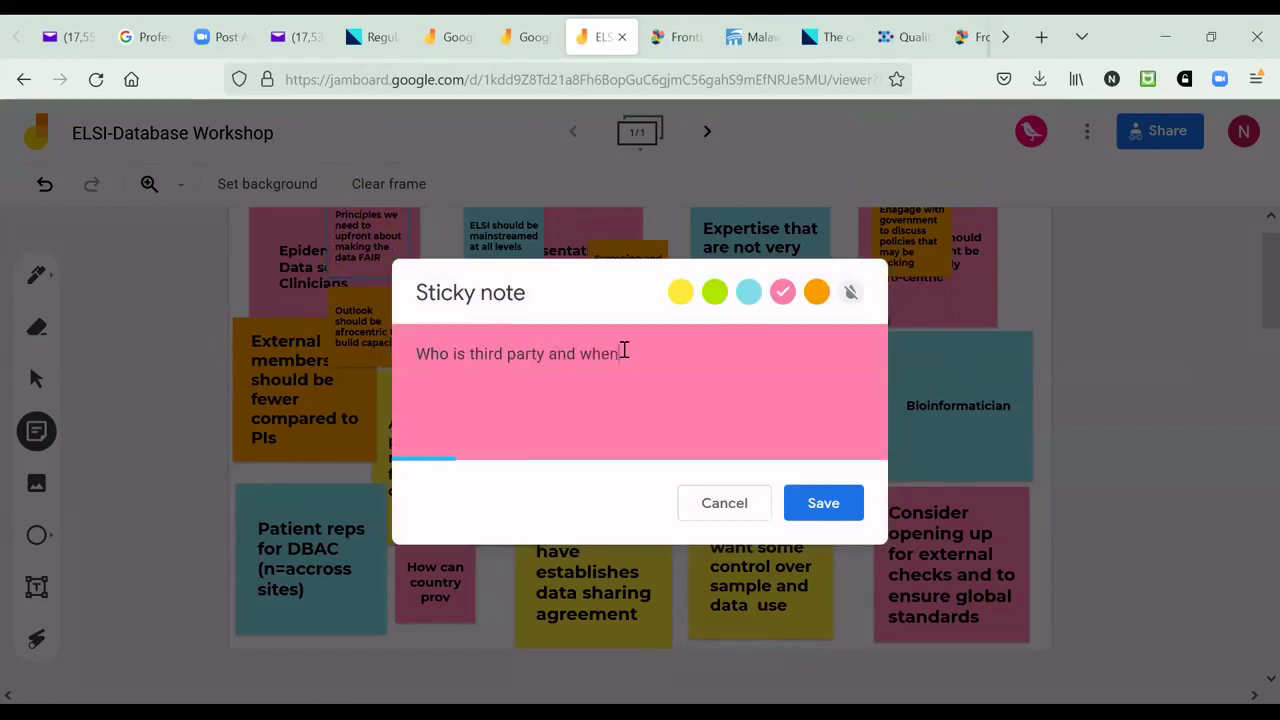
{"action": "type", "text": " would they have access "}
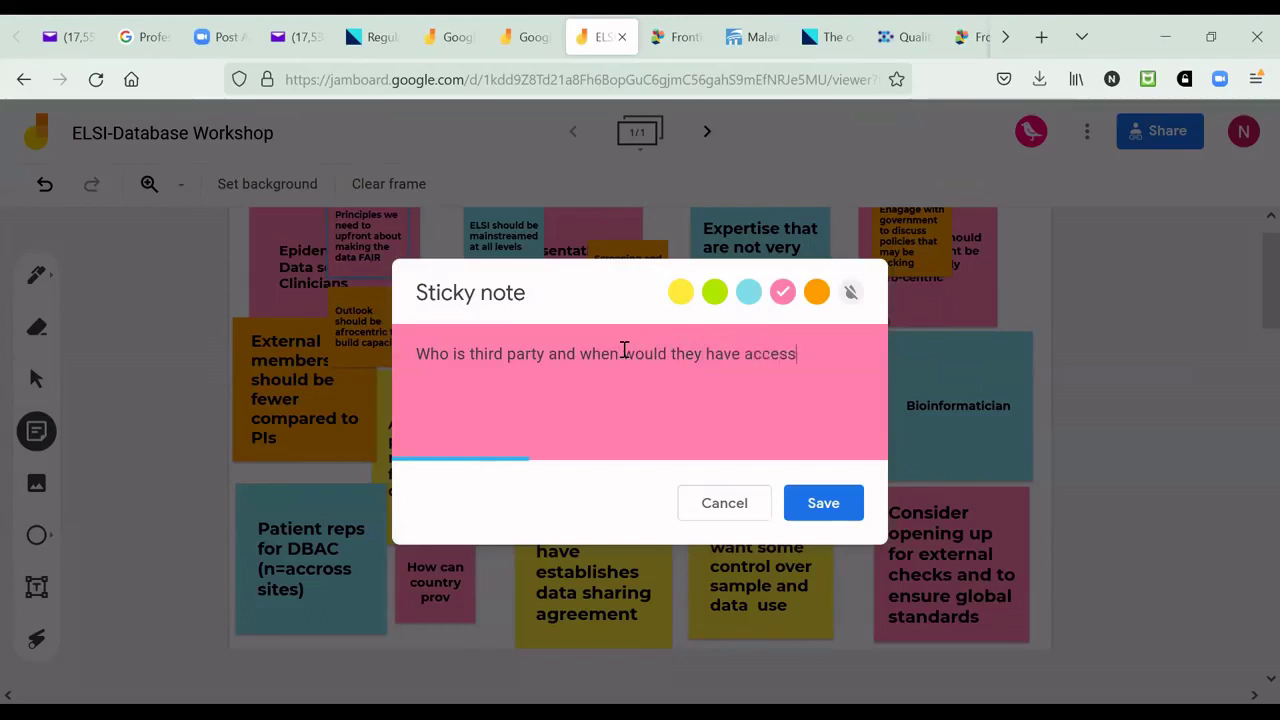
{"action": "type", "text": "to data?"}
{"action": "left_click", "coordinate": [749, 291]}
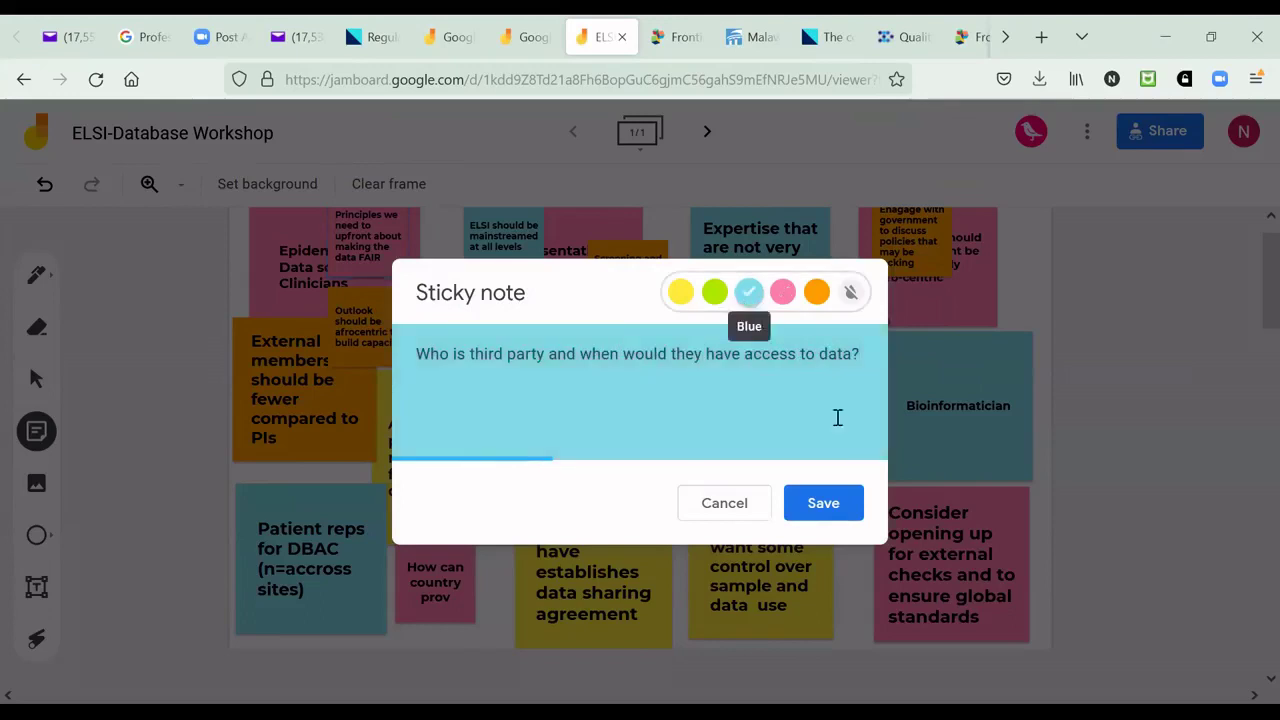
{"action": "left_click", "coordinate": [823, 503]}
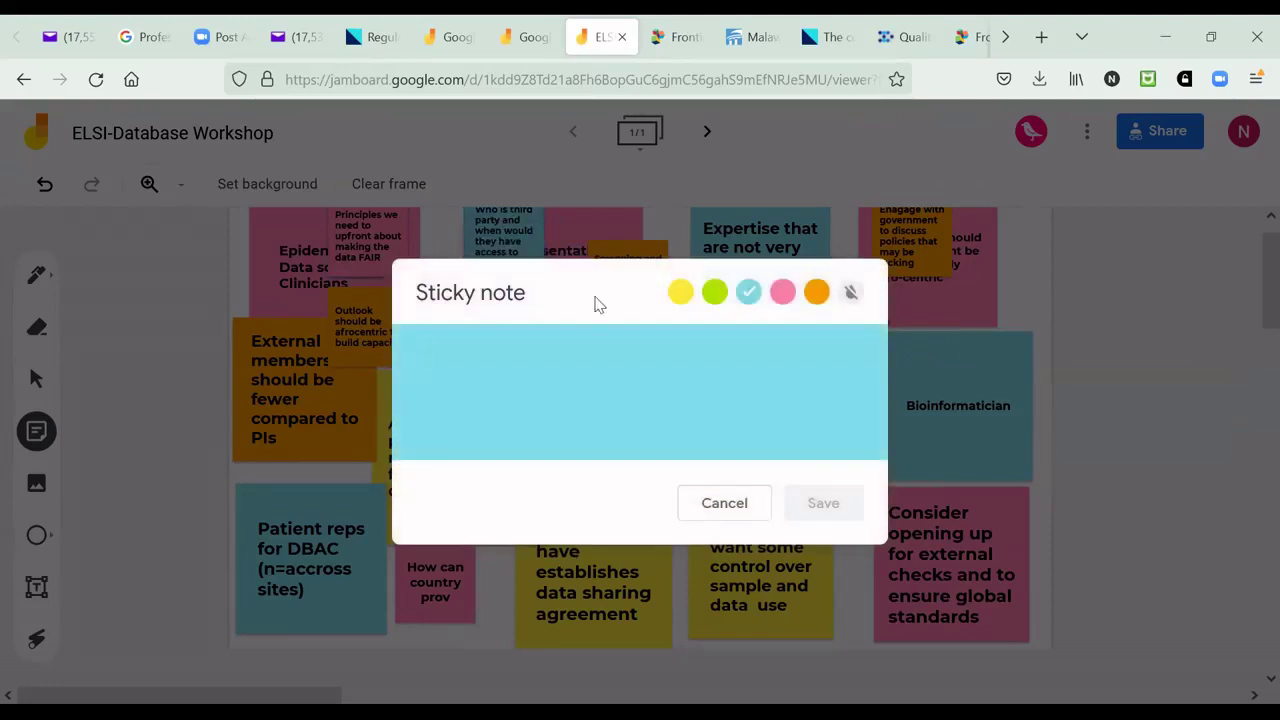
Post a green note on data-use limitations: more open later, early stages limited to SCD and Haemoglobinopathies
{"action": "left_click", "coordinate": [782, 293]}
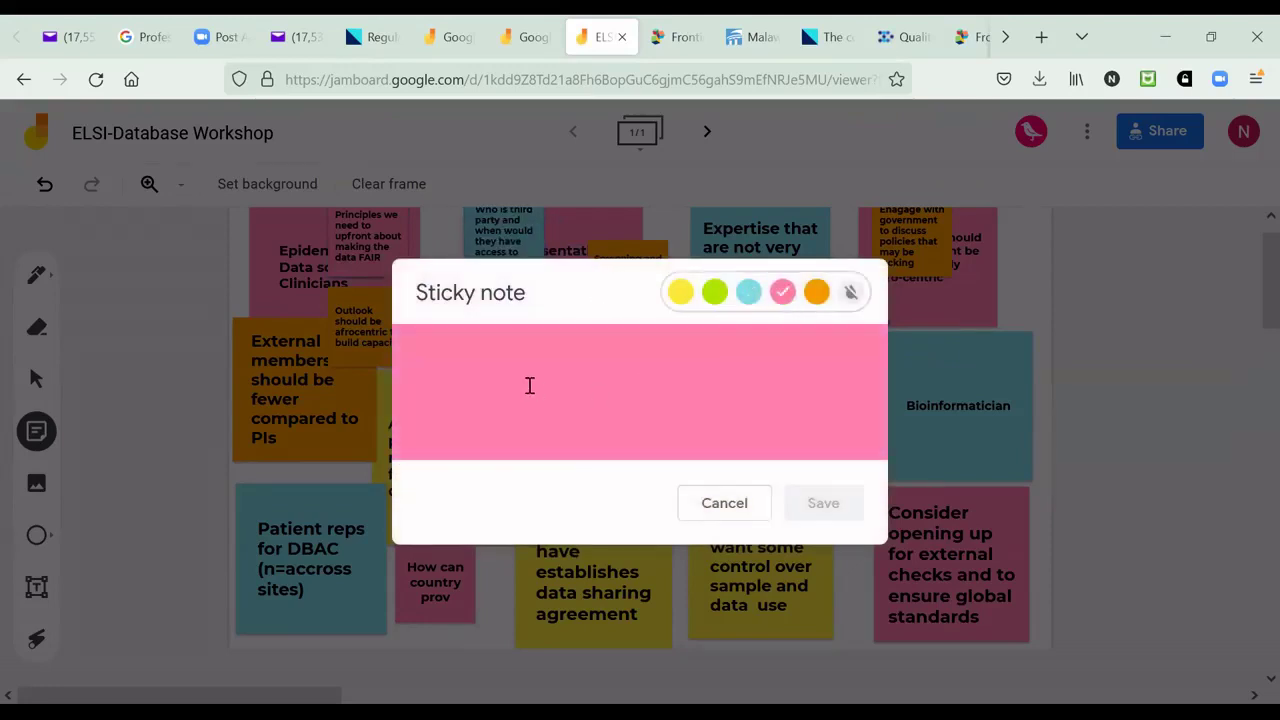
{"action": "left_click", "coordinate": [715, 296]}
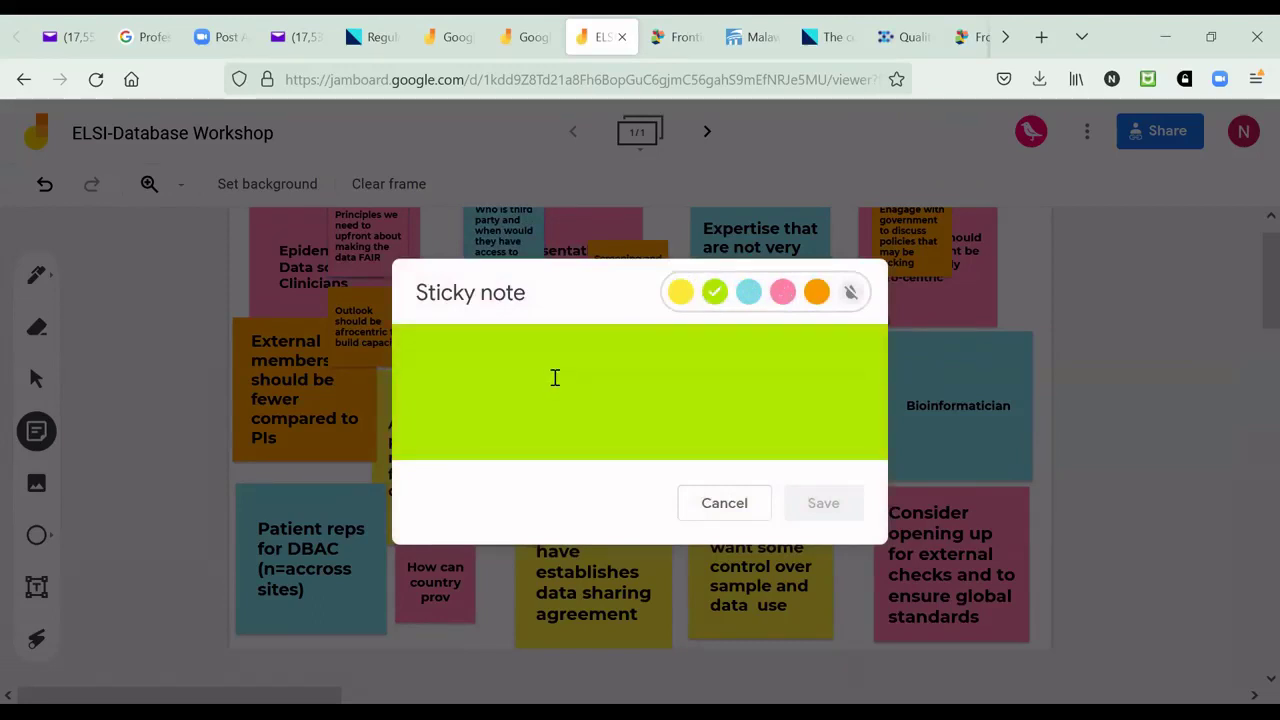
{"action": "left_click", "coordinate": [555, 377]}
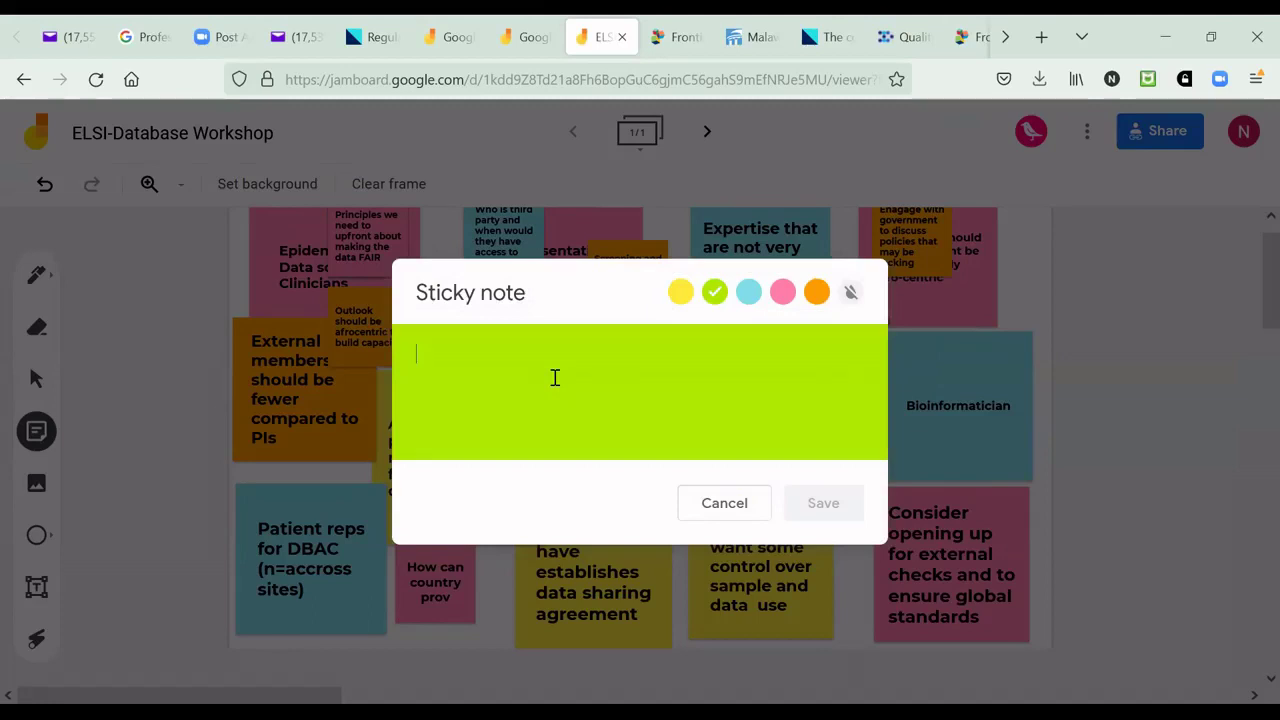
{"action": "type", "text": "Use"}
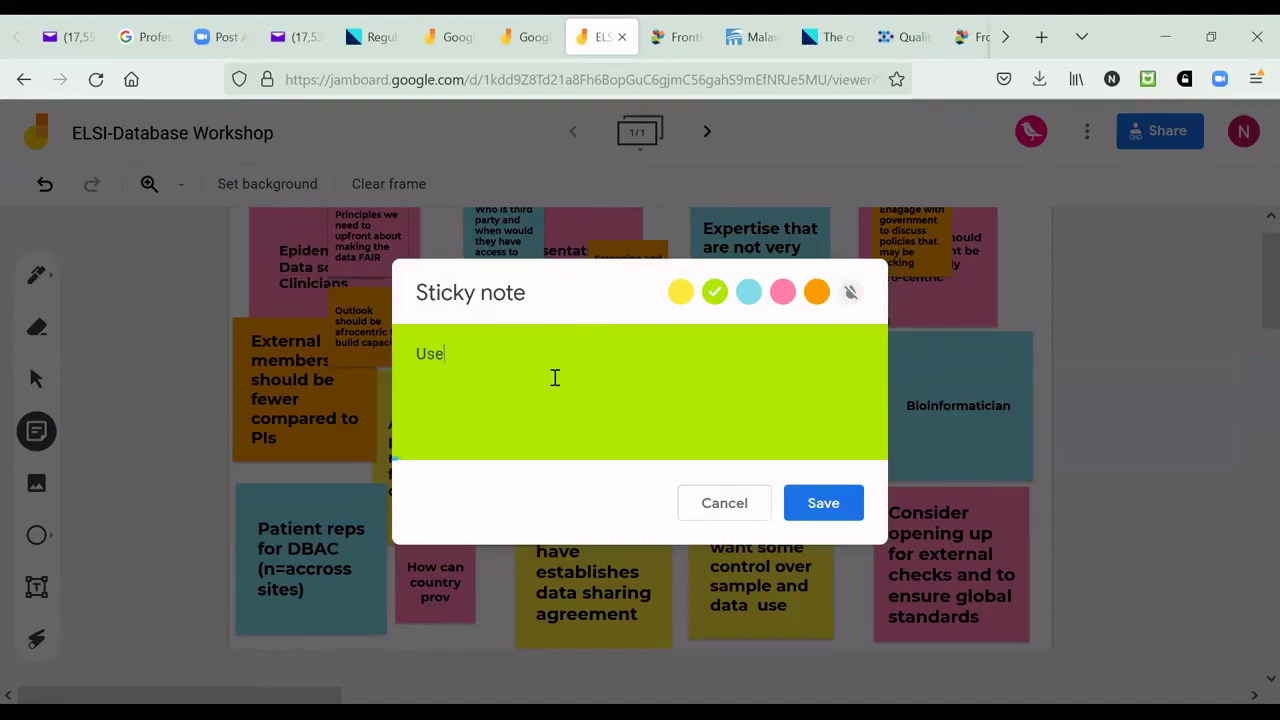
{"action": "type", "text": " of data-"}
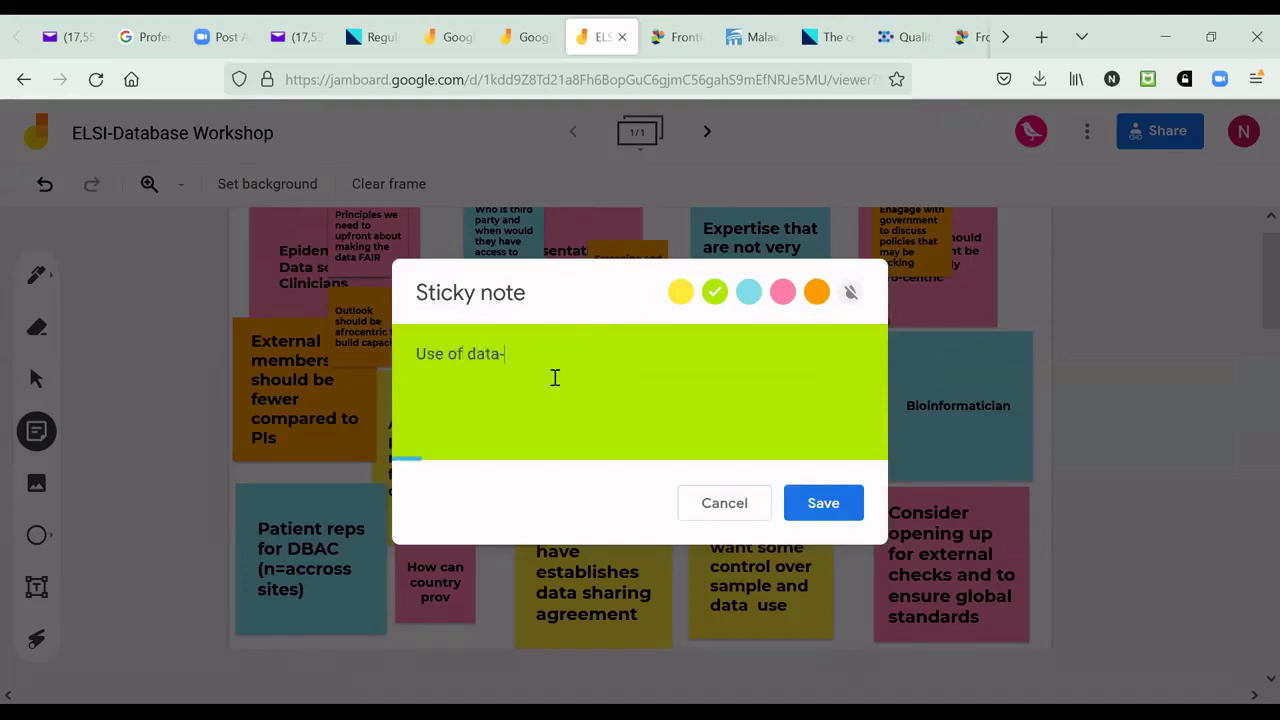
{"action": "type", "text": "Limitation"}
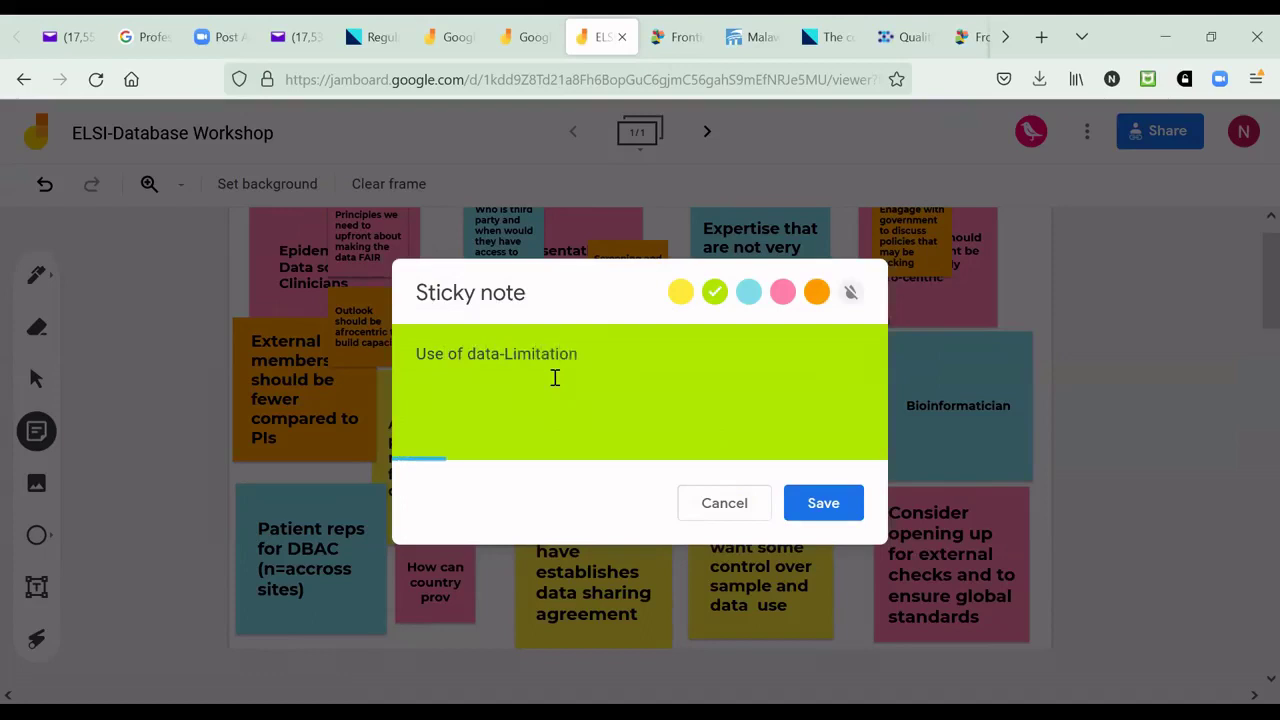
{"action": "type", "text": "s- Consider"}
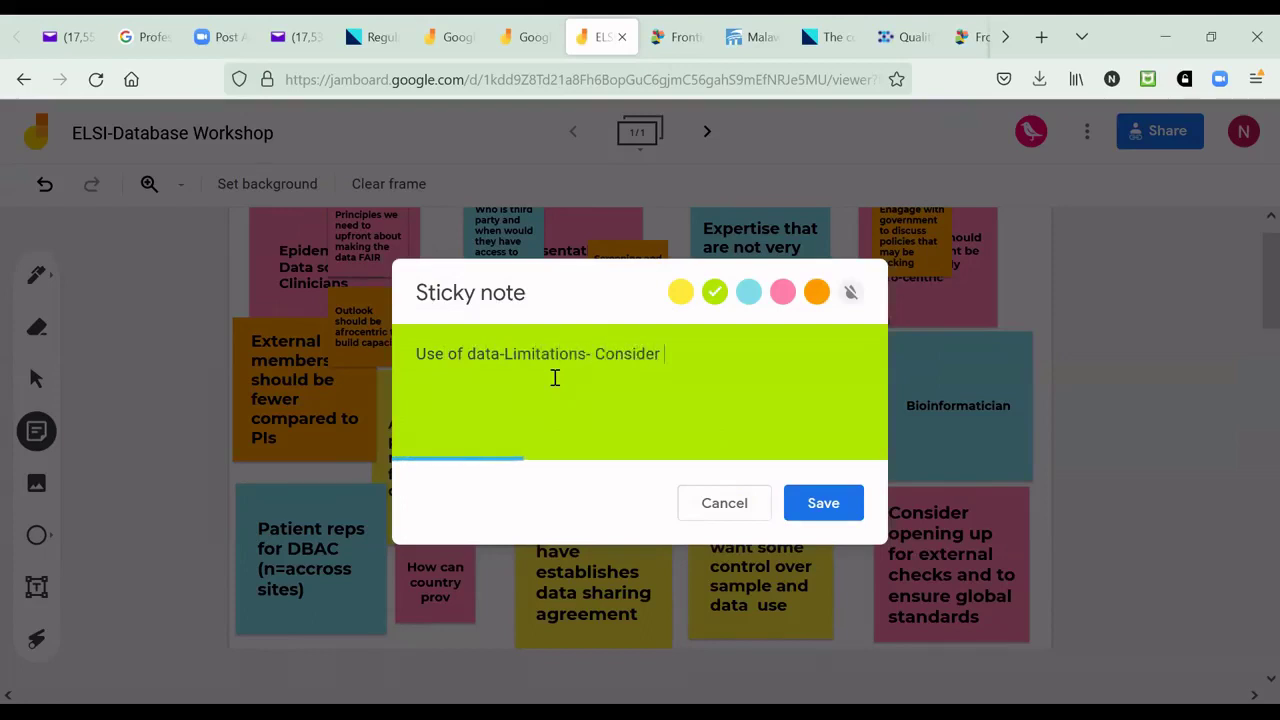
{"action": "type", "text": " making it more"}
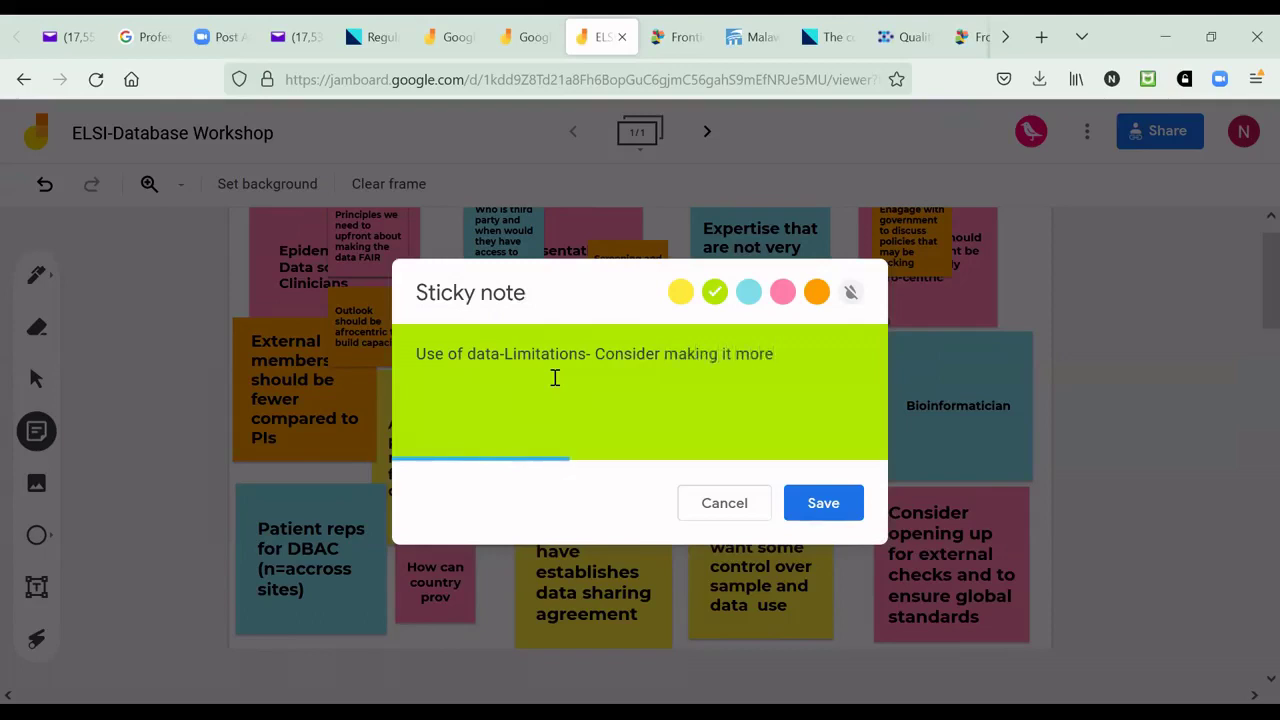
{"action": "type", "text": " open "}
{"action": "type", "text": "in the later"}
{"action": "type", "text": " stages"}
{"action": "type", "text": ". Entr"}
{"action": "key", "text": "BackSpace"}
{"action": "key", "text": "BackSpace"}
{"action": "key", "text": "BackSpace"}
{"action": "type", "text": "ealy stages limit to S"}
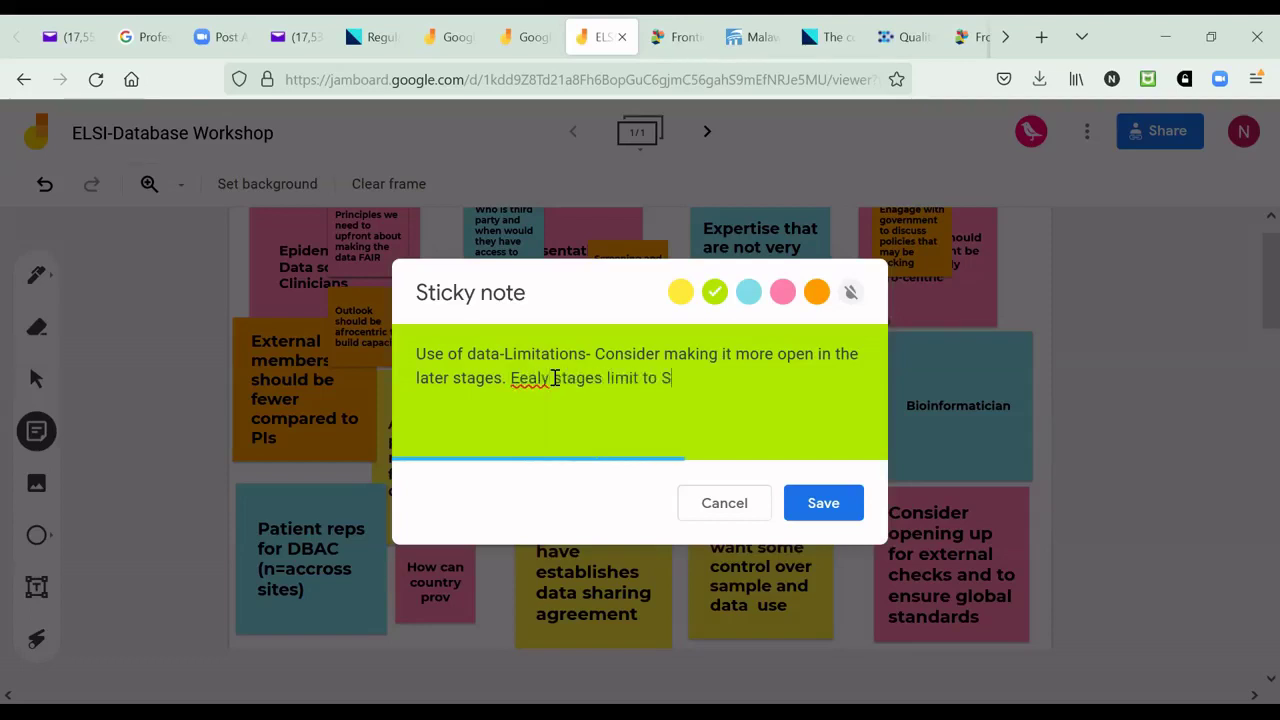
{"action": "type", "text": "CD and Haem"}
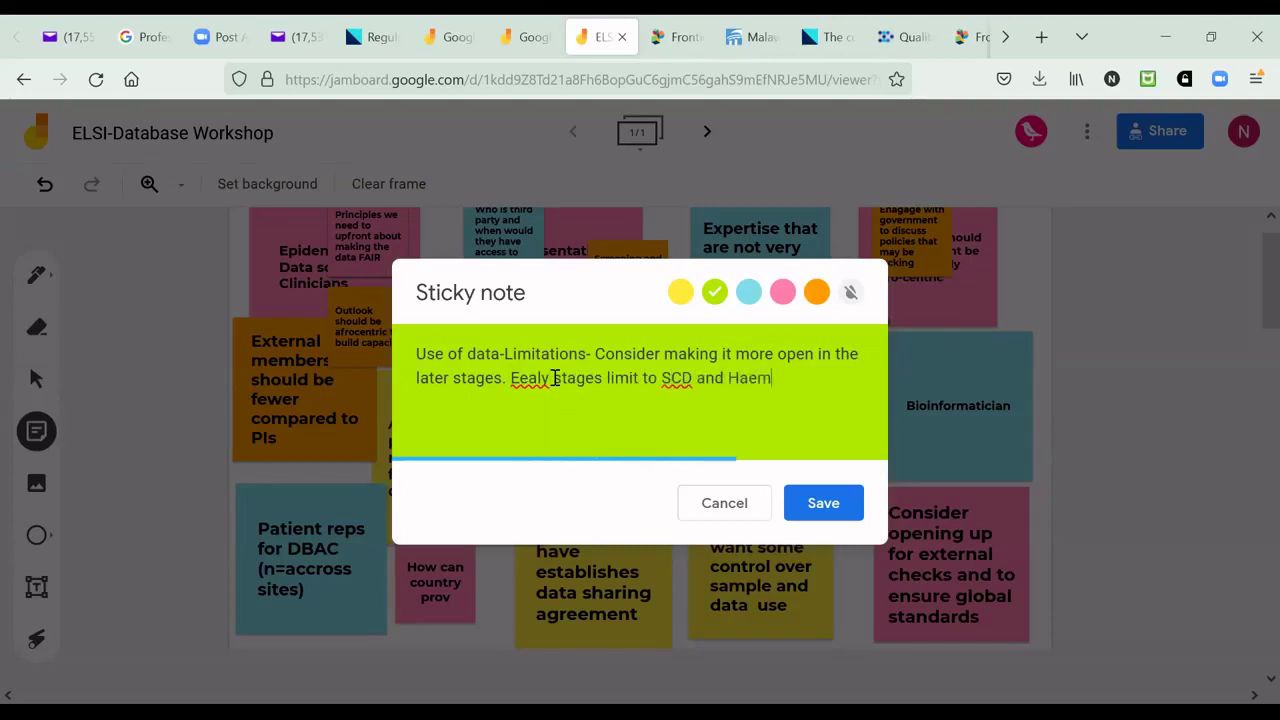
{"action": "type", "text": "oglobinopathies"}
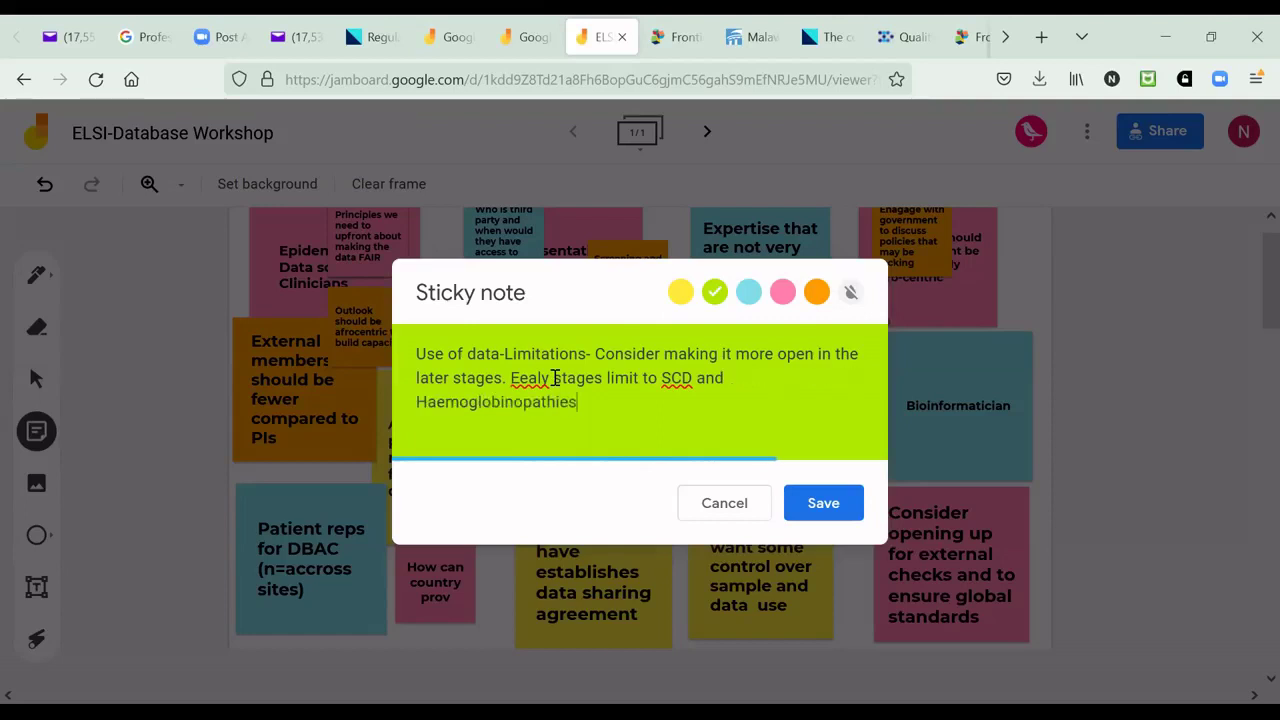
{"action": "left_click", "coordinate": [812, 505]}
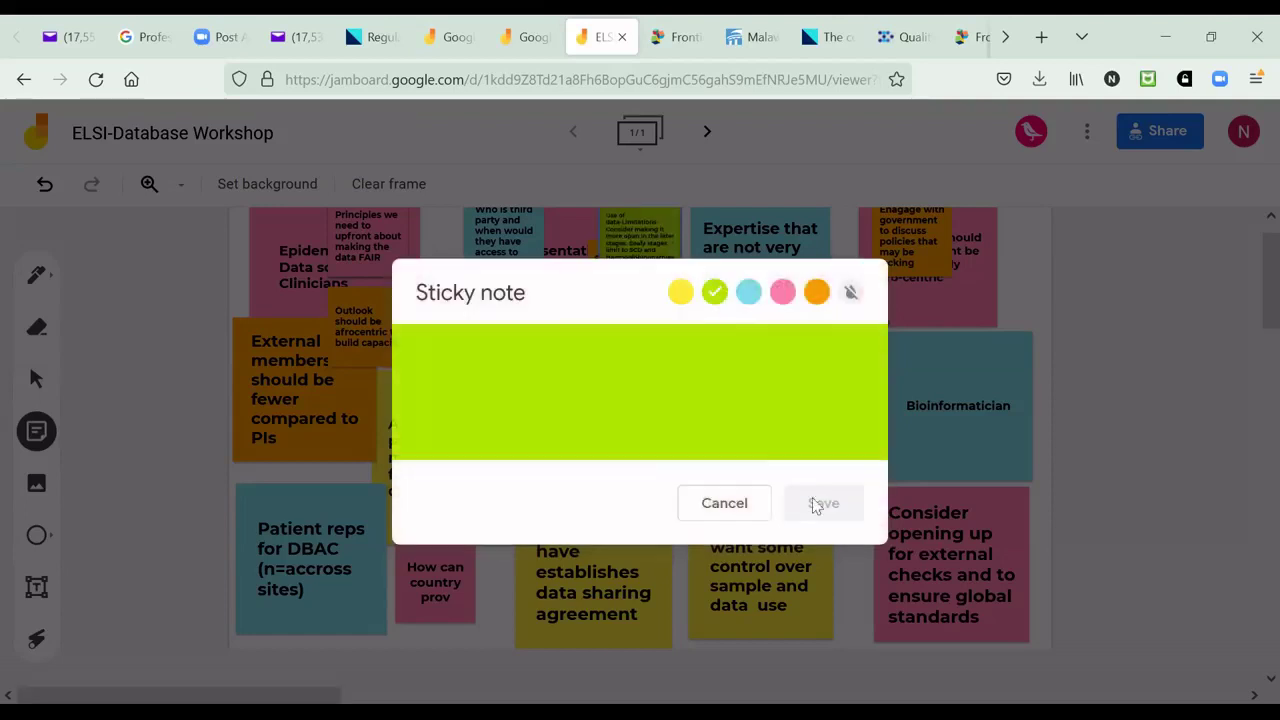
Post a pink note reading 'Include rep of Funders as part of DBAC', inserting 'rep of' before Funders
{"action": "left_click", "coordinate": [782, 291]}
{"action": "type", "text": "Include "}
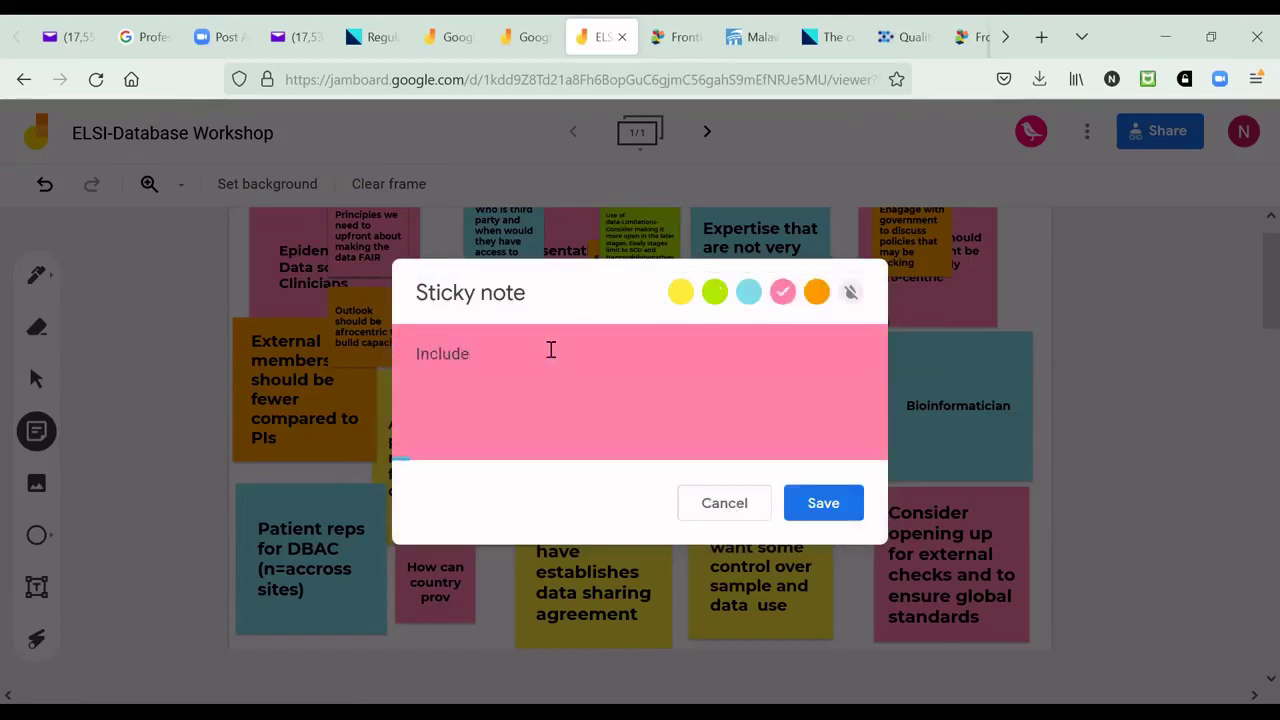
{"action": "type", "text": "Funders as part of DBAC"}
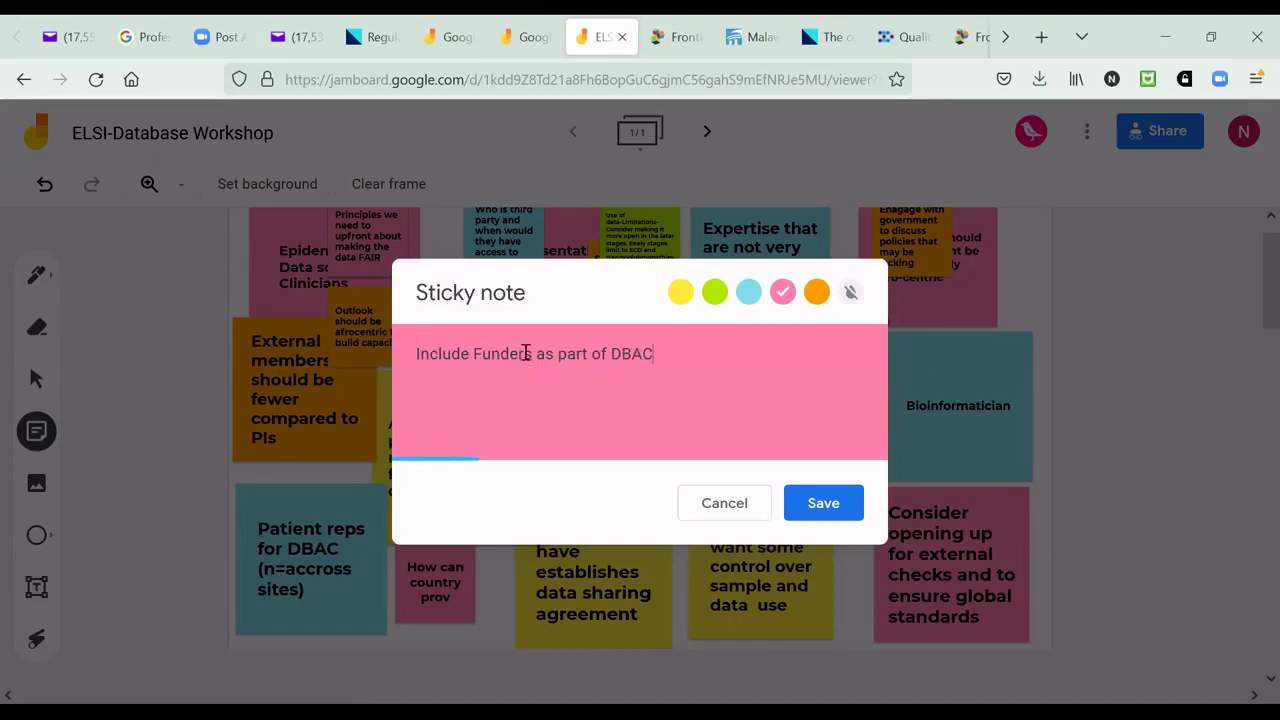
{"action": "left_click", "coordinate": [474, 354]}
{"action": "type", "text": "Erep of"}
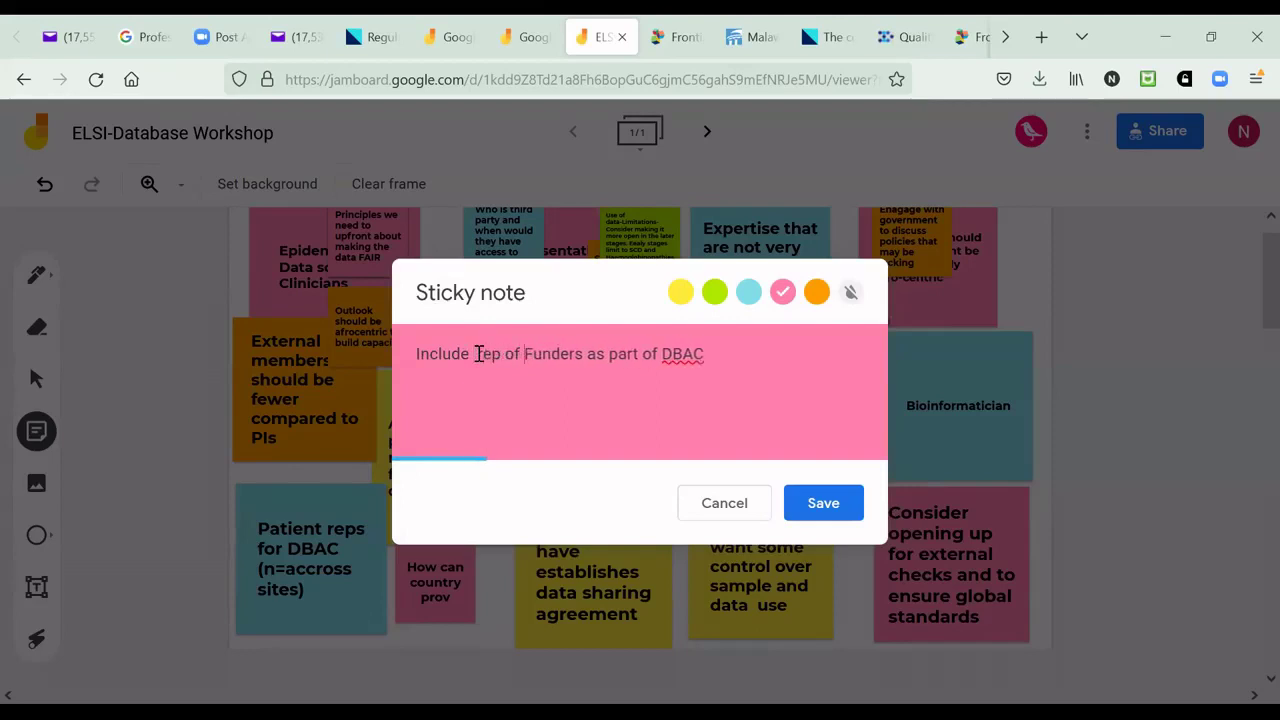
{"action": "left_click", "coordinate": [829, 505]}
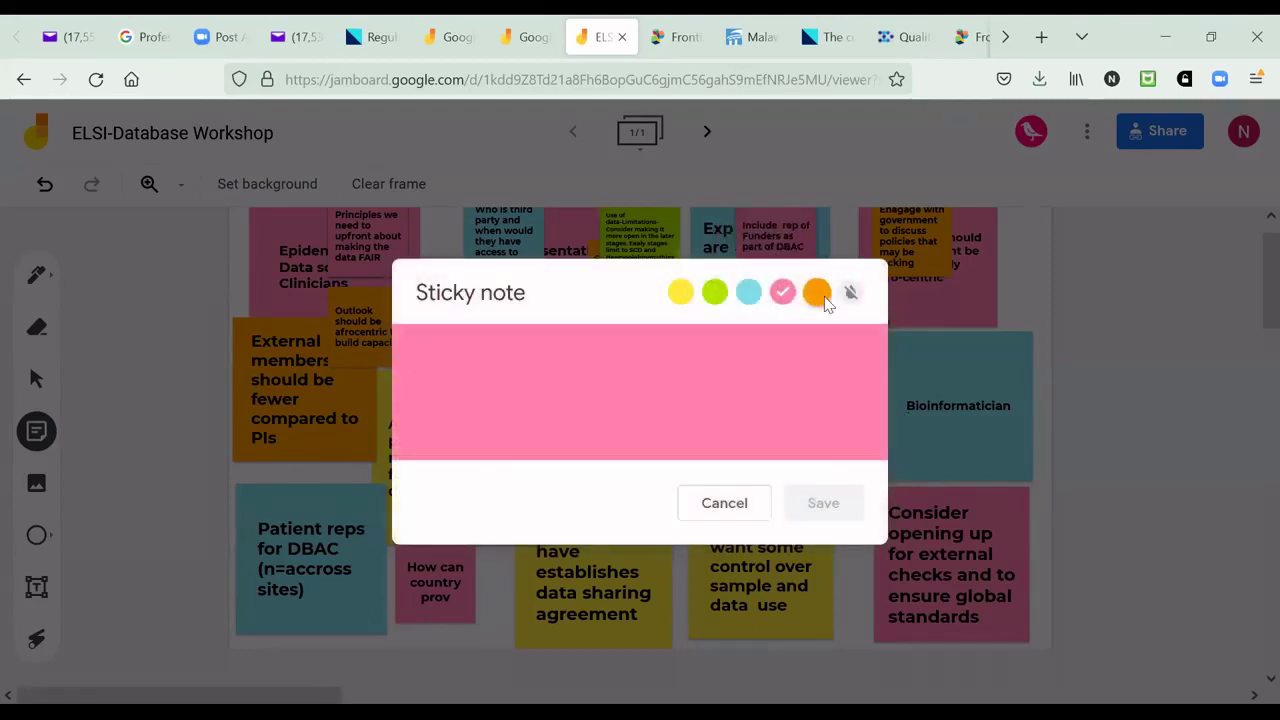
Write an orange note: 'Sadacc should design a request form for access to data and samples'
{"action": "left_click", "coordinate": [816, 291]}
{"action": "left_click", "coordinate": [536, 347]}
{"action": "type", "text": "Make availa"}
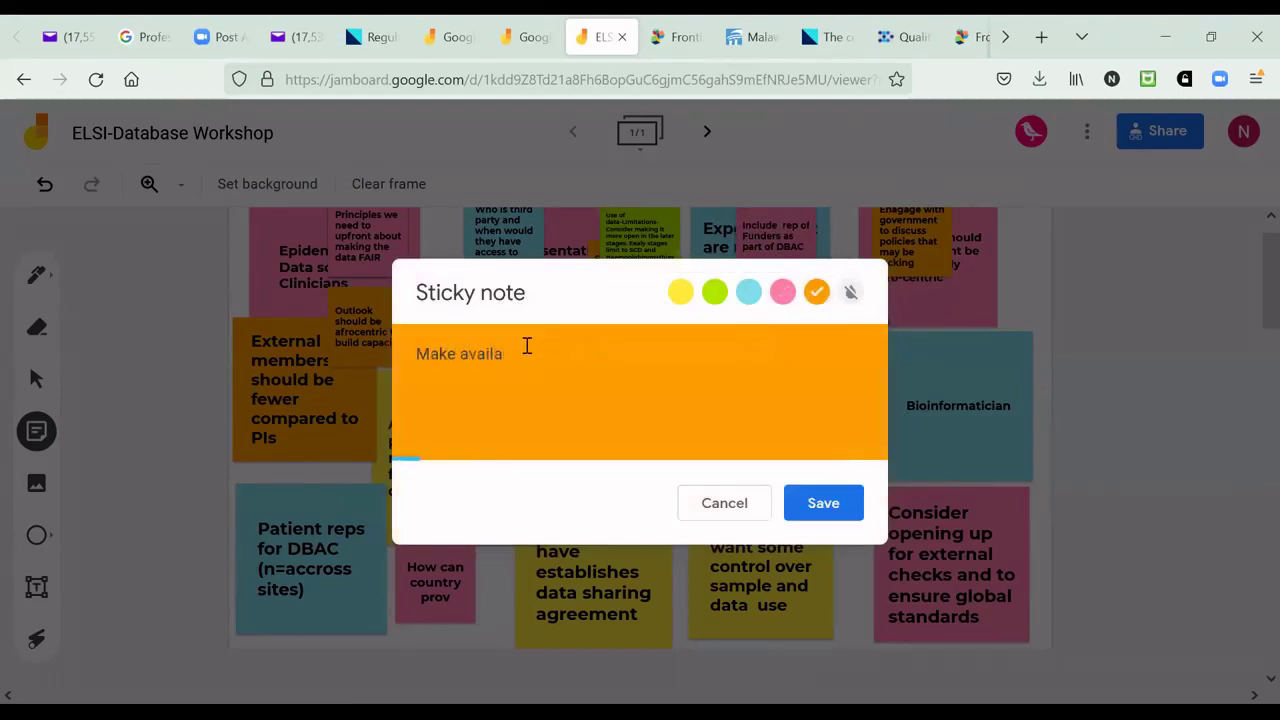
{"action": "key", "text": "BackSpace"}
{"action": "key", "text": "BackSpace"}
{"action": "key", "text": "BackSpace"}
{"action": "key", "text": "BackSpace"}
{"action": "key", "text": "BackSpace"}
{"action": "key", "text": "BackSpace"}
{"action": "key", "text": "BackSpace"}
{"action": "key", "text": "BackSpace"}
{"action": "key", "text": "BackSpace"}
{"action": "key", "text": "BackSpace"}
{"action": "key", "text": "BackSpace"}
{"action": "type", "text": "Sadacc "}
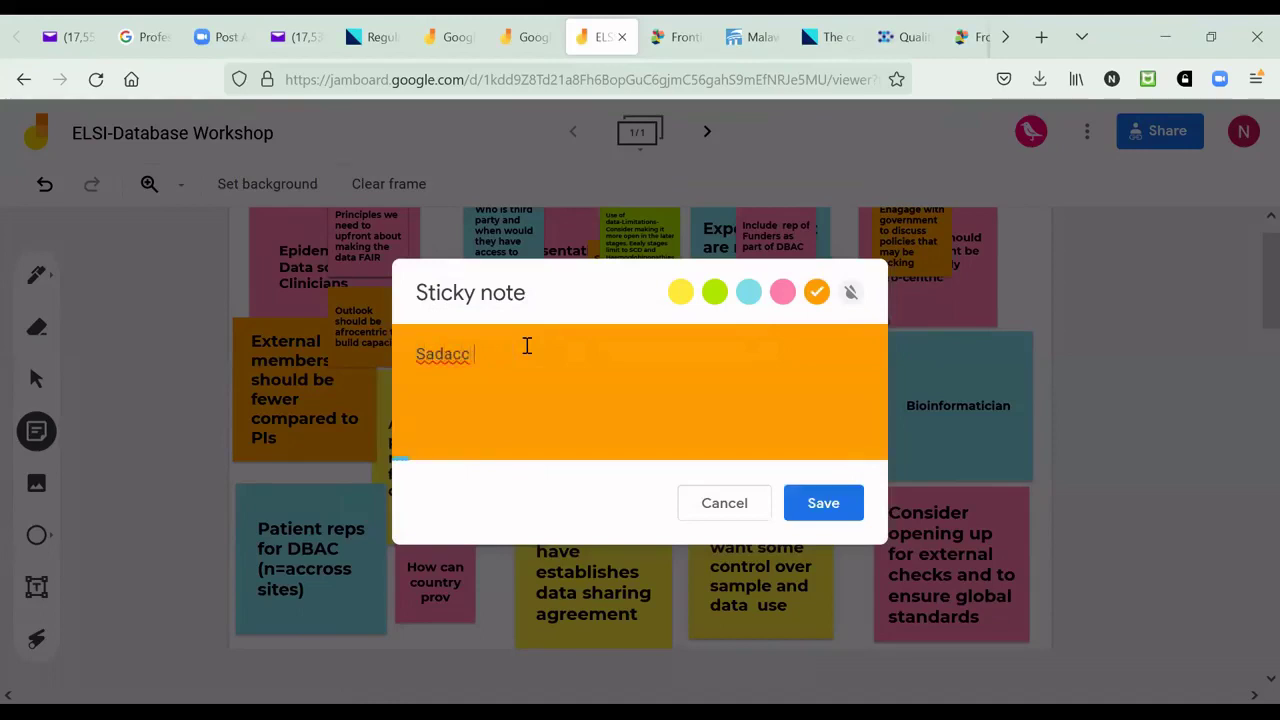
{"action": "type", "text": "should design a request"}
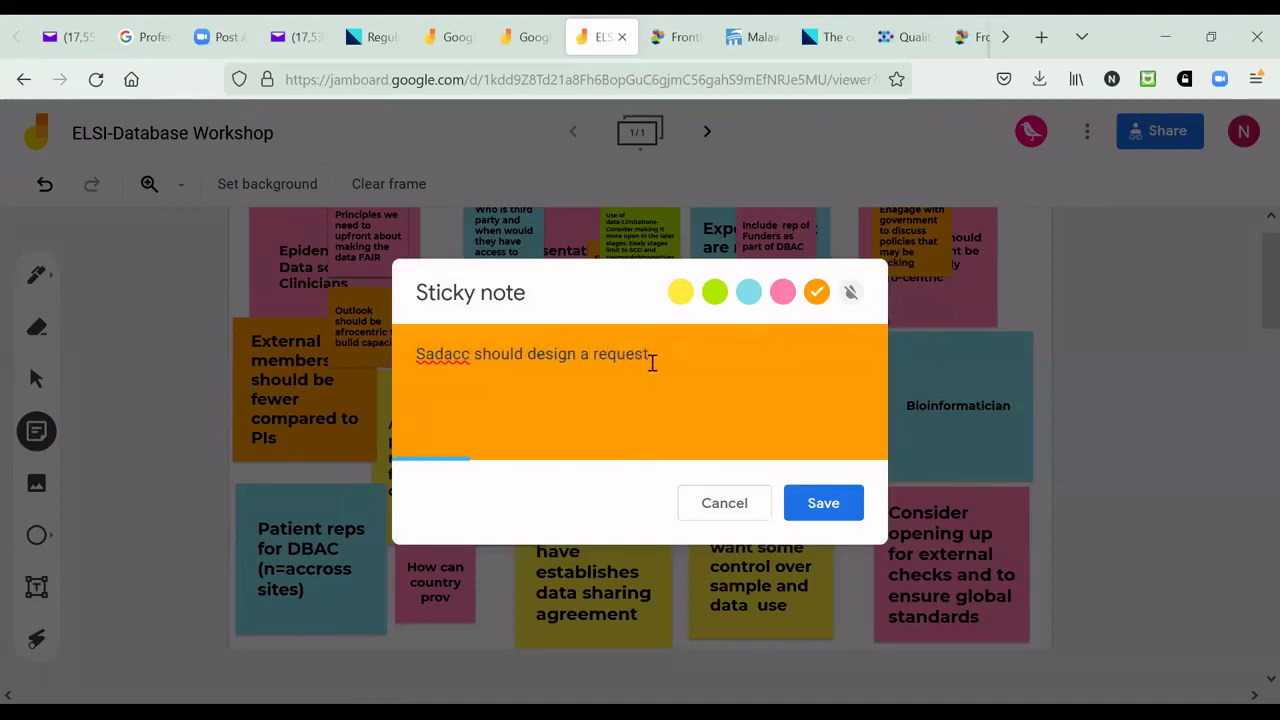
{"action": "type", "text": " form for access to "}
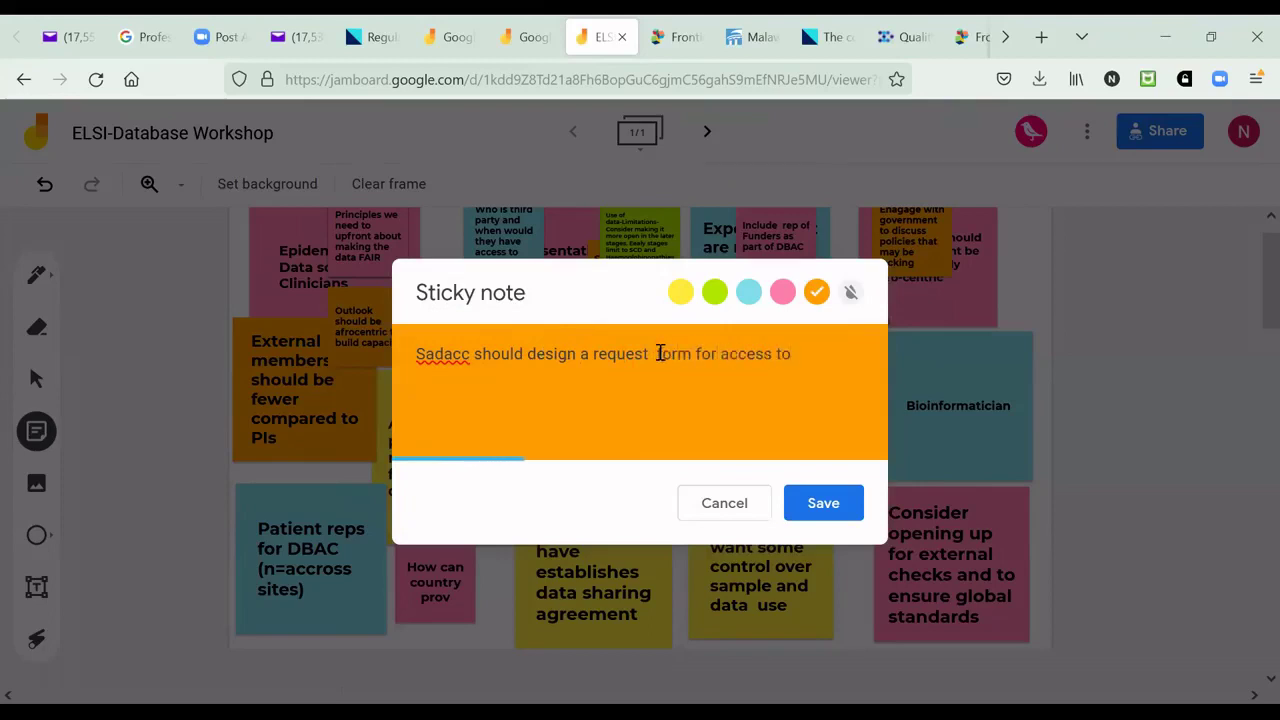
{"action": "type", "text": "data and sample"}
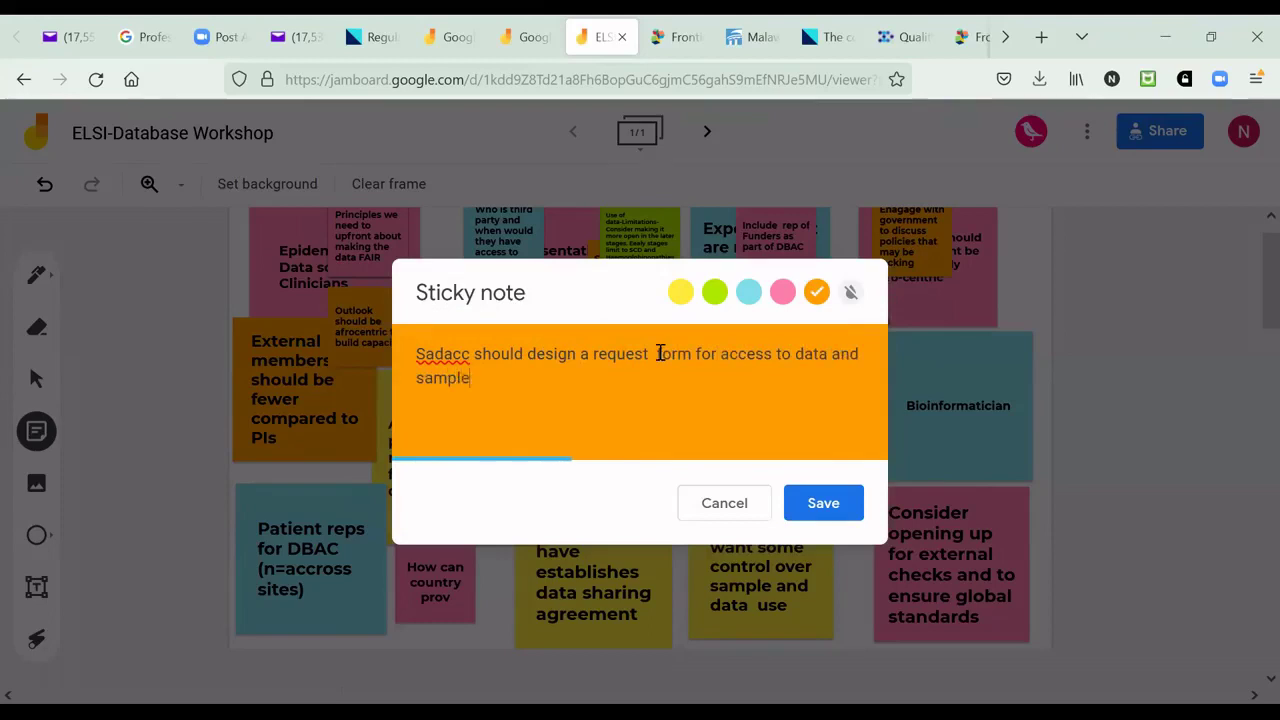
{"action": "type", "text": "s"}
Post the orange request-form note, then post a pink note assigning some SADaCC tasks to SC or SDBAC
{"action": "left_click", "coordinate": [822, 510]}
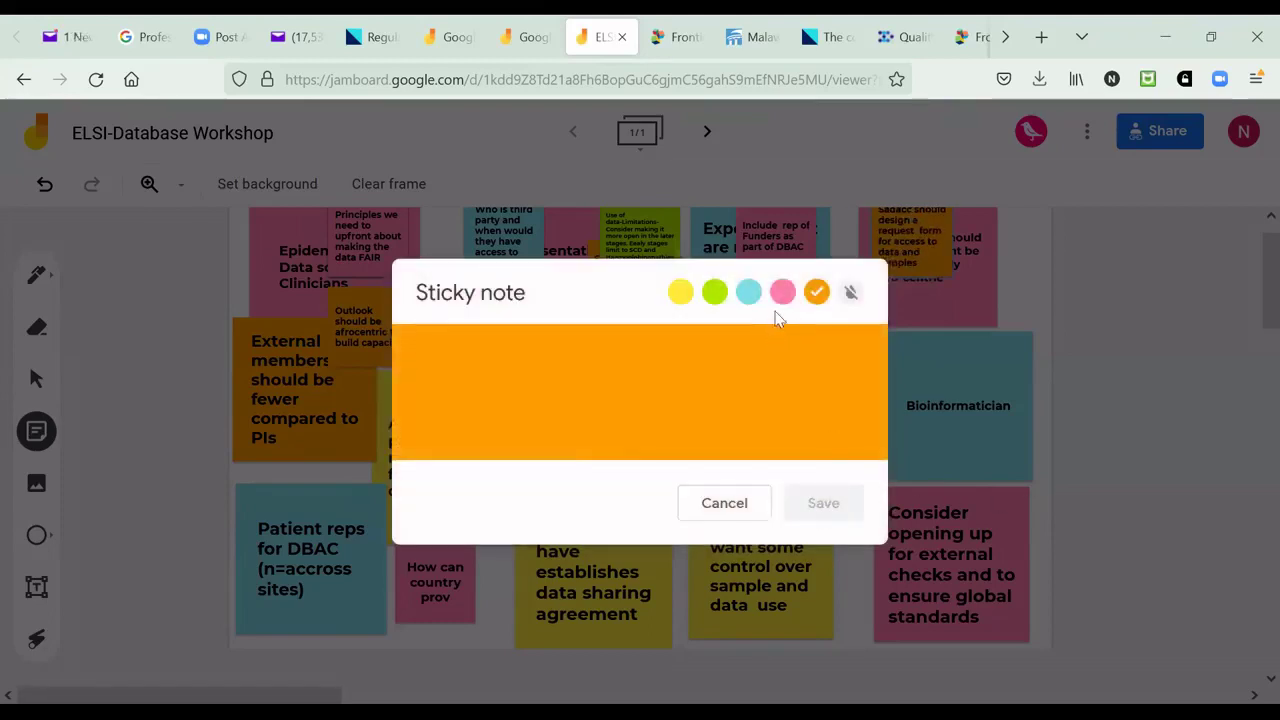
{"action": "left_click", "coordinate": [782, 293]}
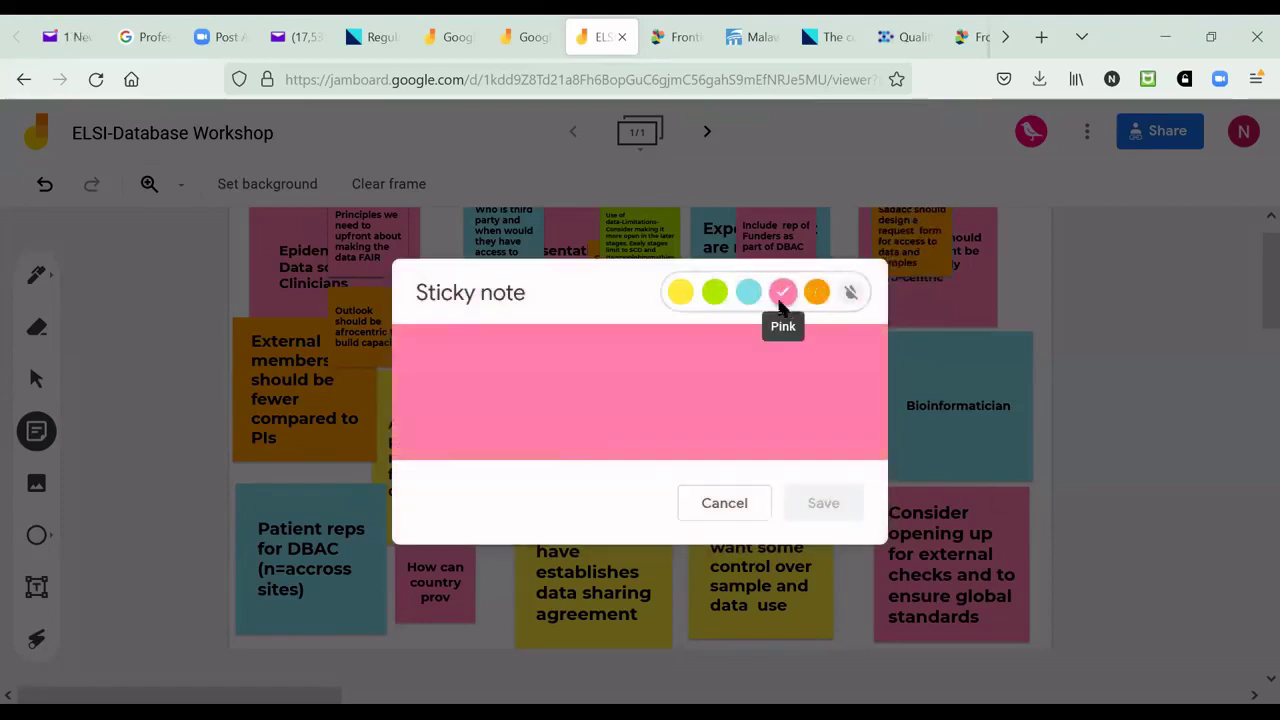
{"action": "left_click", "coordinate": [444, 350]}
{"action": "type", "text": "Some task assigne"}
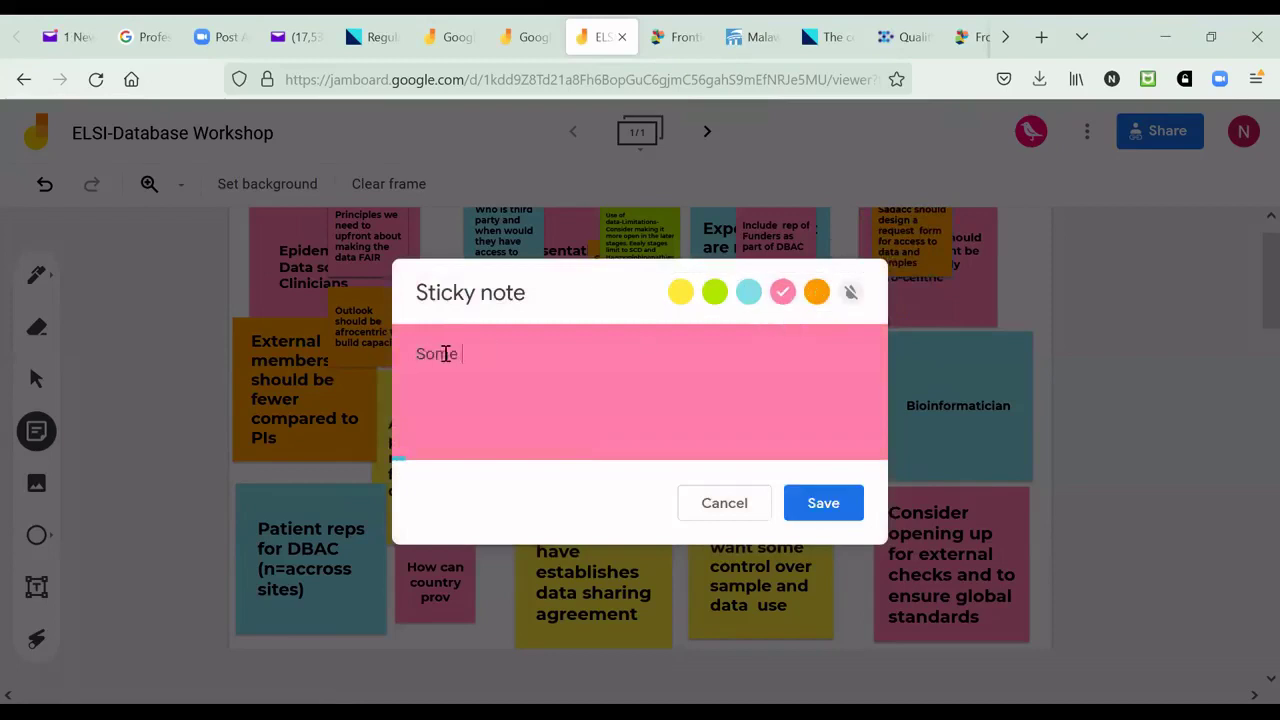
{"action": "type", "text": "d to SA"}
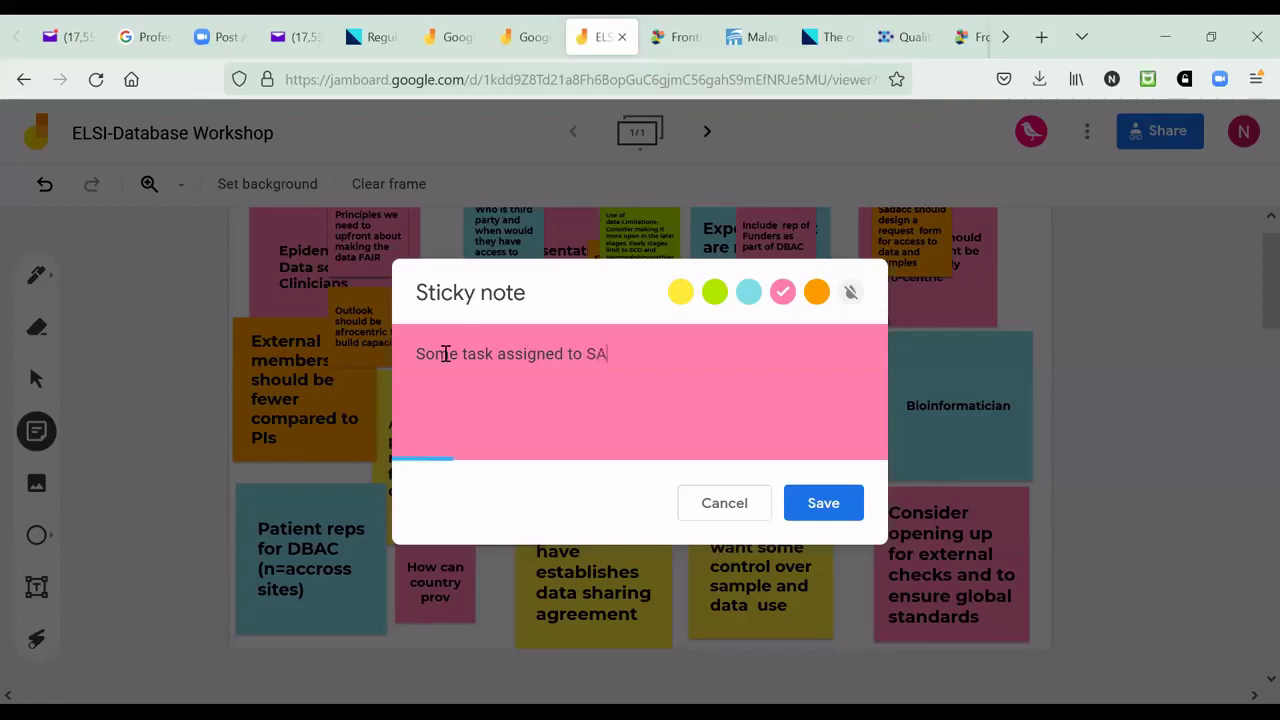
{"action": "type", "text": "DaCC s"}
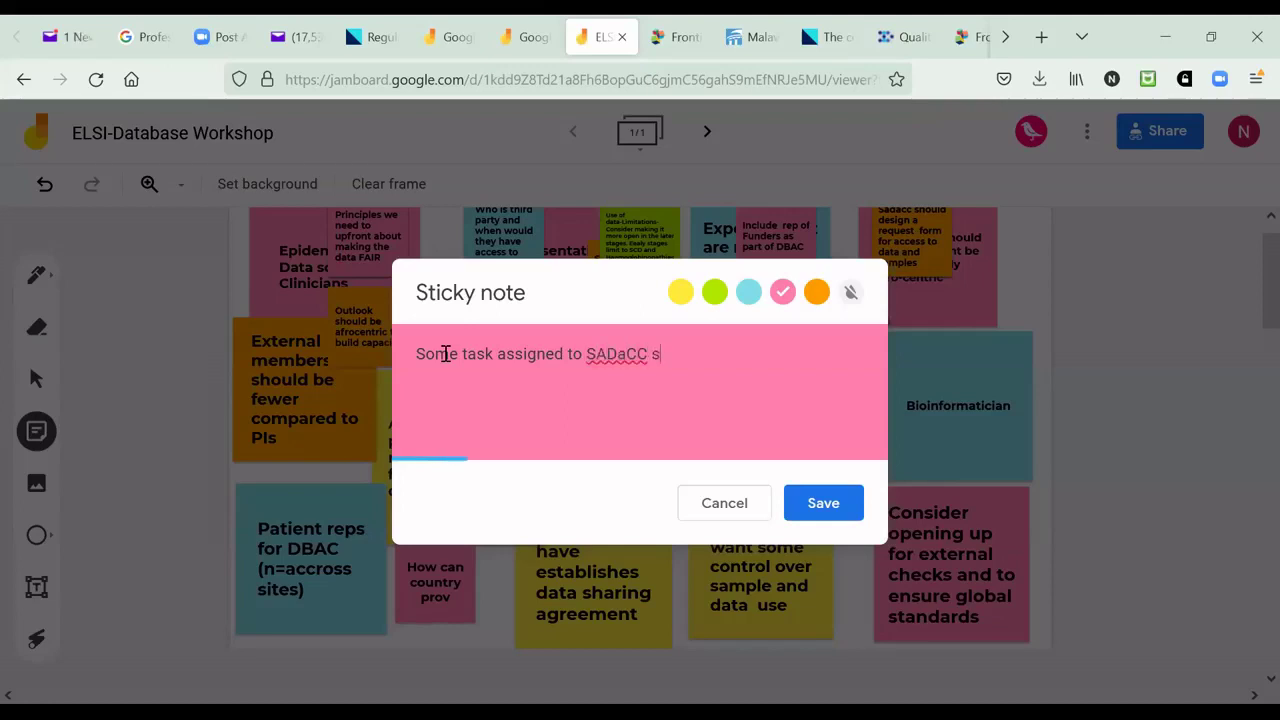
{"action": "type", "text": "hould  be the m"}
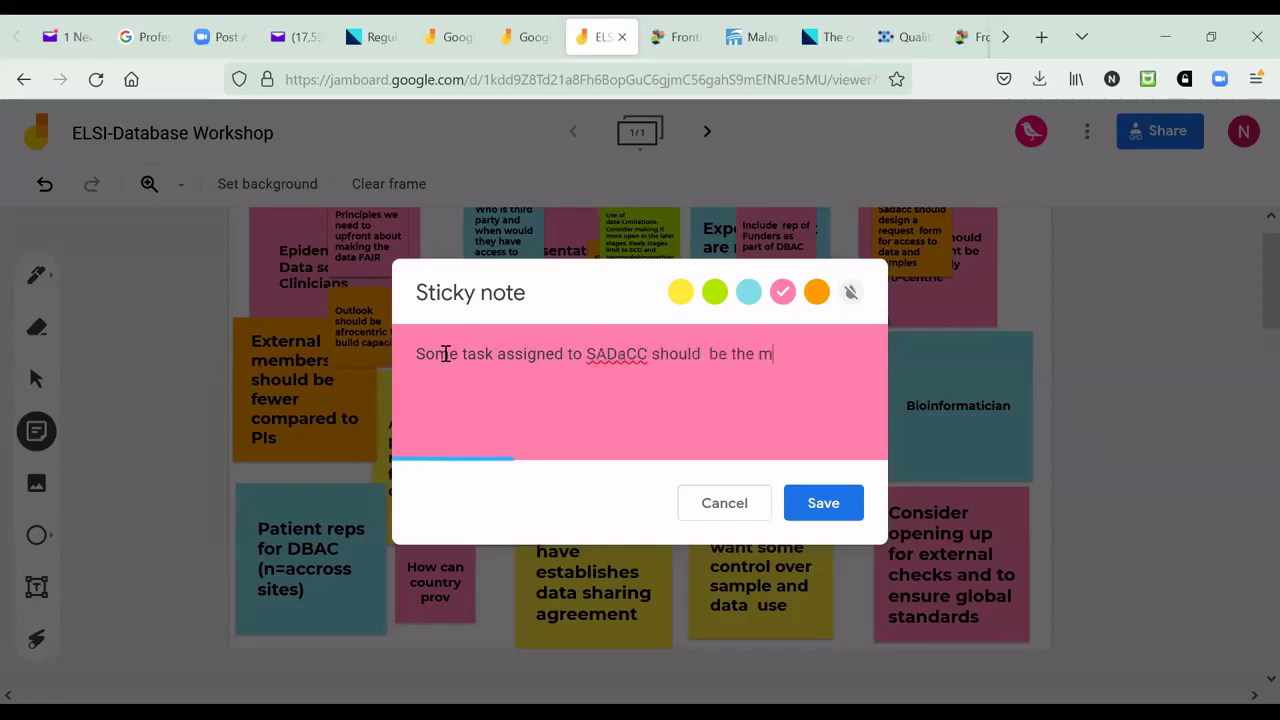
{"action": "type", "text": "andate o"}
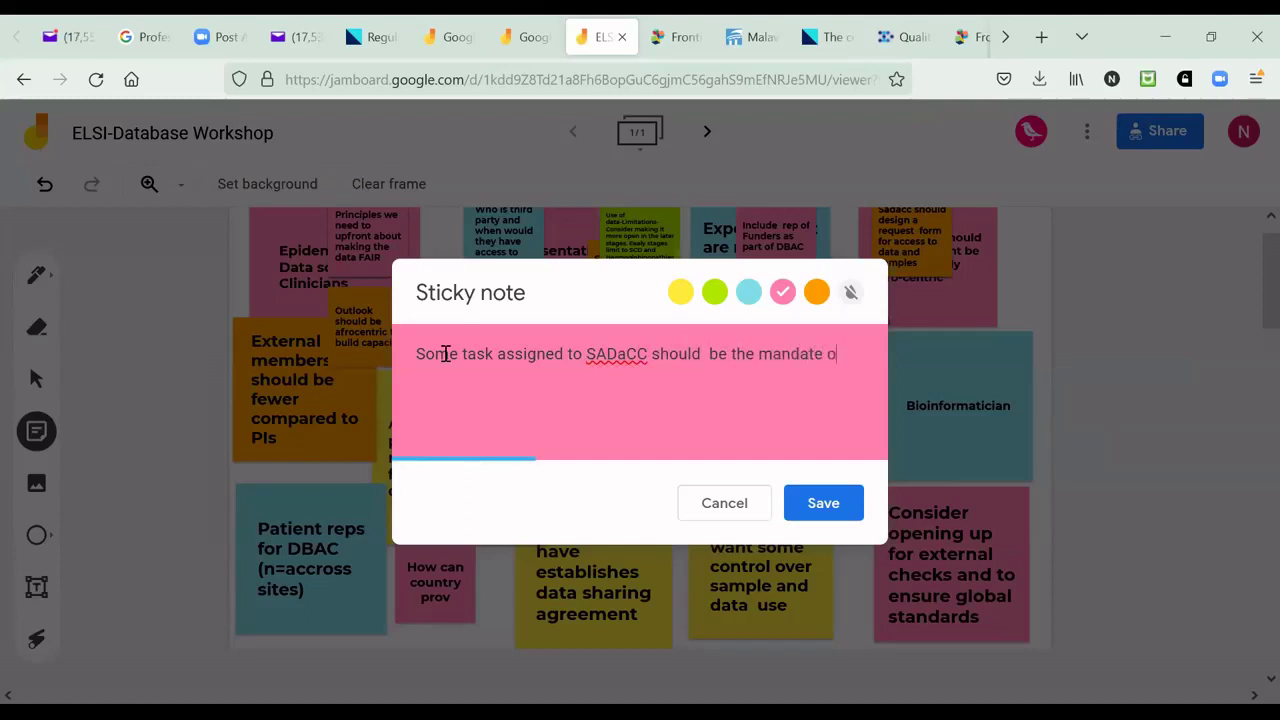
{"action": "type", "text": "f the SC or SDBAC"}
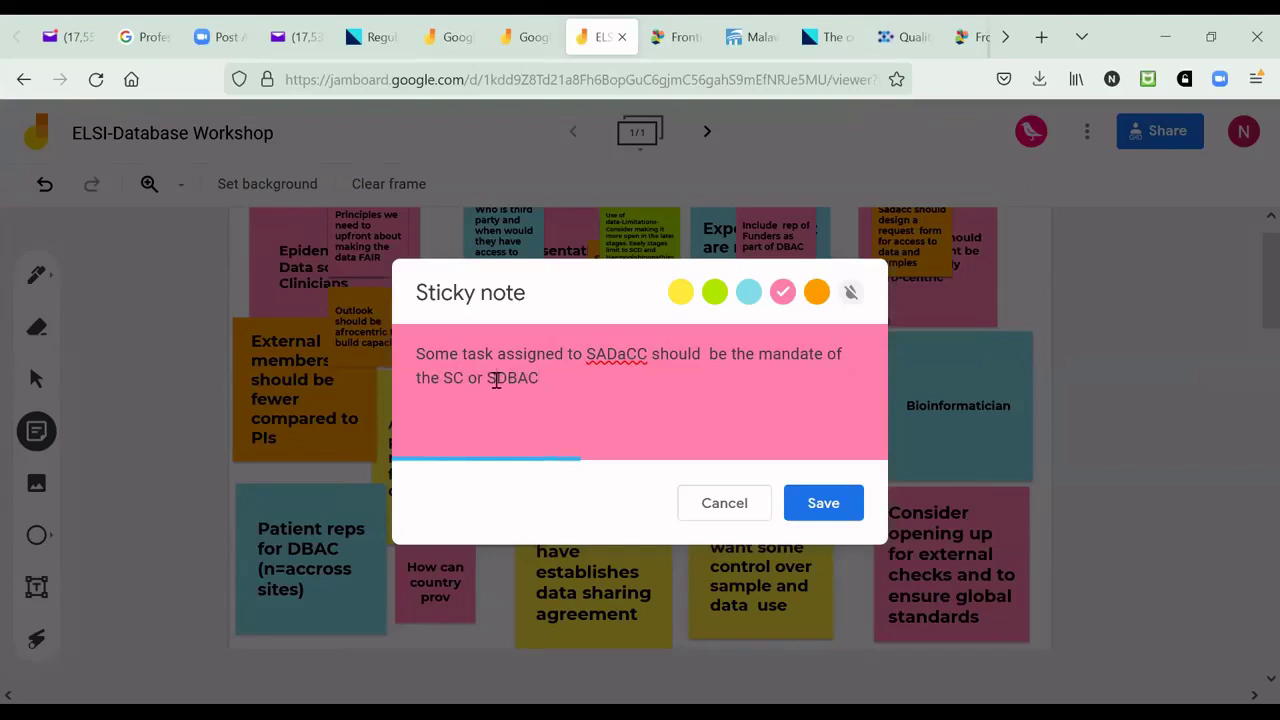
{"action": "left_click", "coordinate": [820, 503]}
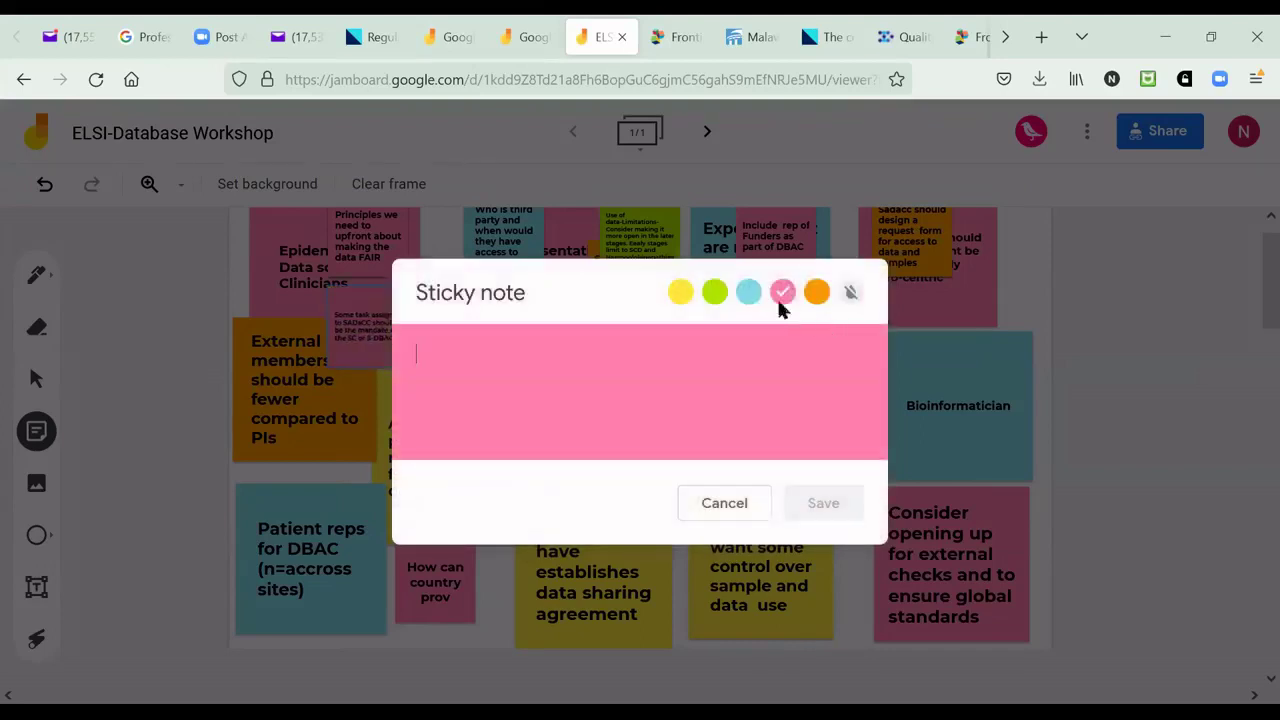
Post an orange note reading 'Need to state the type of samples that will be stored'
{"action": "left_click", "coordinate": [817, 292]}
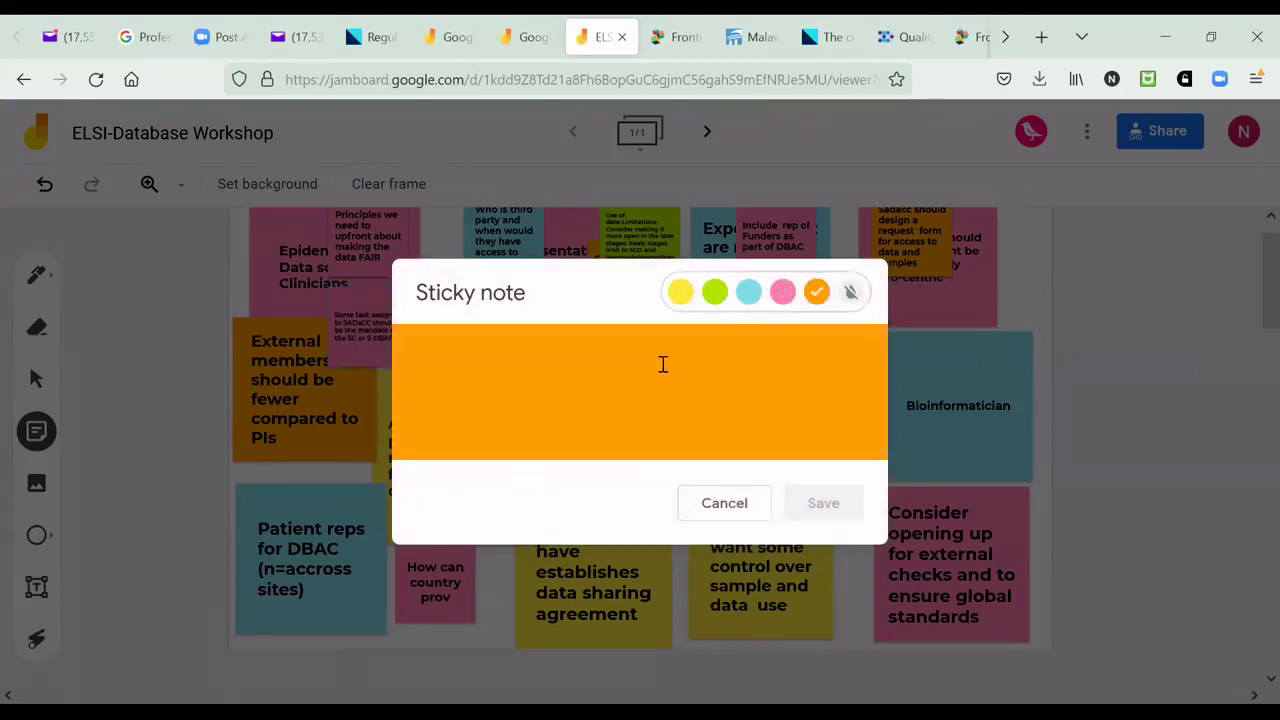
{"action": "left_click", "coordinate": [662, 362]}
{"action": "type", "text": "Need to state the type of samples"}
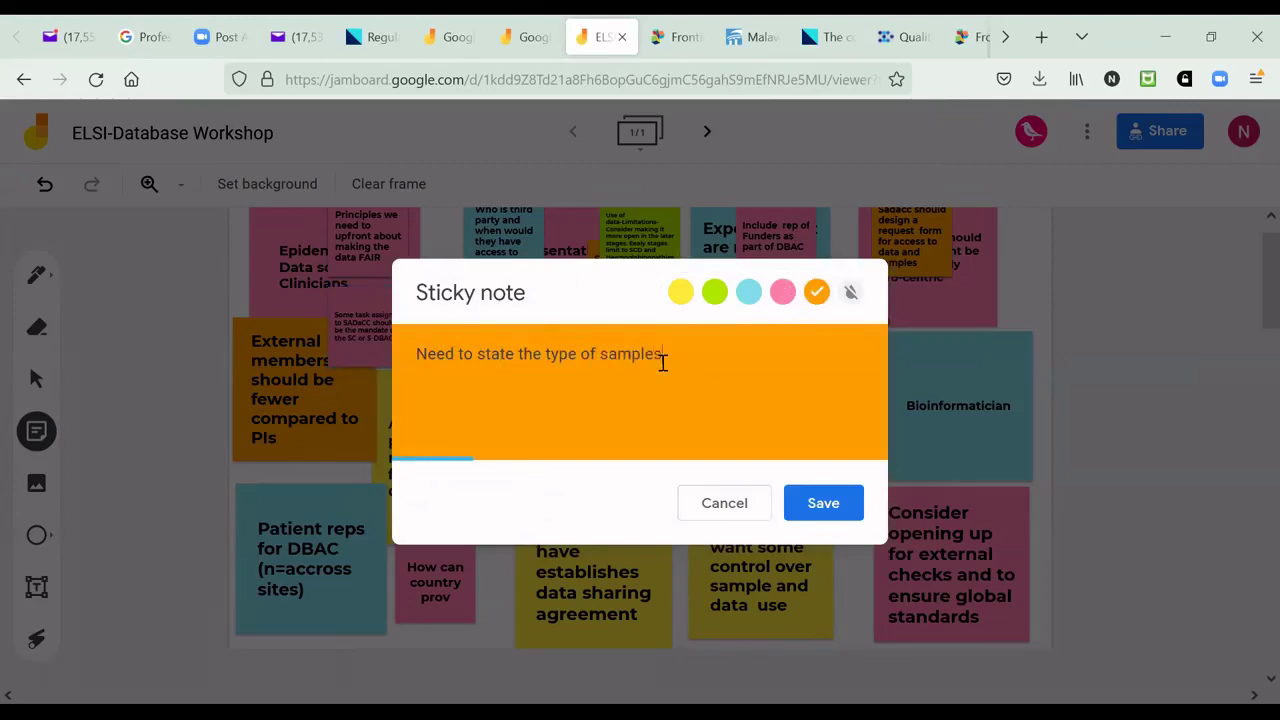
{"action": "type", "text": " that will be stored"}
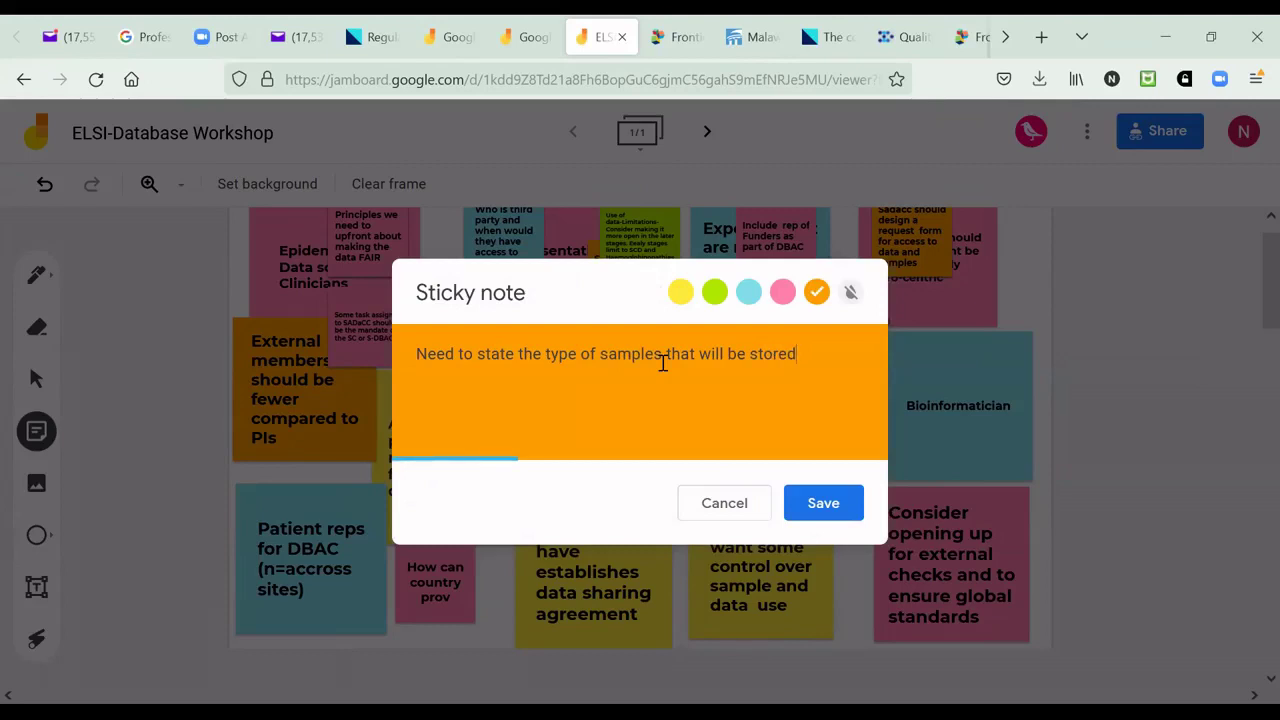
{"action": "left_click", "coordinate": [838, 515]}
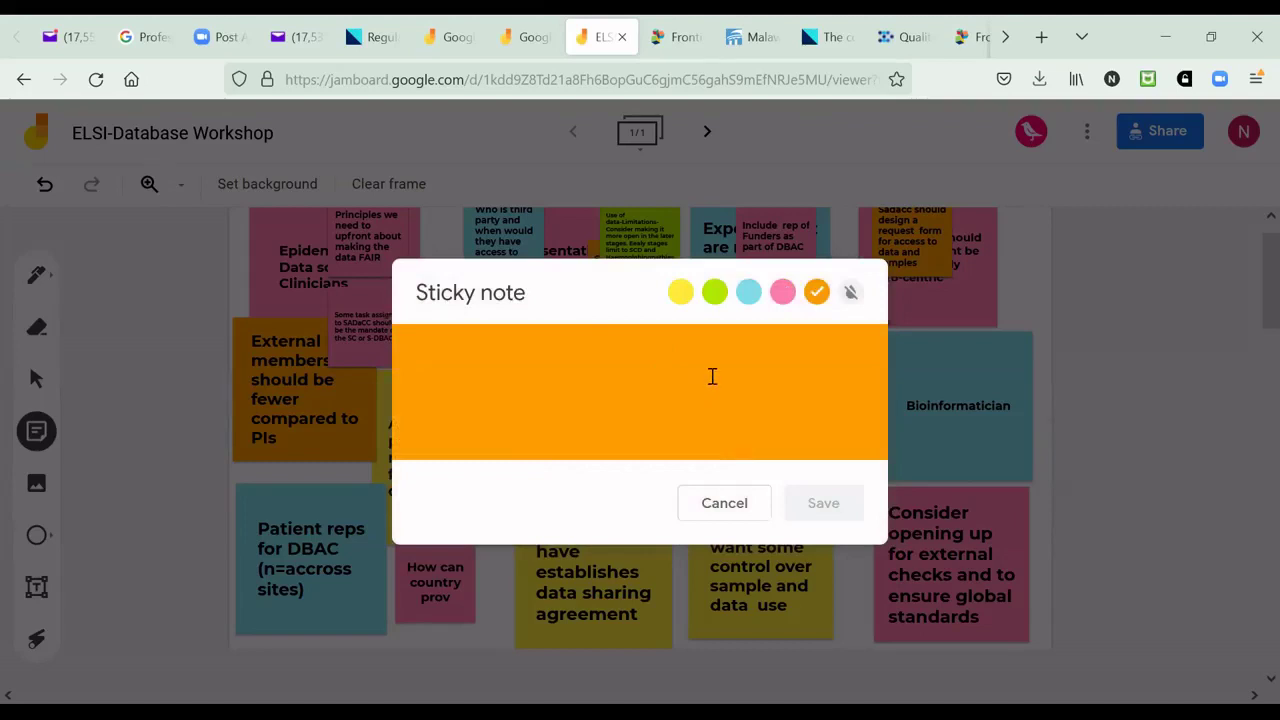
Post a blue note: 'Benefit sharing-Commercial gains-Can commercial/pharmaceutical companies have access to data.'
{"action": "left_click", "coordinate": [749, 298]}
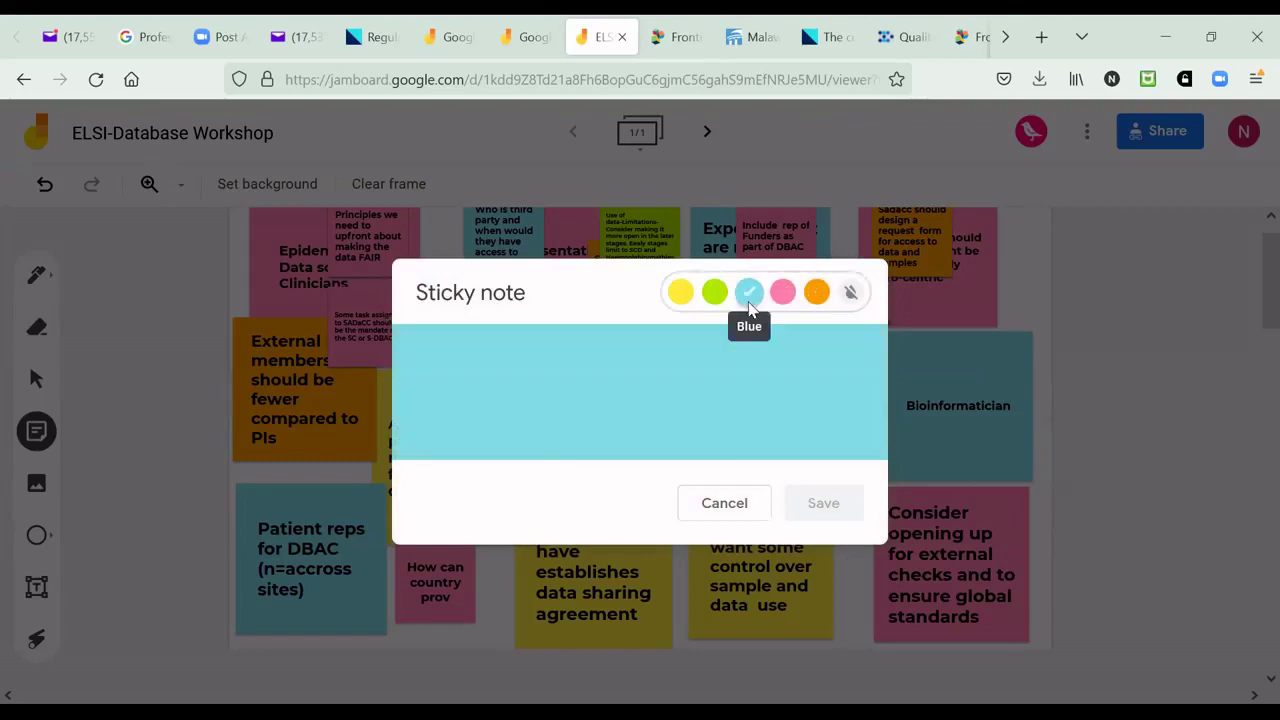
{"action": "type", "text": "Bee"}
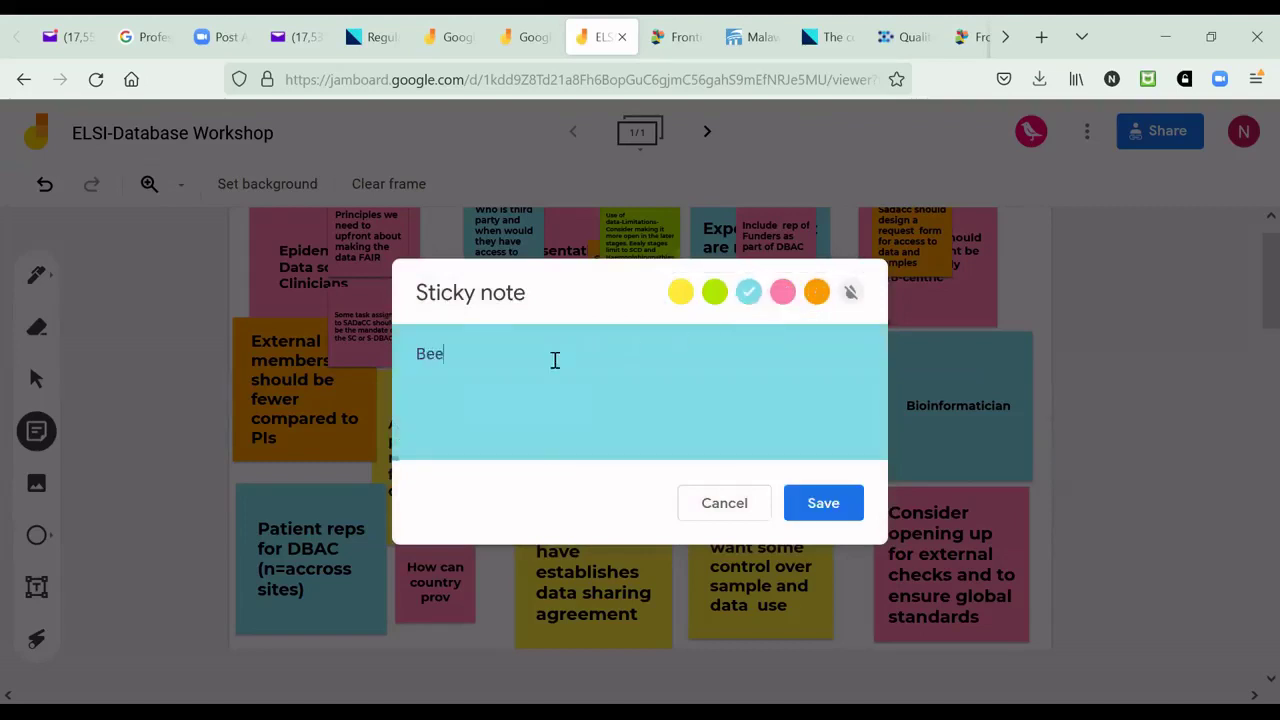
{"action": "key", "text": "BackSpace"}
{"action": "key", "text": "BackSpace"}
{"action": "type", "text": "nefit sharig"}
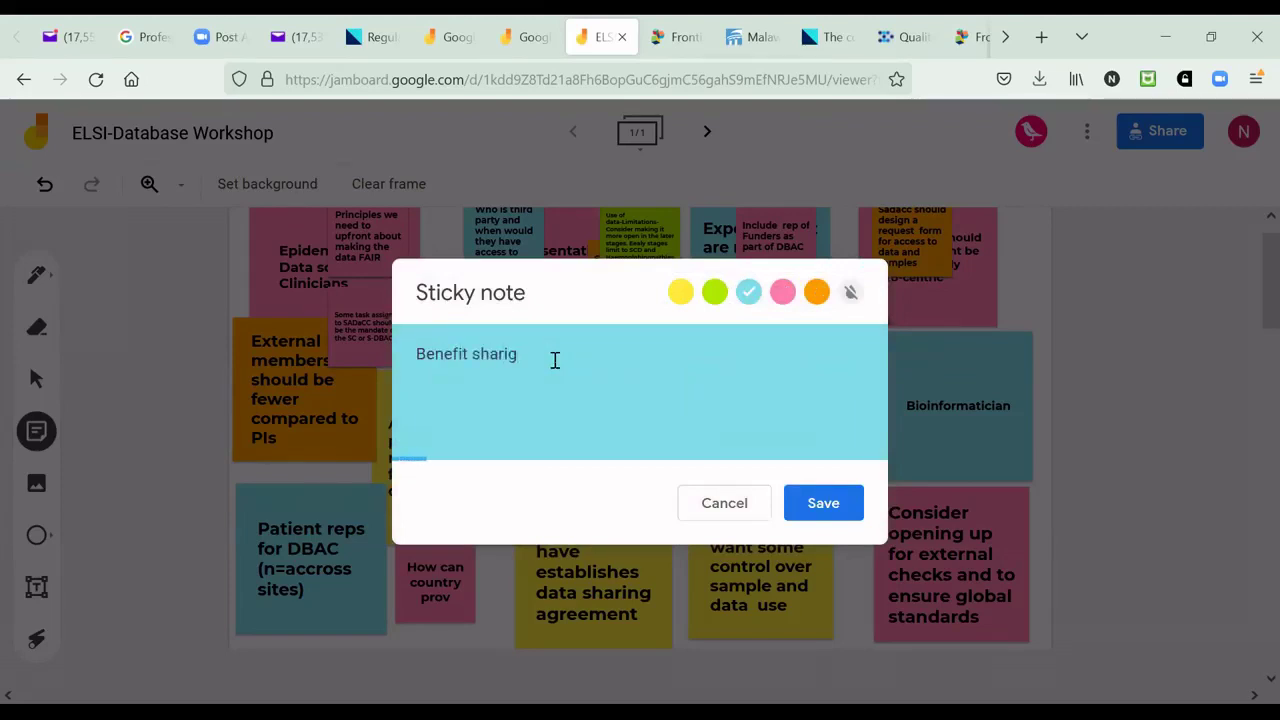
{"action": "key", "text": "BackSpace"}
{"action": "type", "text": "ng-Commercial gains"}
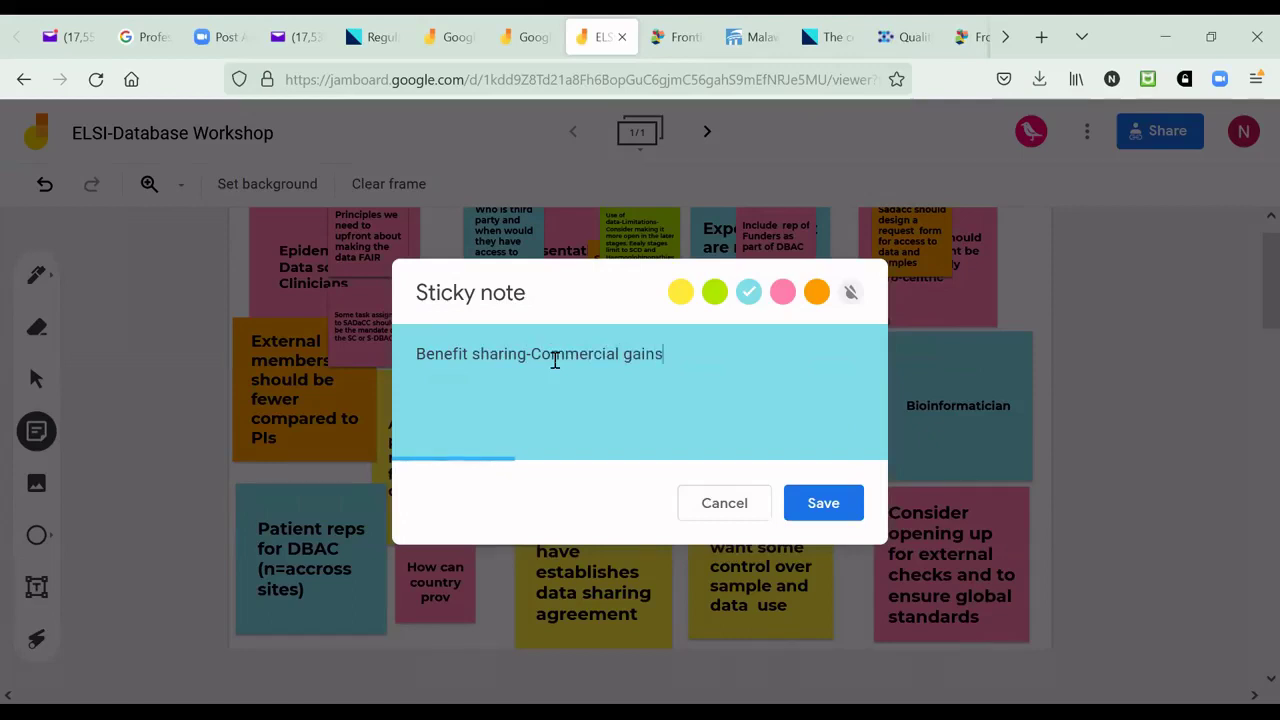
{"action": "type", "text": "-What"}
{"action": "key", "text": "BackSpace"}
{"action": "key", "text": "BackSpace"}
{"action": "key", "text": "BackSpace"}
{"action": "key", "text": "BackSpace"}
{"action": "type", "text": "Can commercial"}
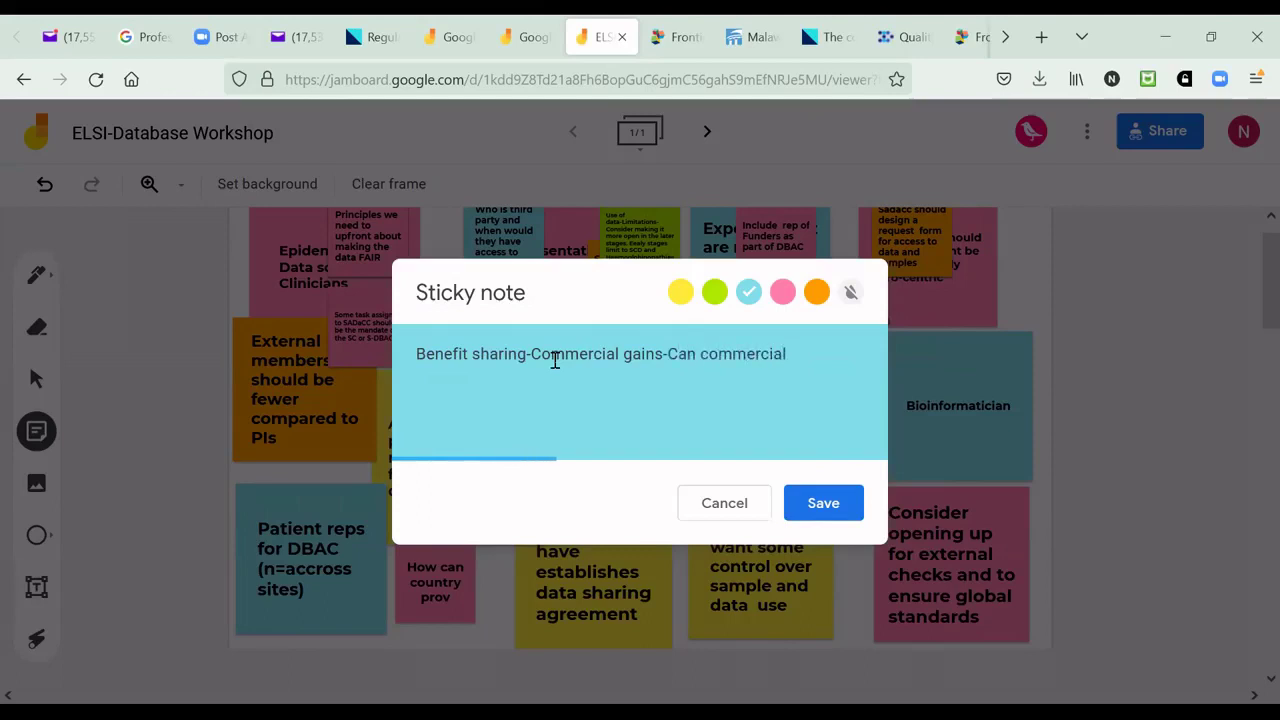
{"action": "type", "text": "/pharmace"}
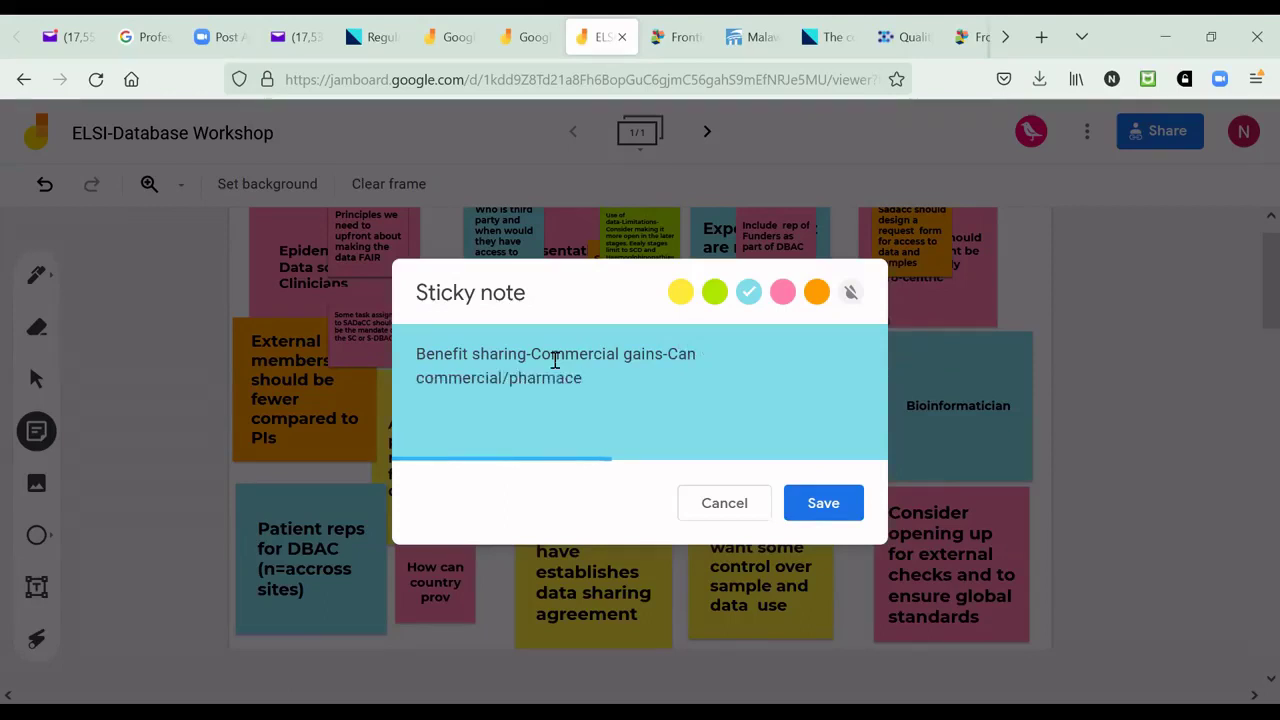
{"action": "type", "text": "utical companies ha"}
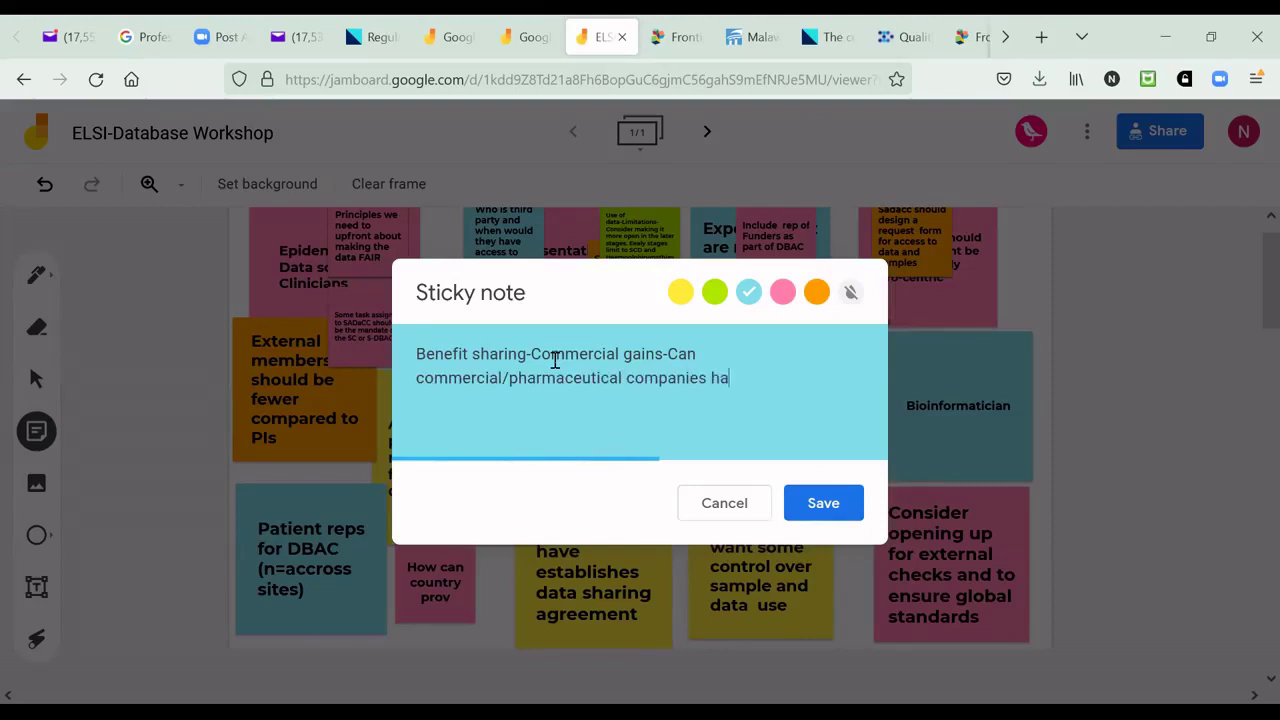
{"action": "type", "text": "ve access to data"}
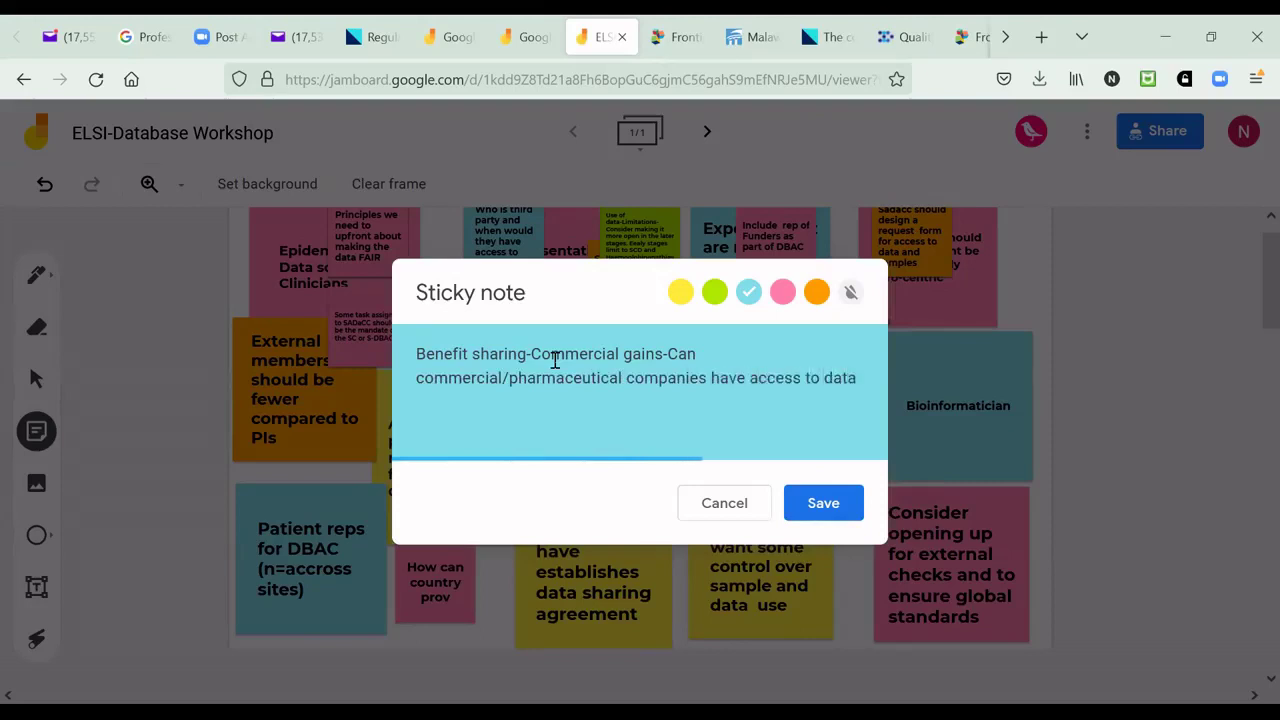
{"action": "type", "text": "."}
{"action": "left_click", "coordinate": [818, 505]}
Start a yellow note with 'Will it be possible', then erase all its text
{"action": "left_click", "coordinate": [820, 503]}
{"action": "left_click", "coordinate": [680, 293]}
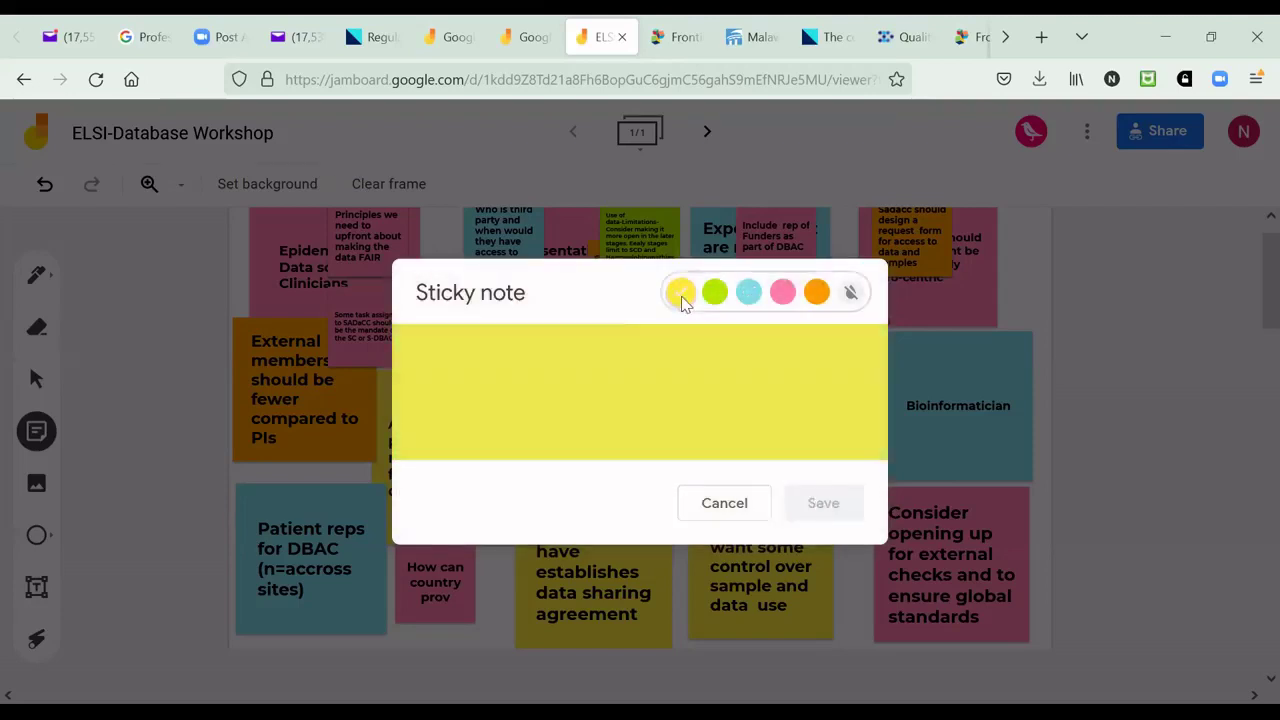
{"action": "left_click", "coordinate": [499, 361]}
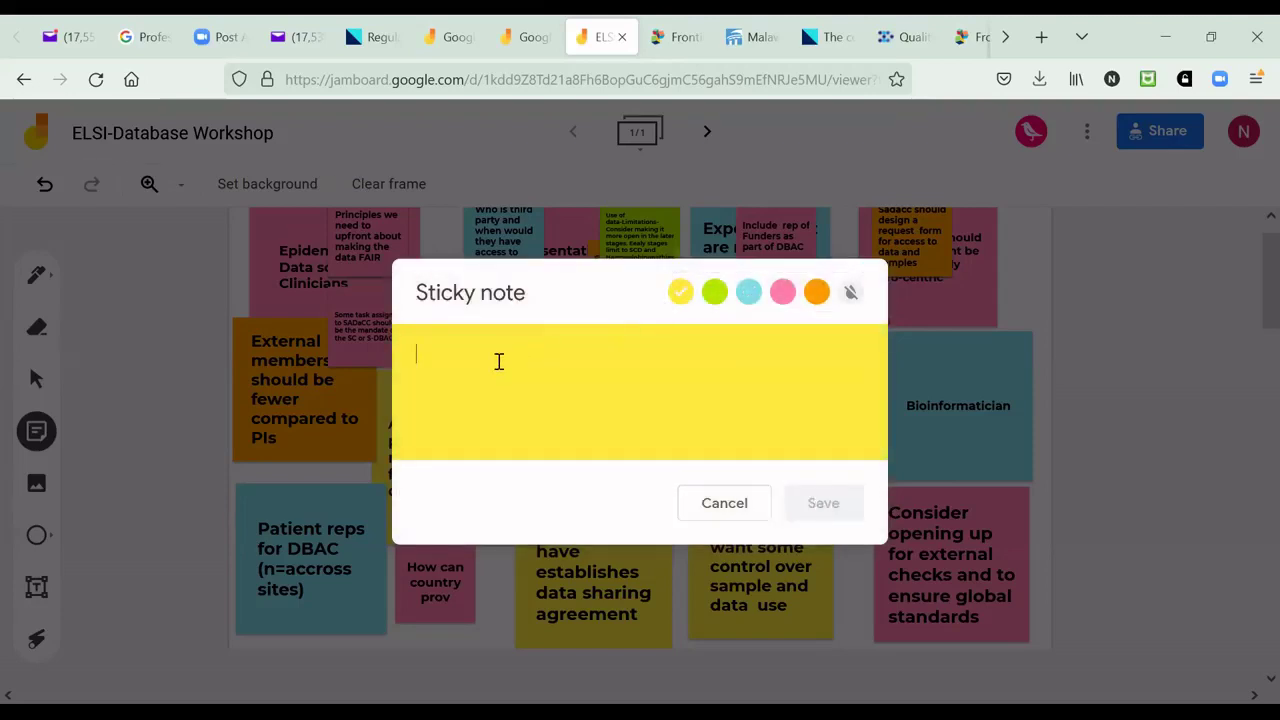
{"action": "type", "text": "Wil"}
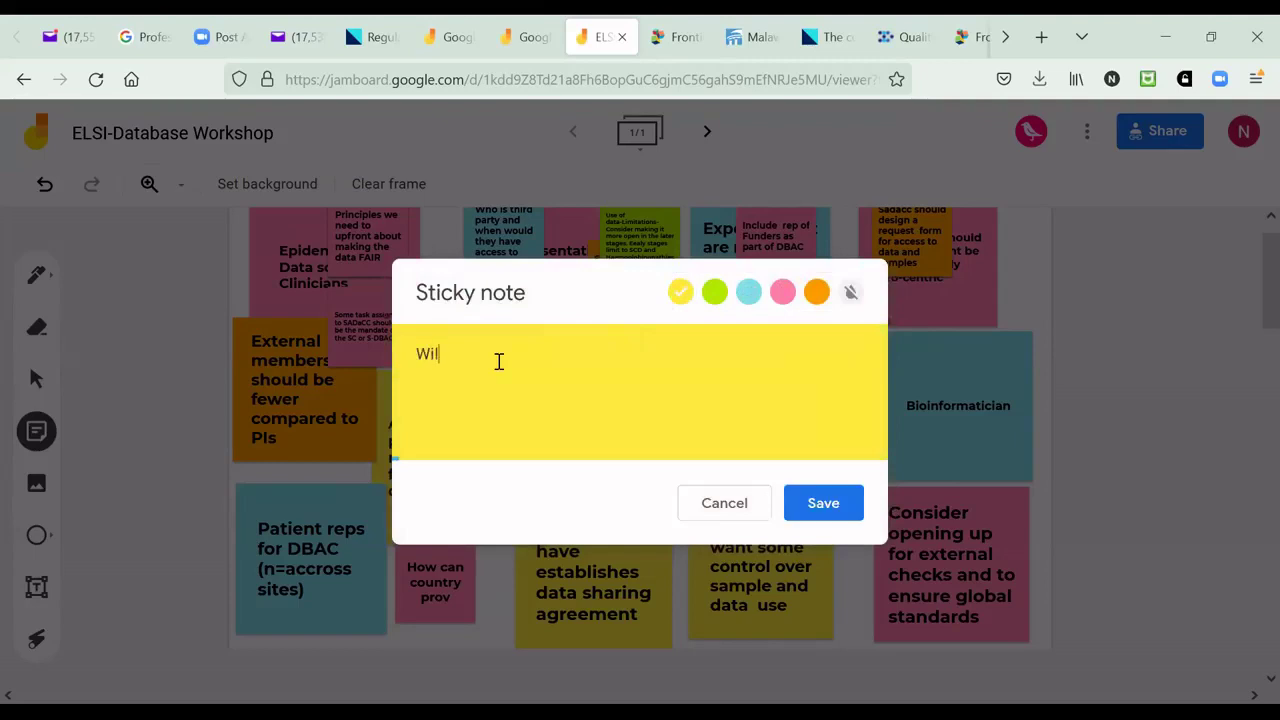
{"action": "type", "text": "l it be possible"}
{"action": "key", "text": "ctrl+a"}
{"action": "key", "text": "BackSpace"}
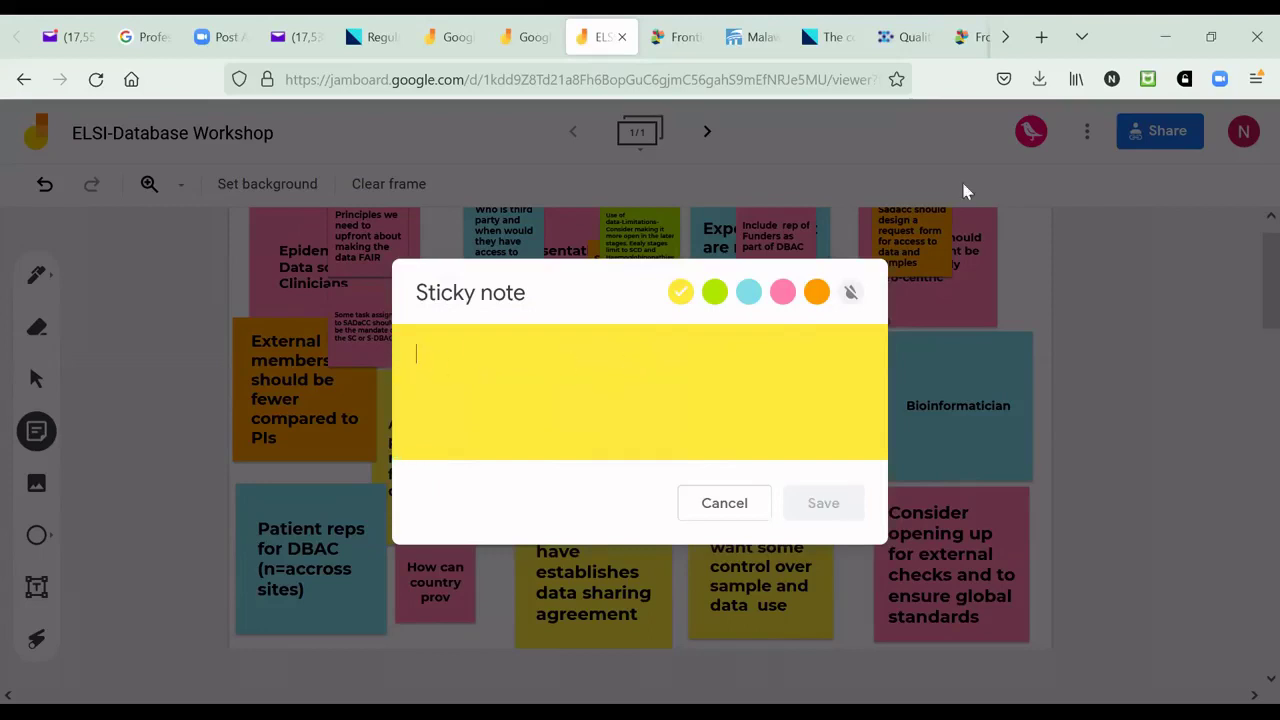
Discard the empty note and move the Data collection, Funders, Benefit sharing and Need to state notes
{"action": "left_click", "coordinate": [726, 512]}
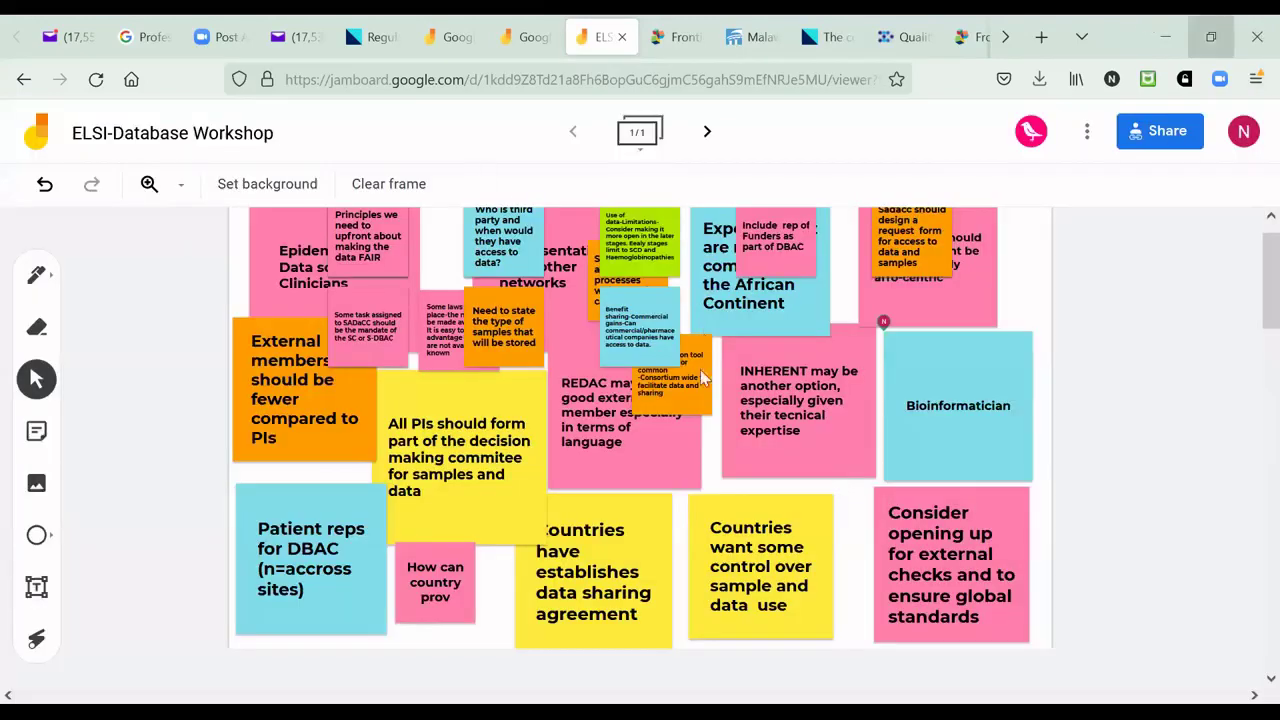
{"action": "left_click_drag", "start_coordinate": [703, 377], "coordinate": [754, 499]}
{"action": "left_click", "coordinate": [778, 252]}
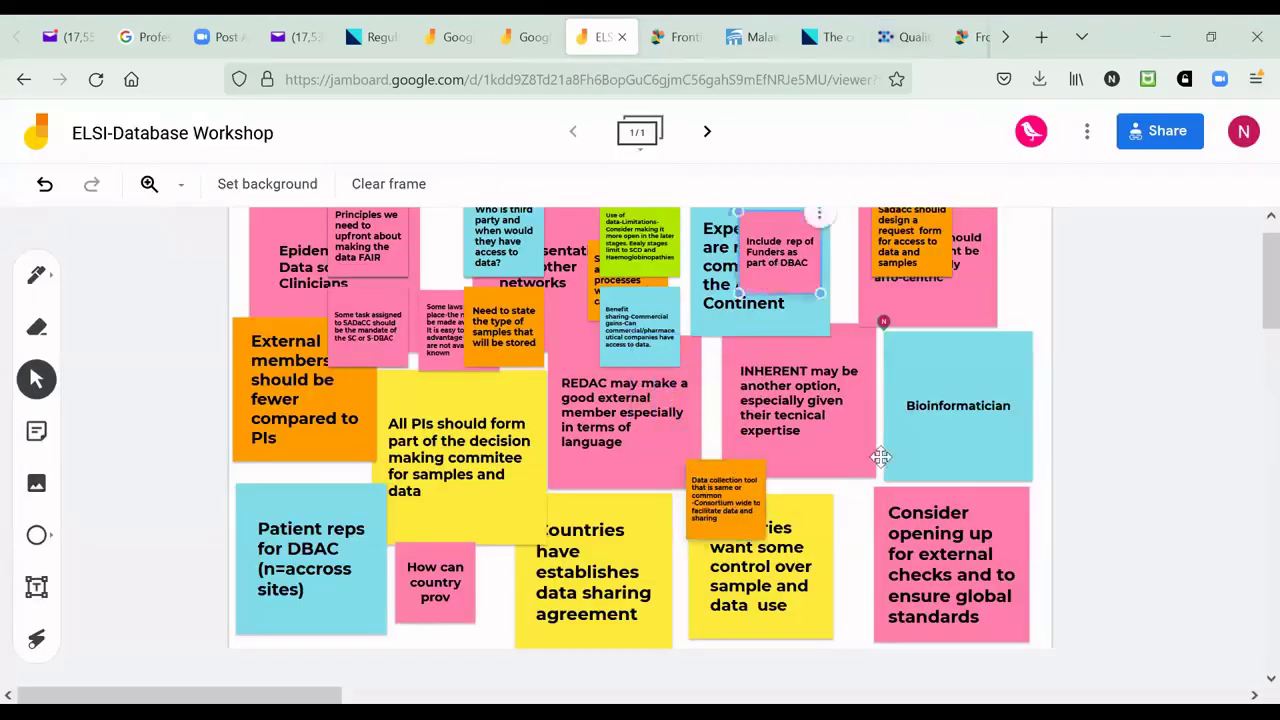
{"action": "left_click_drag", "start_coordinate": [878, 458], "coordinate": [855, 506]}
{"action": "left_click_drag", "start_coordinate": [638, 331], "coordinate": [618, 535]}
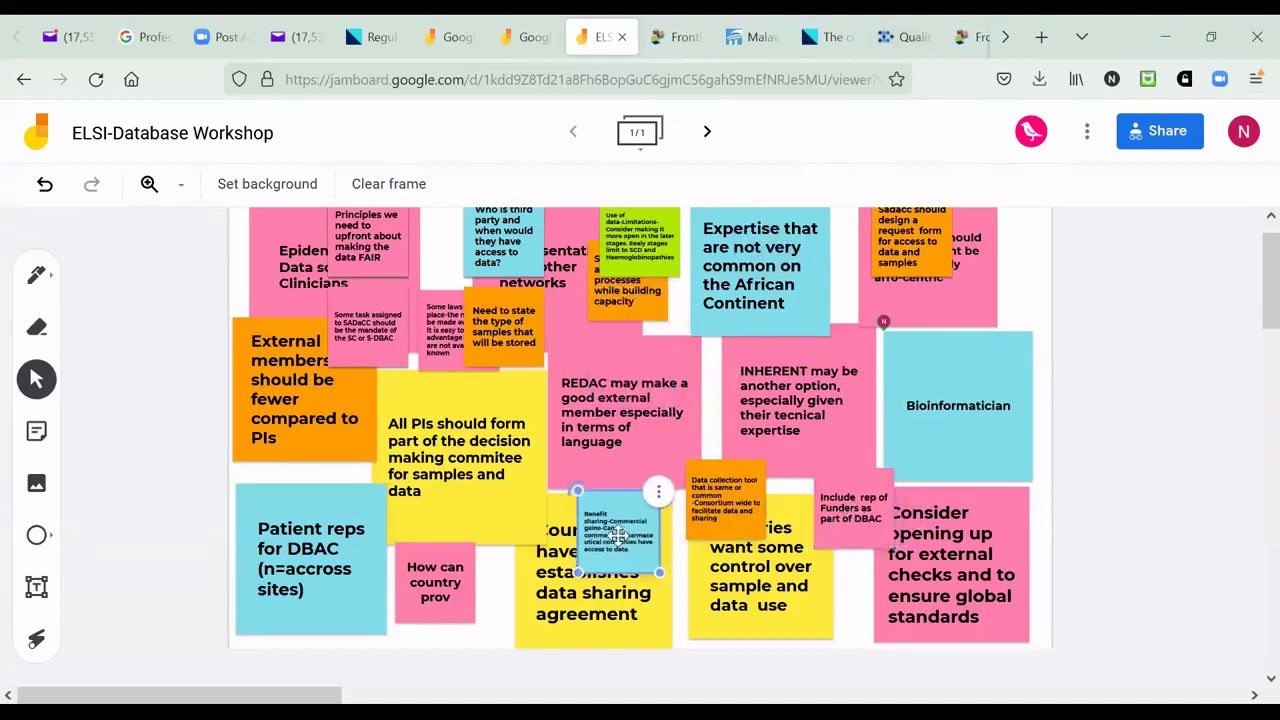
{"action": "left_click_drag", "start_coordinate": [488, 350], "coordinate": [506, 579]}
{"action": "left_click_drag", "start_coordinate": [618, 312], "coordinate": [722, 382]}
Move Screening and approval onto INHERENT, Who is third party onto REDAC, and Principles beside Expertise
{"action": "left_click_drag", "start_coordinate": [638, 245], "coordinate": [658, 290]}
{"action": "left_click_drag", "start_coordinate": [510, 265], "coordinate": [472, 283]}
{"action": "left_click", "coordinate": [395, 265]}
{"action": "left_click_drag", "start_coordinate": [843, 480], "coordinate": [848, 330]}
{"action": "left_click_drag", "start_coordinate": [445, 262], "coordinate": [508, 384]}
{"action": "left_click", "coordinate": [1118, 361]}
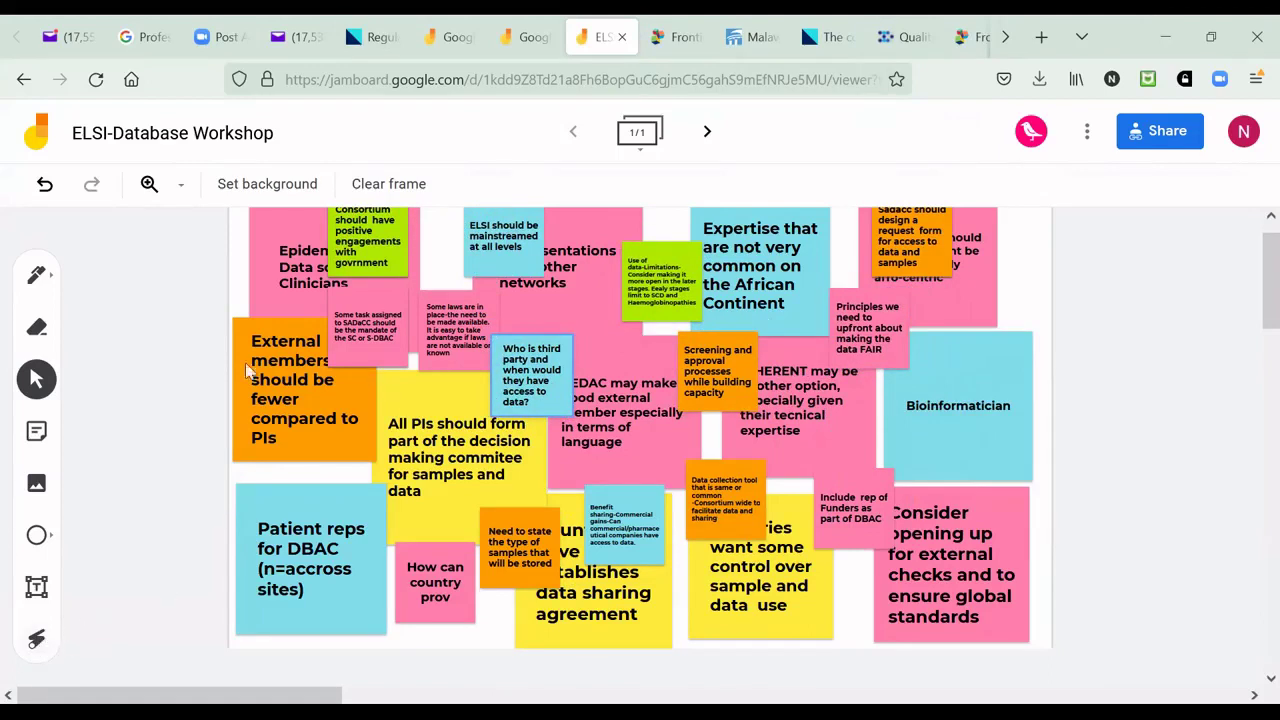
Tilt the External members, All PIs and data sharing agreement notes clockwise
{"action": "left_click", "coordinate": [275, 402]}
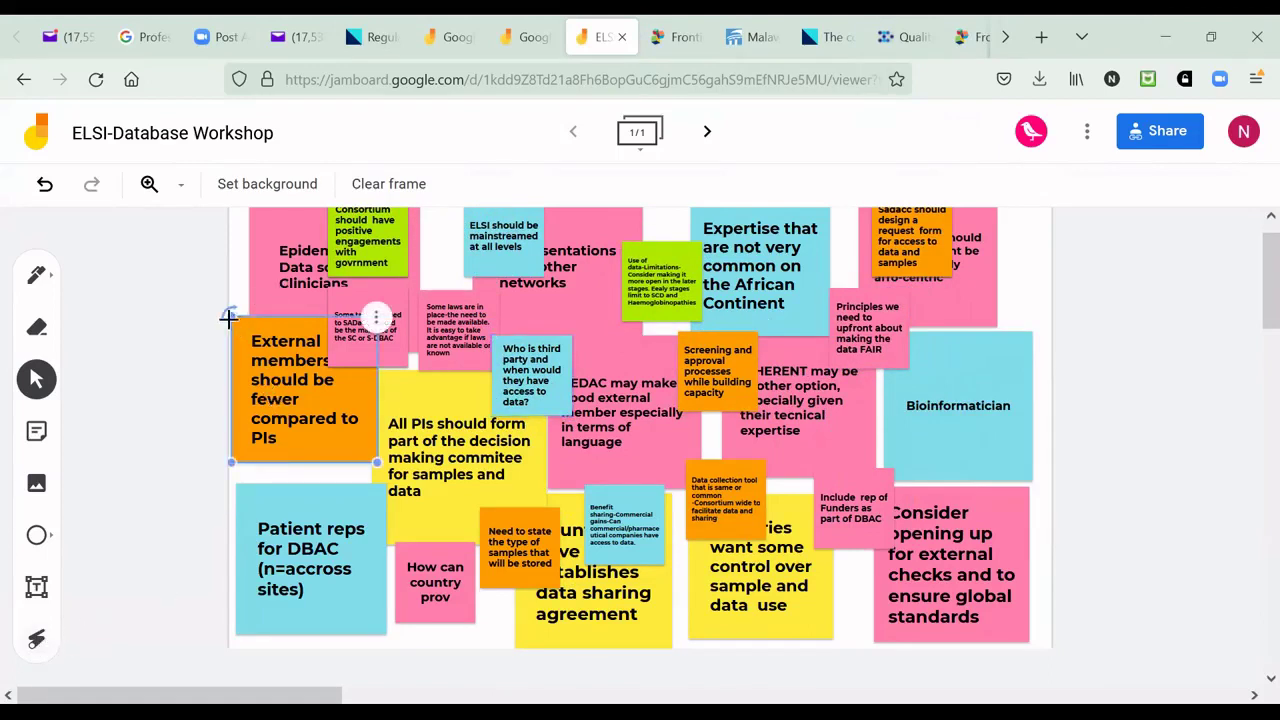
{"action": "left_click_drag", "start_coordinate": [230, 318], "coordinate": [208, 362]}
{"action": "left_click_drag", "start_coordinate": [314, 392], "coordinate": [320, 425]}
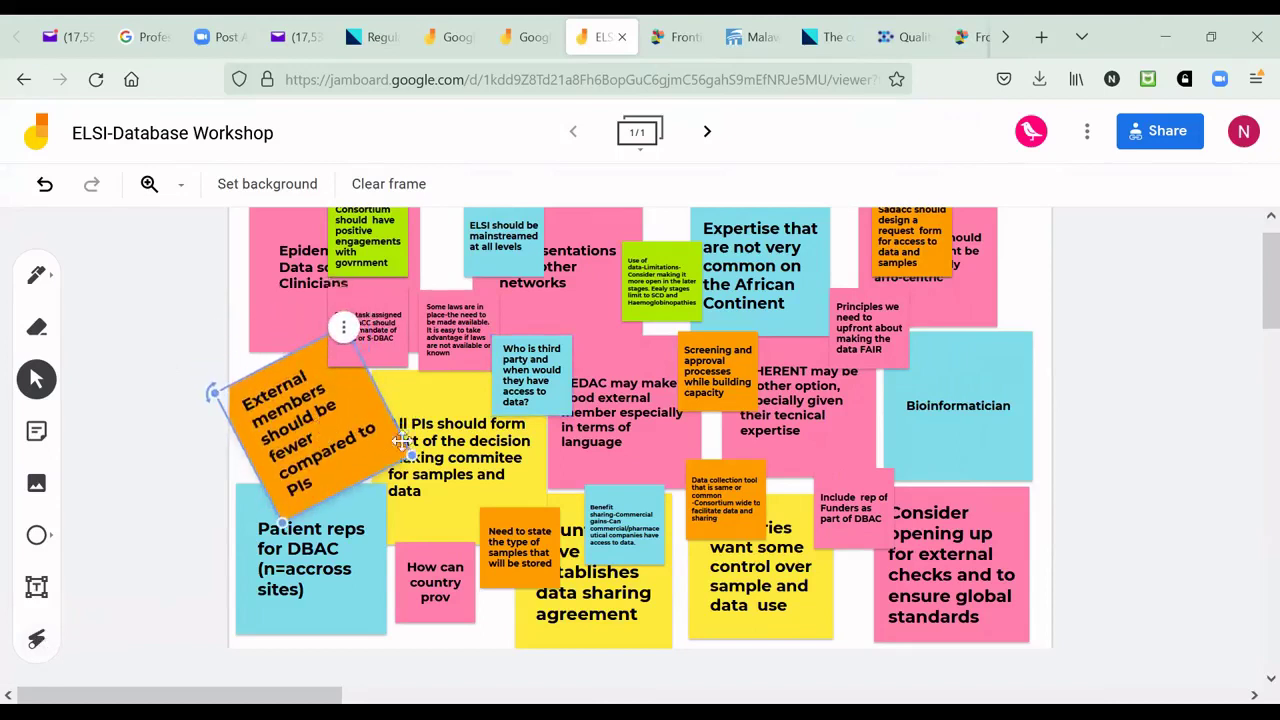
{"action": "left_click", "coordinate": [418, 410]}
{"action": "left_click_drag", "start_coordinate": [370, 370], "coordinate": [422, 388]}
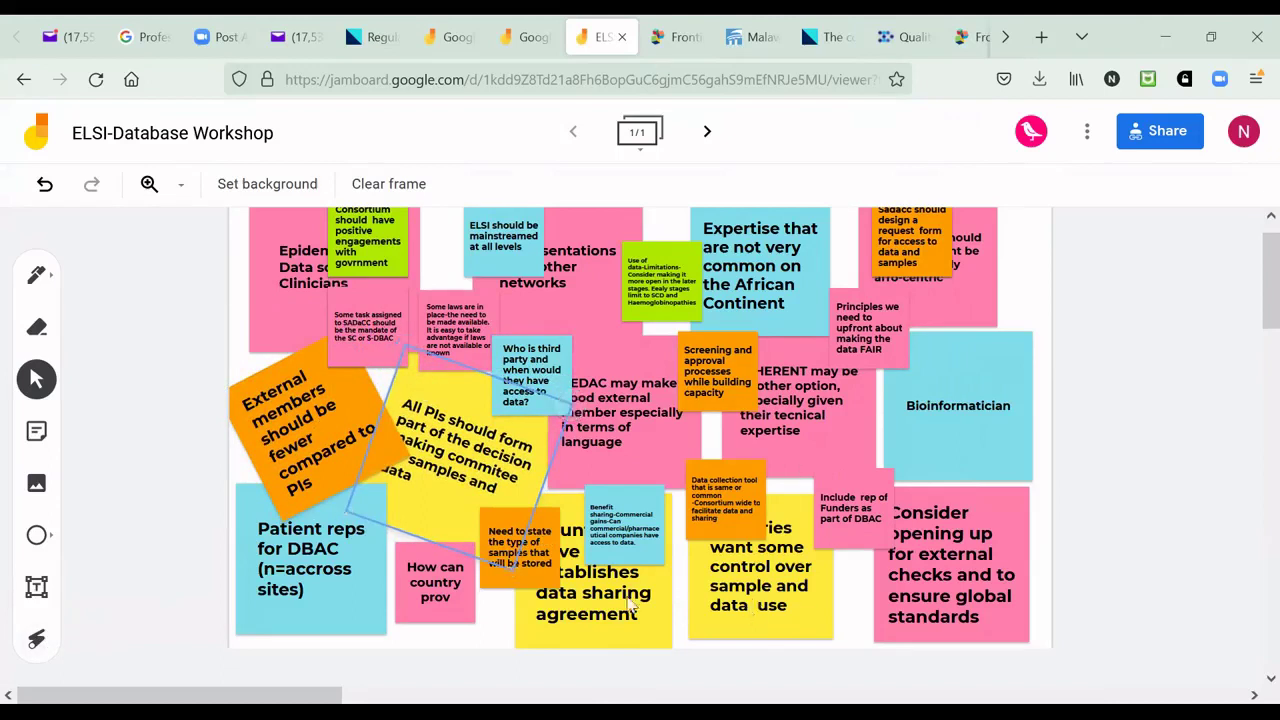
{"action": "left_click_drag", "start_coordinate": [588, 597], "coordinate": [606, 595]}
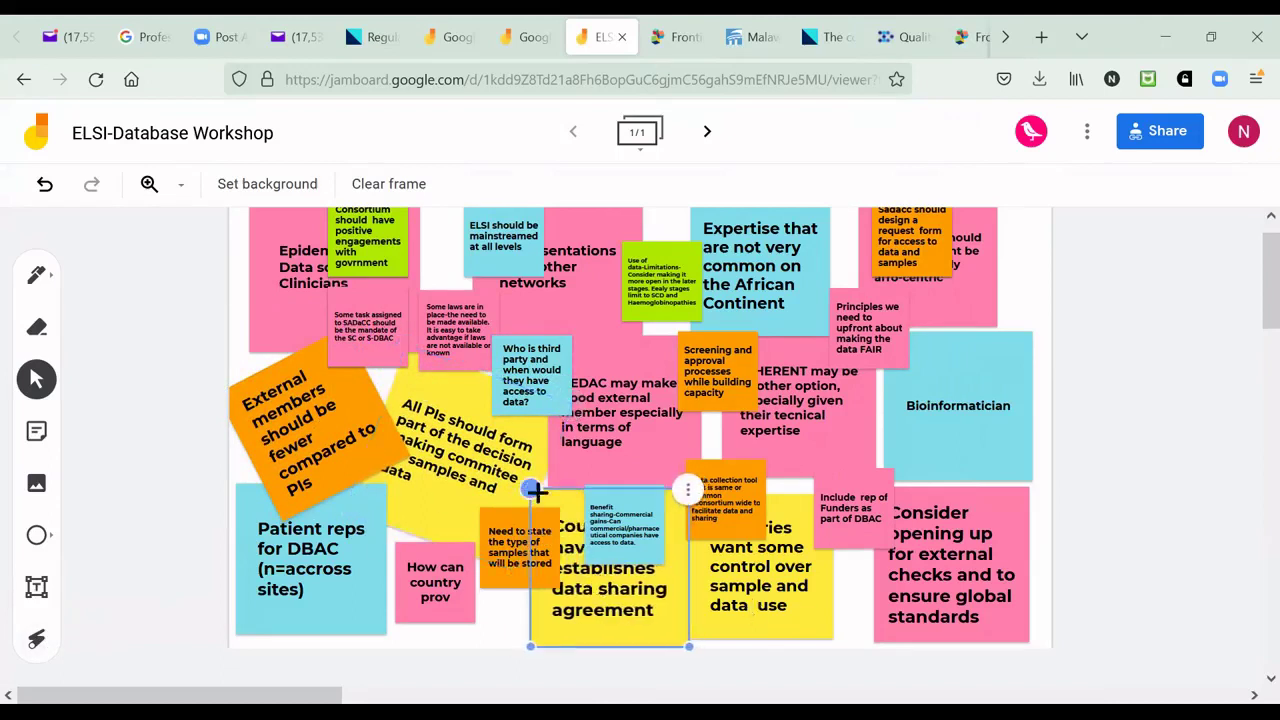
{"action": "left_click_drag", "start_coordinate": [530, 490], "coordinate": [583, 522]}
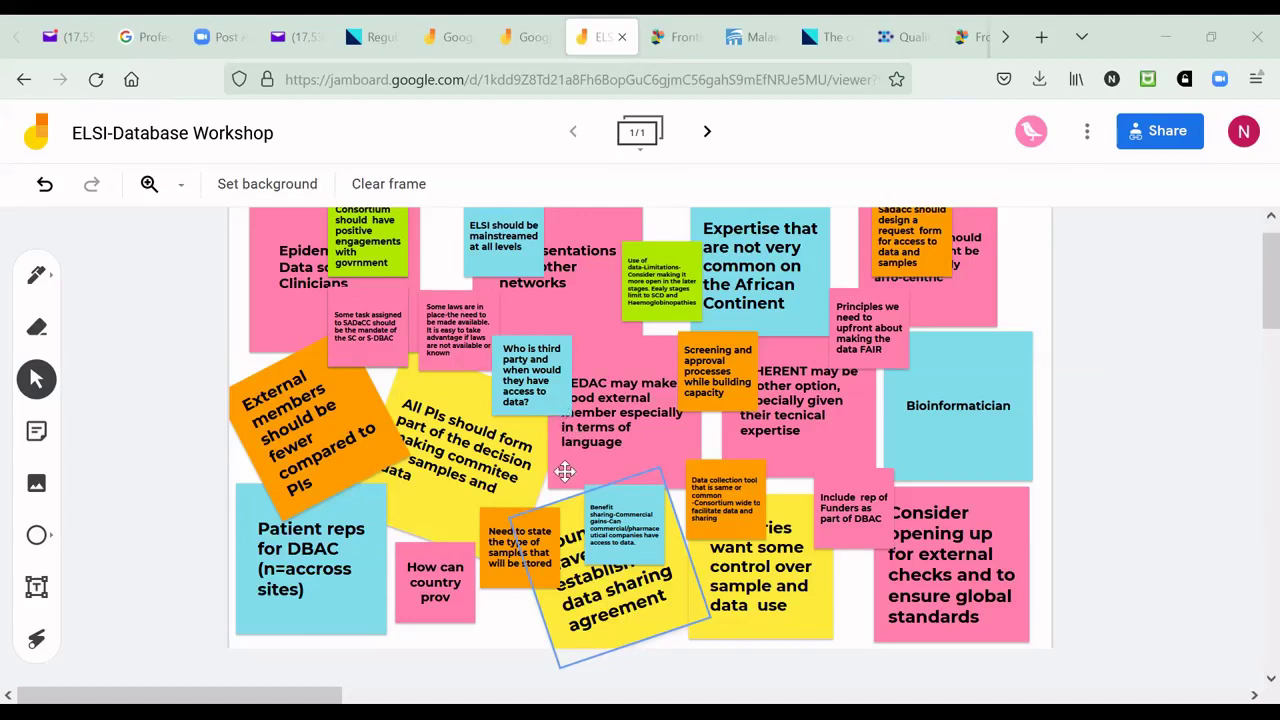
Reposition the Who is third party, ELSI and Principles notes, then show the Bioinformatician note's options
{"action": "left_click_drag", "start_coordinate": [547, 396], "coordinate": [566, 454]}
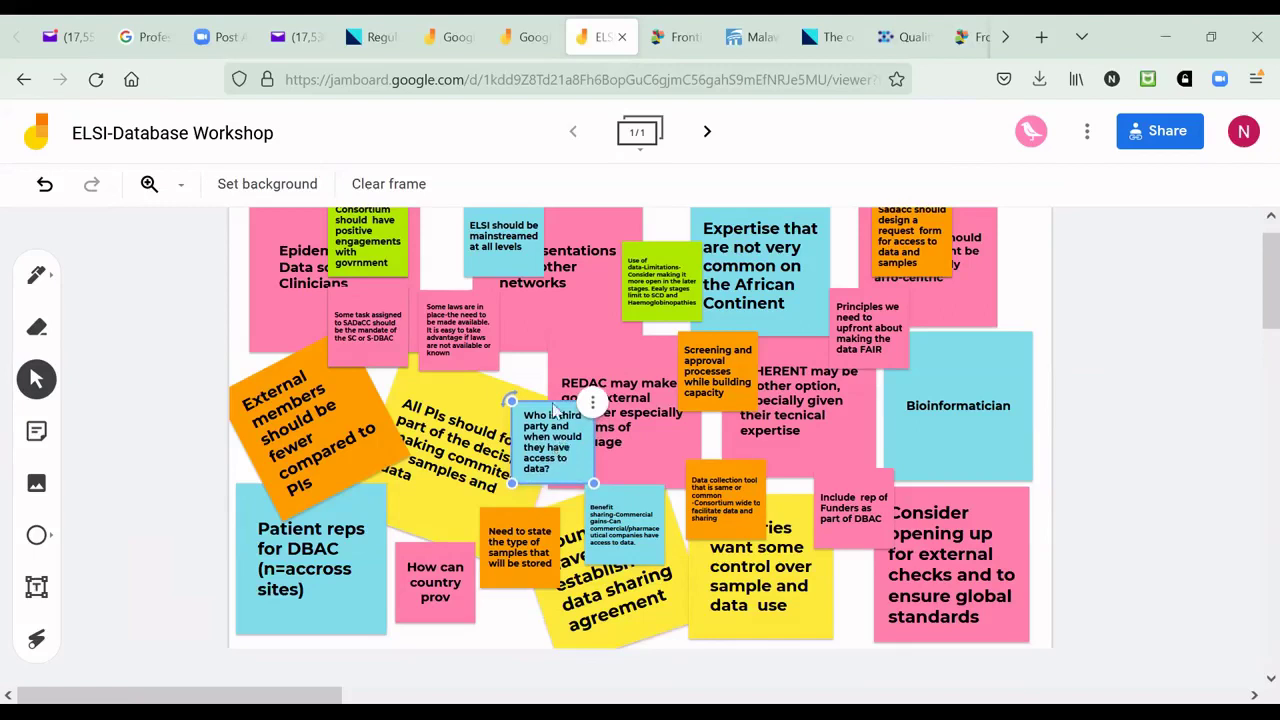
{"action": "left_click_drag", "start_coordinate": [496, 261], "coordinate": [464, 280]}
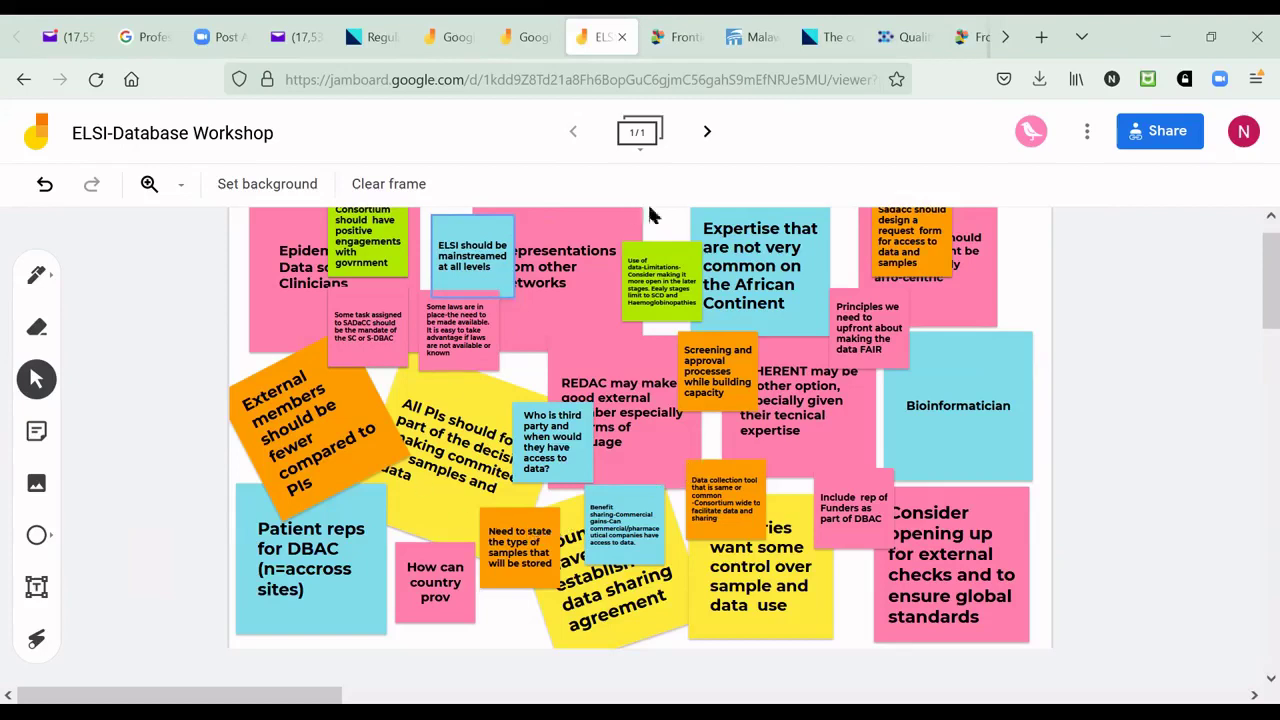
{"action": "left_click_drag", "start_coordinate": [875, 340], "coordinate": [1023, 357]}
{"action": "left_click", "coordinate": [889, 363]}
{"action": "left_click", "coordinate": [1027, 327]}
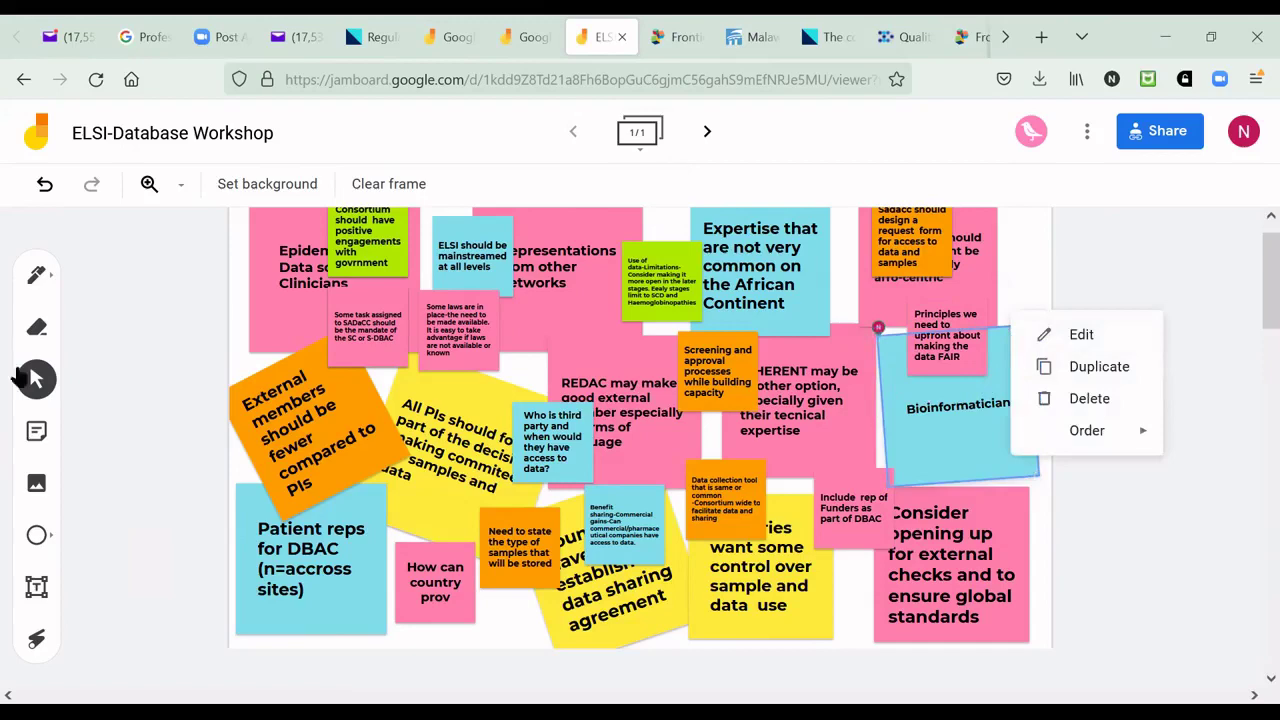
Begin a yellow note reading 'Protecting communities is key and mecanisms for benefit sharing'
{"action": "left_click", "coordinate": [37, 437]}
{"action": "left_click", "coordinate": [37, 437]}
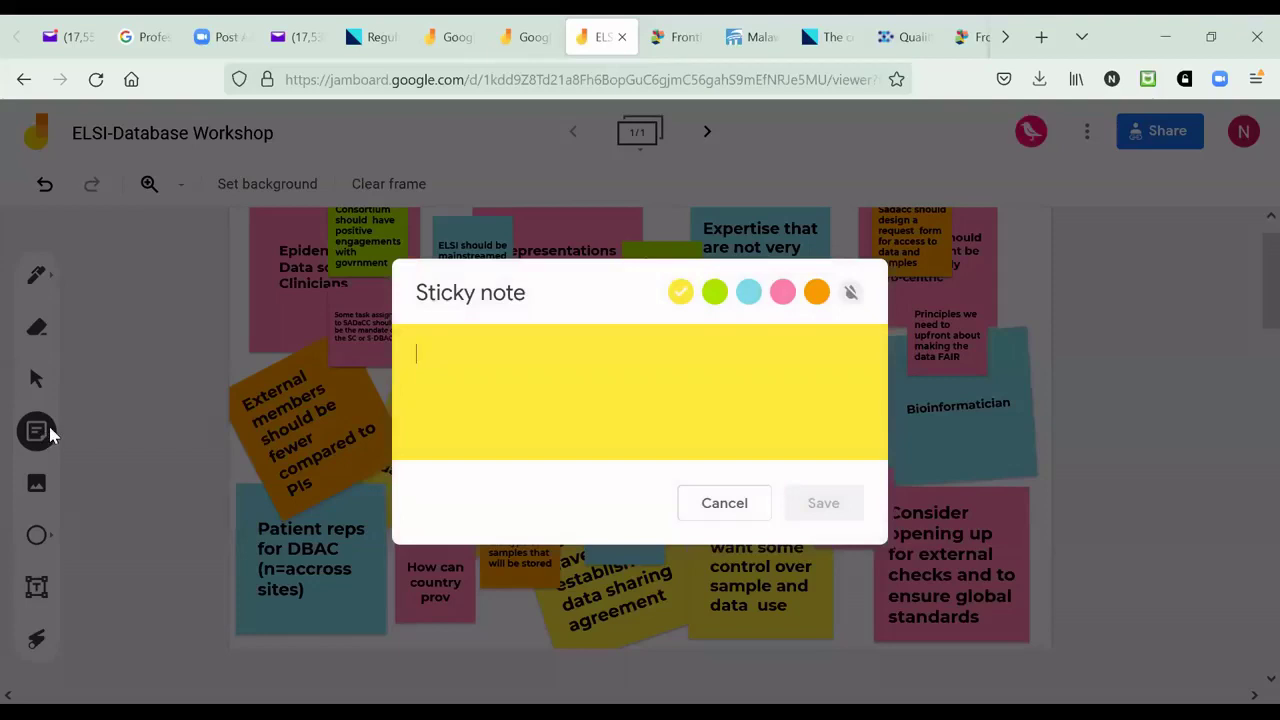
{"action": "type", "text": "Protect"}
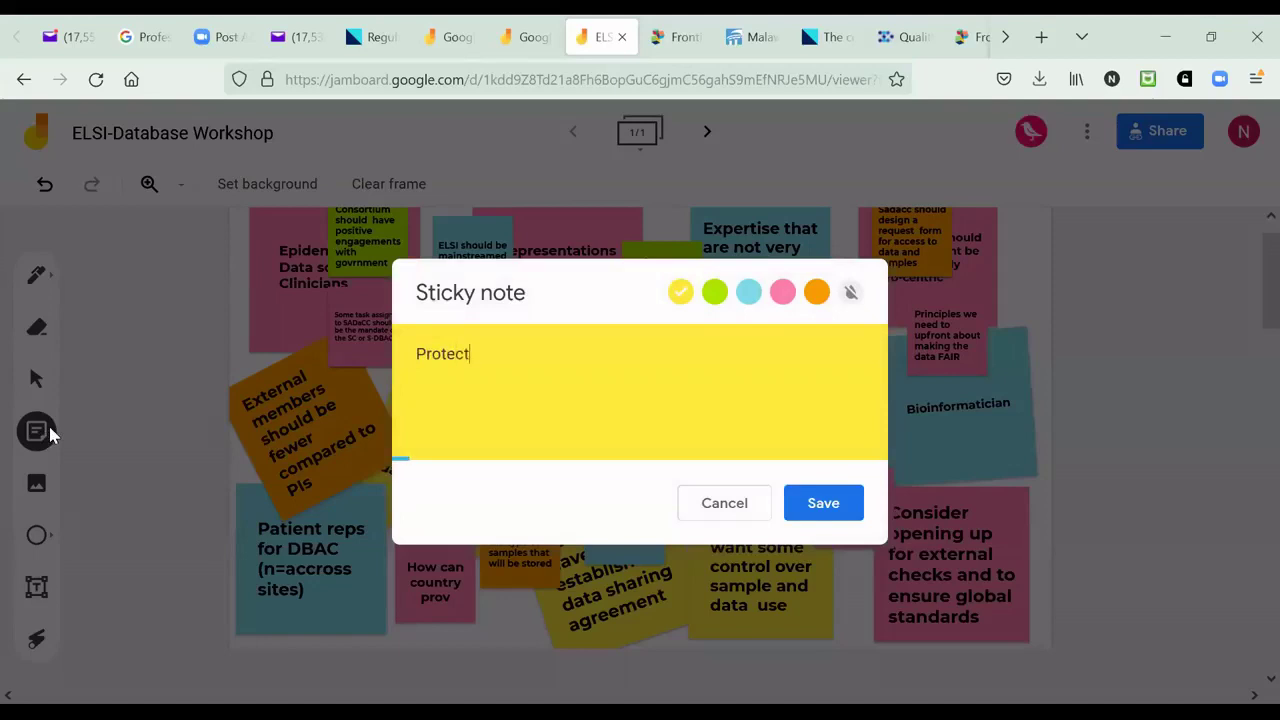
{"action": "type", "text": "ing cmmunitie"}
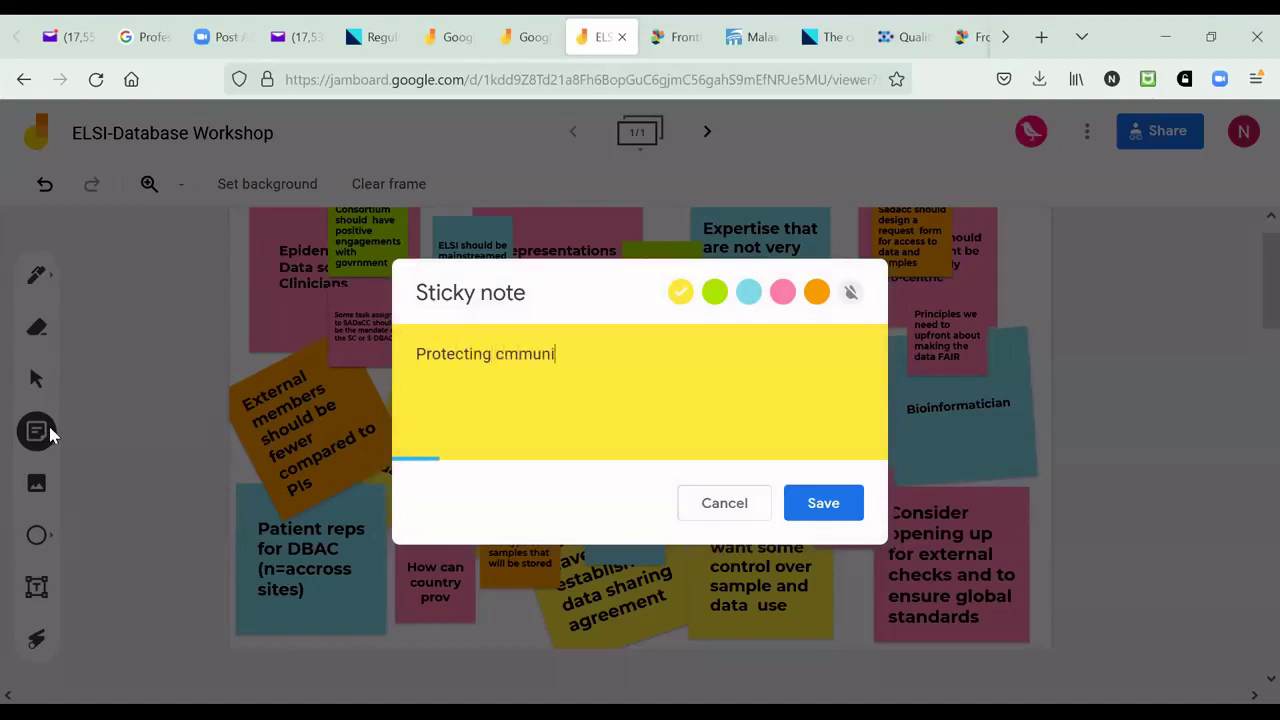
{"action": "key", "text": "BackSpace"}
{"action": "key", "text": "BackSpace"}
{"action": "key", "text": "BackSpace"}
{"action": "key", "text": "BackSpace"}
{"action": "key", "text": "BackSpace"}
{"action": "key", "text": "BackSpace"}
{"action": "key", "text": "BackSpace"}
{"action": "key", "text": "BackSpace"}
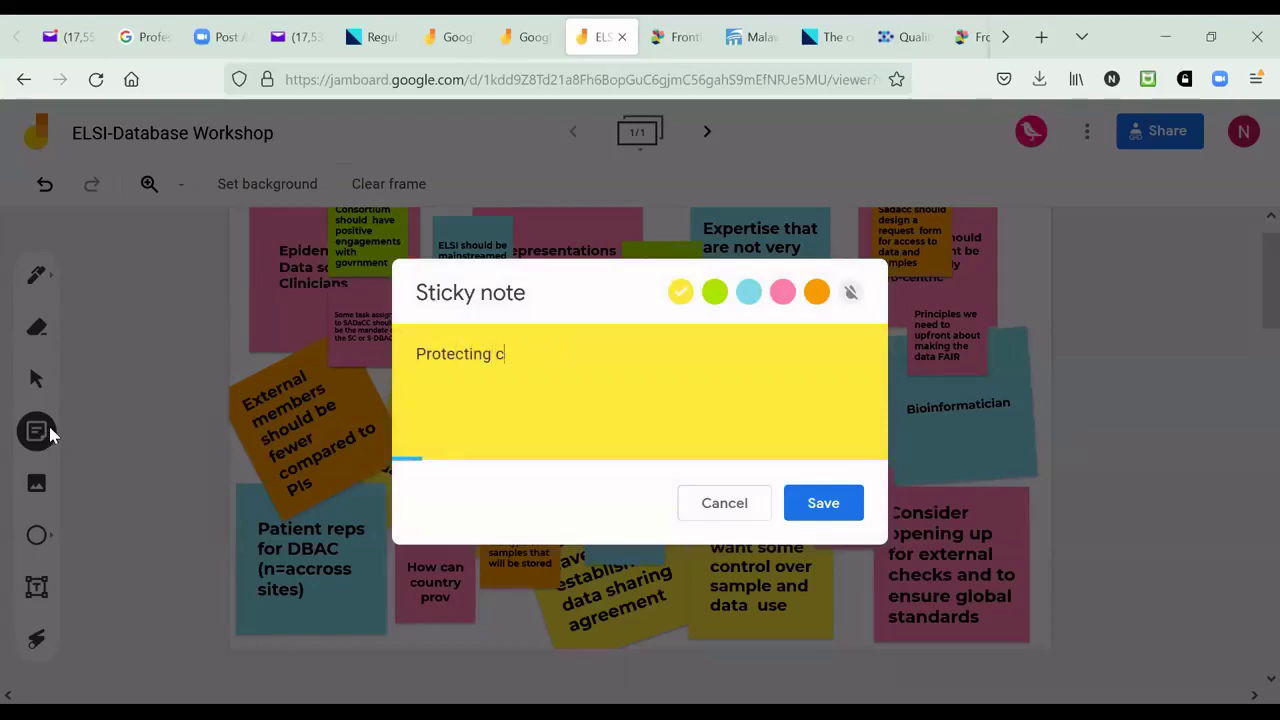
{"action": "type", "text": "ommunities i"}
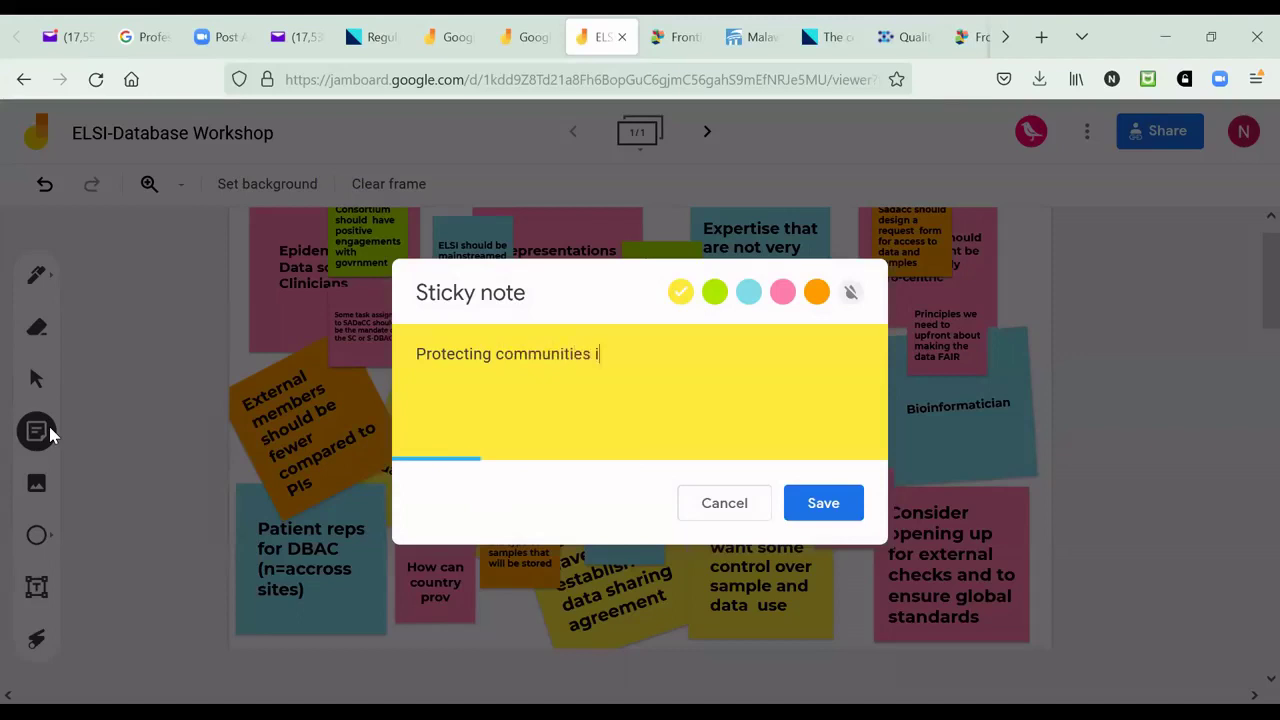
{"action": "type", "text": "s key and this"}
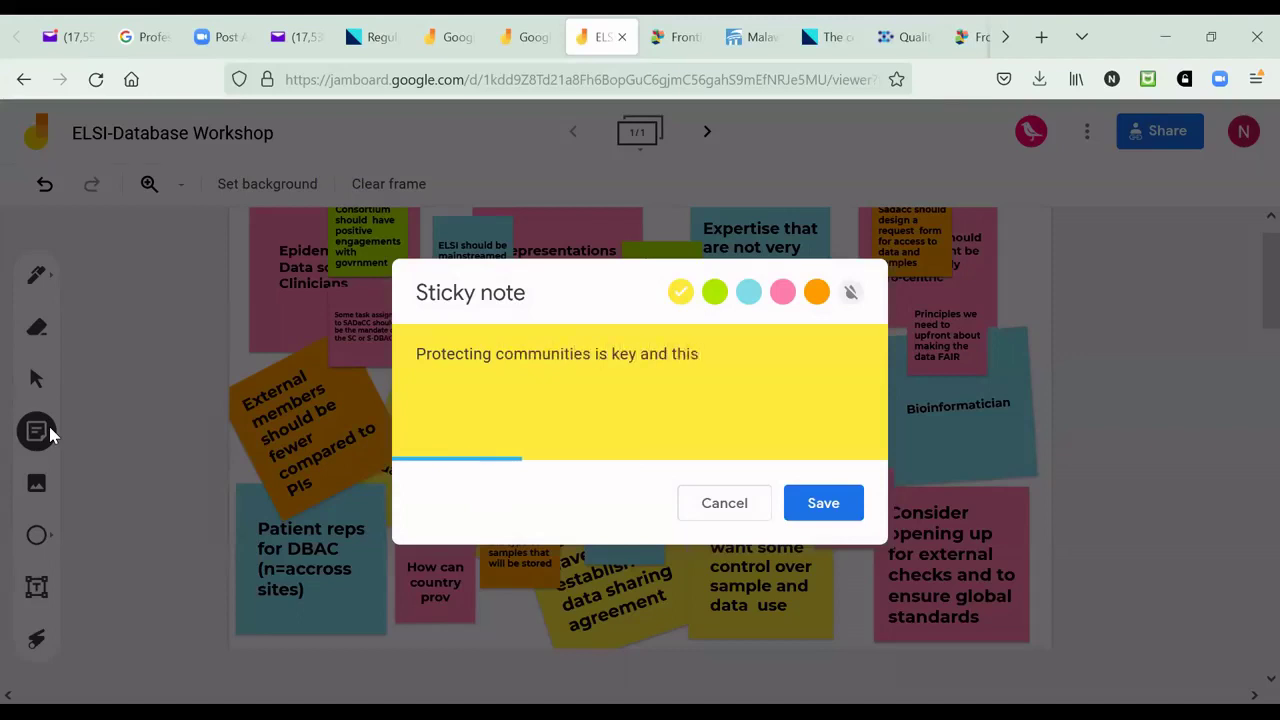
{"action": "type", "text": " shoul"}
{"action": "key", "text": "BackSpace"}
{"action": "key", "text": "BackSpace"}
{"action": "key", "text": "BackSpace"}
{"action": "key", "text": "BackSpace"}
{"action": "key", "text": "BackSpace"}
{"action": "key", "text": "BackSpace"}
{"action": "key", "text": "BackSpace"}
{"action": "key", "text": "BackSpace"}
{"action": "key", "text": "BackSpace"}
{"action": "key", "text": "BackSpace"}
{"action": "type", "text": "mecanisms for benefit sharing"}
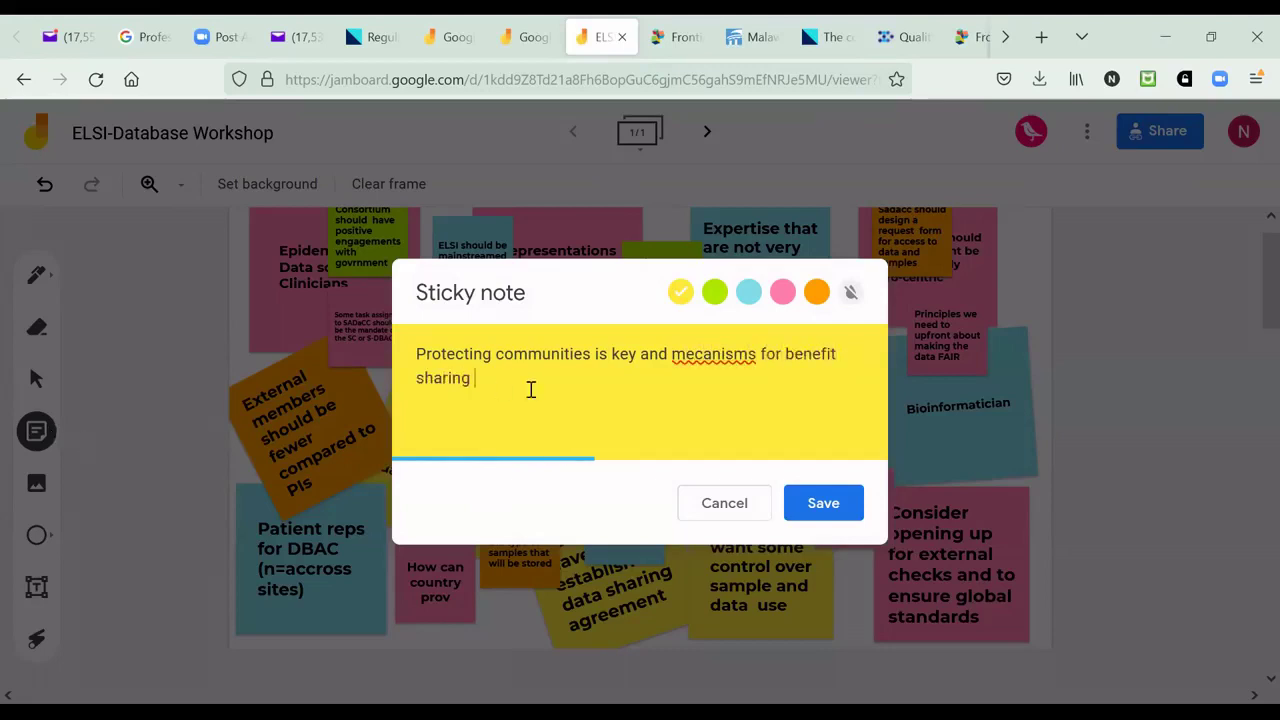
Correct 'mechanisms', finish with 'should be clearly specified', and post the note
{"action": "left_click", "coordinate": [703, 353]}
{"action": "type", "text": "h"}
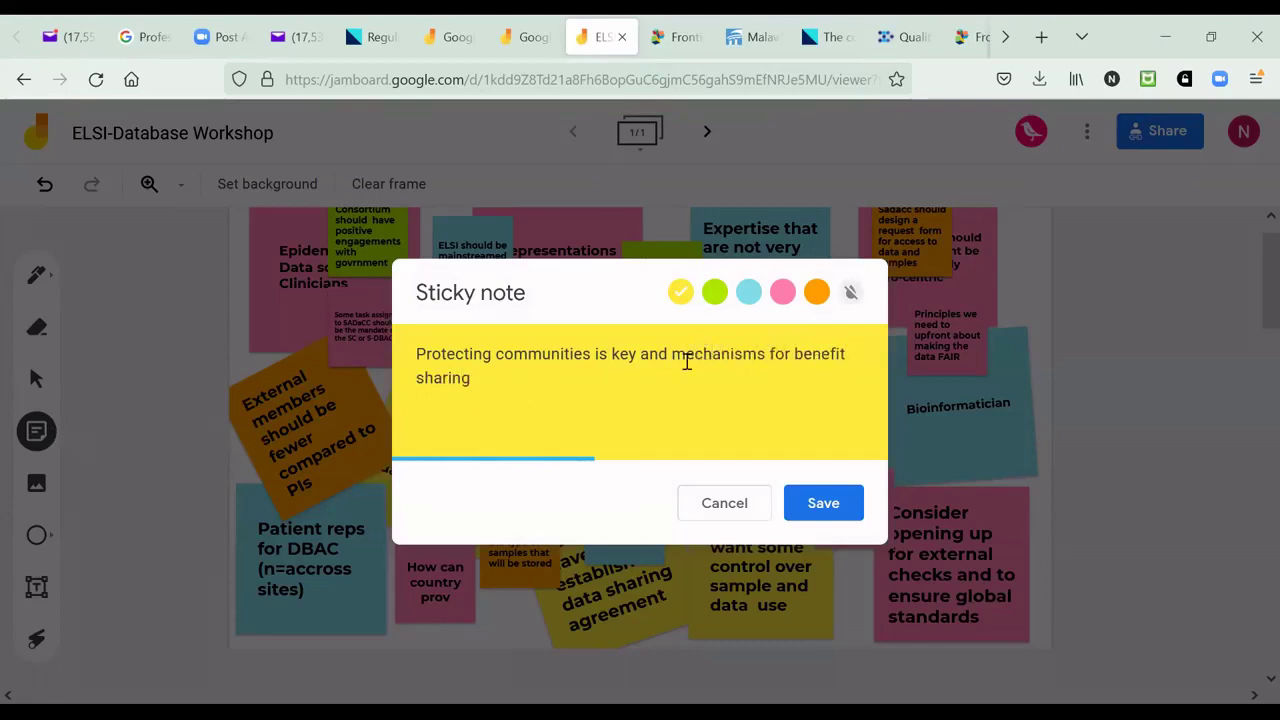
{"action": "left_click", "coordinate": [493, 380]}
{"action": "type", "text": "should be clearly speficied"}
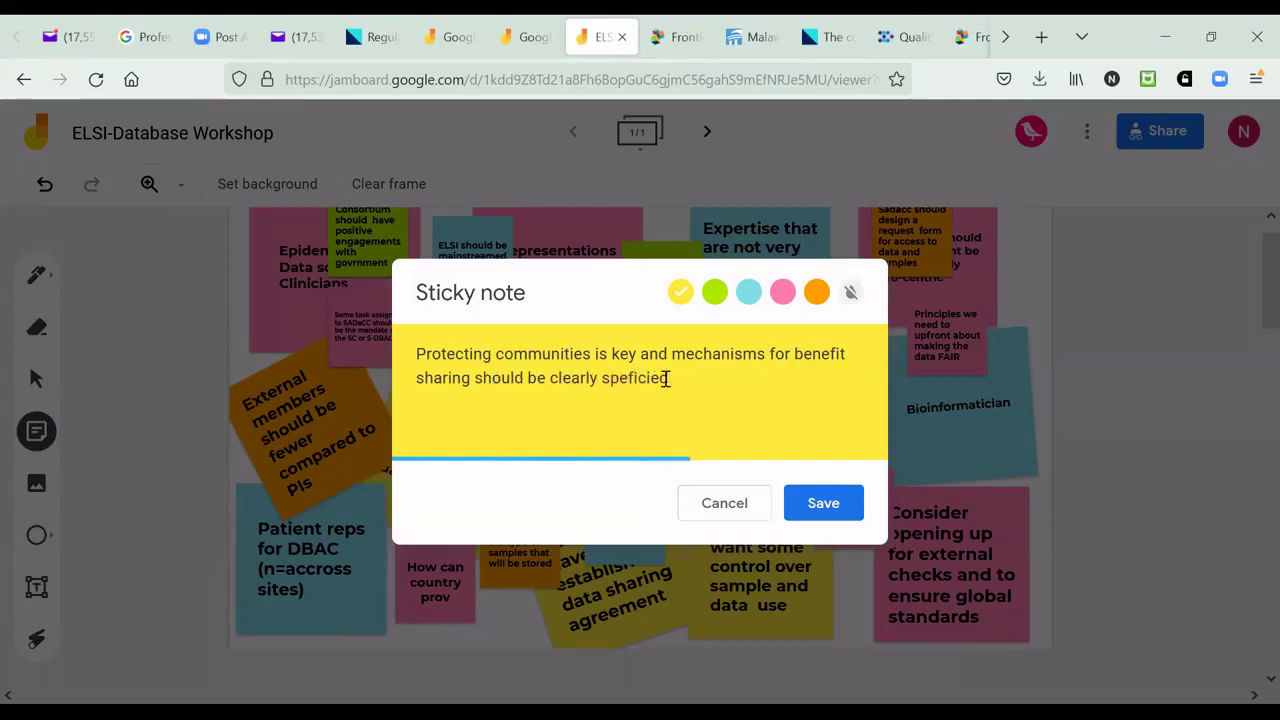
{"action": "left_click_drag", "start_coordinate": [668, 378], "coordinate": [630, 378]}
{"action": "key", "text": "BackSpace"}
{"action": "type", "text": "cified"}
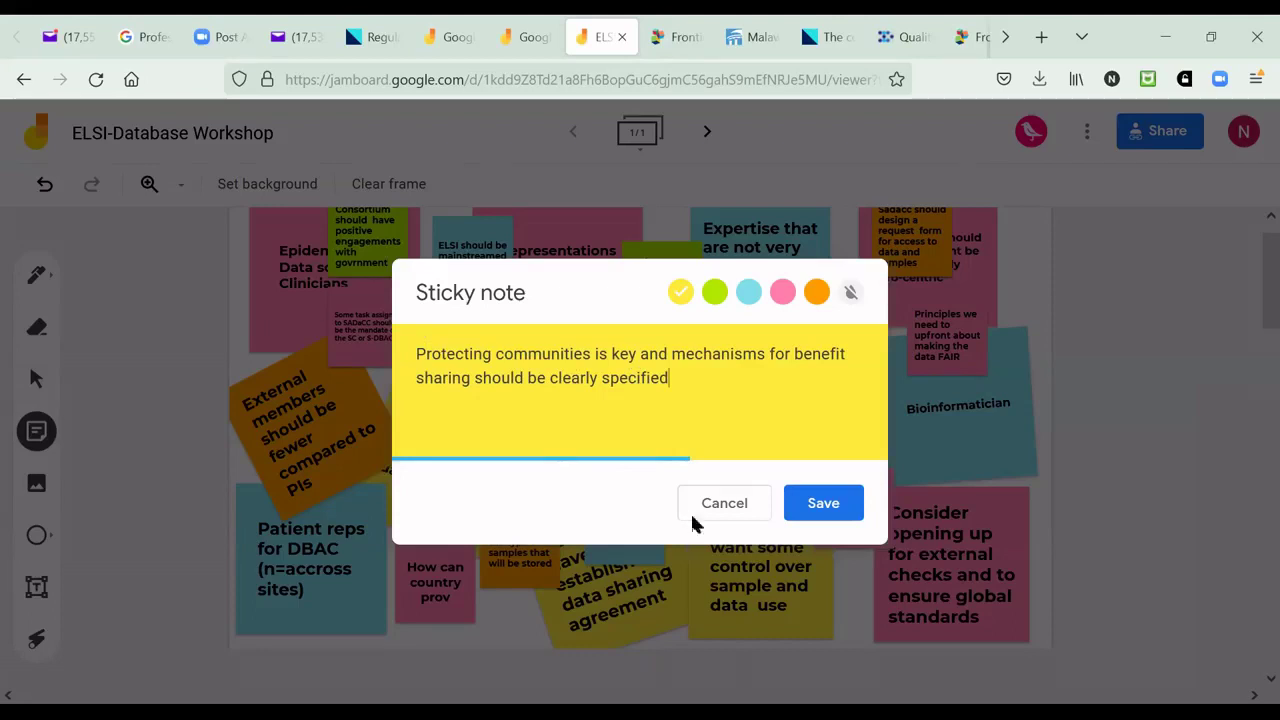
{"action": "left_click", "coordinate": [820, 505]}
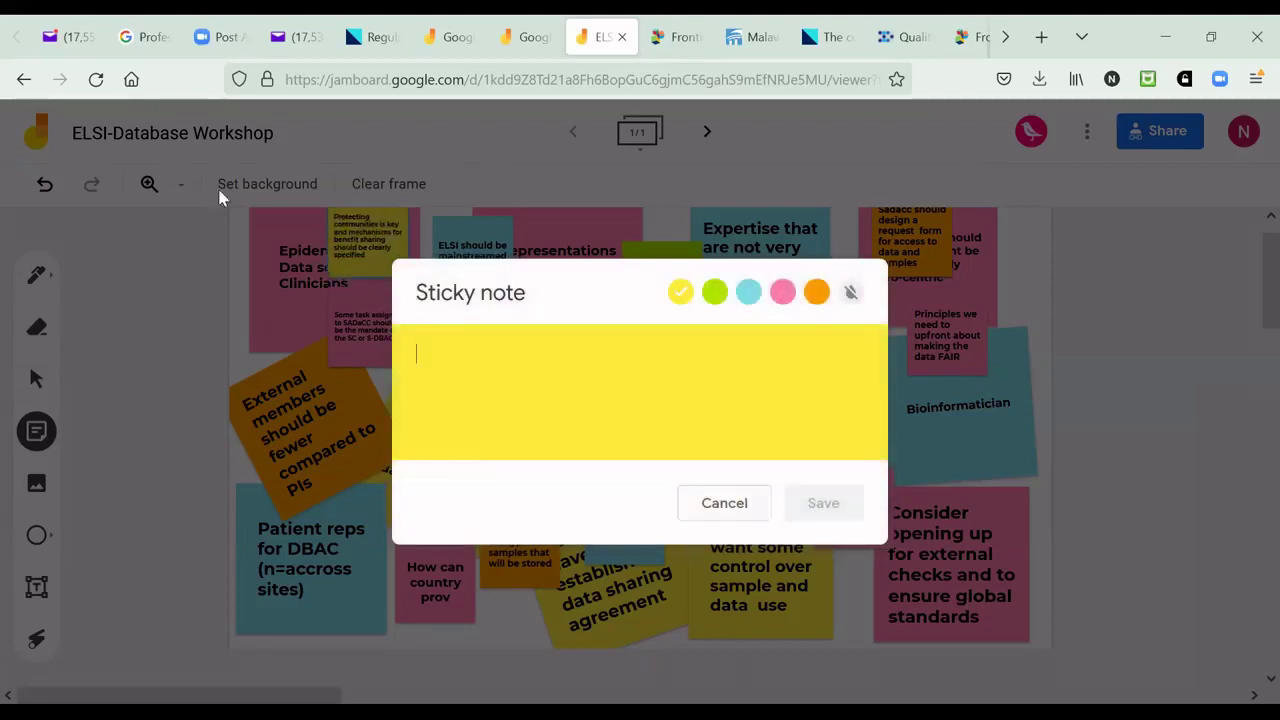
Post a blue note: 'Should be open to pharm and other commercial companies as long as it benefits communities'
{"action": "left_click", "coordinate": [748, 291]}
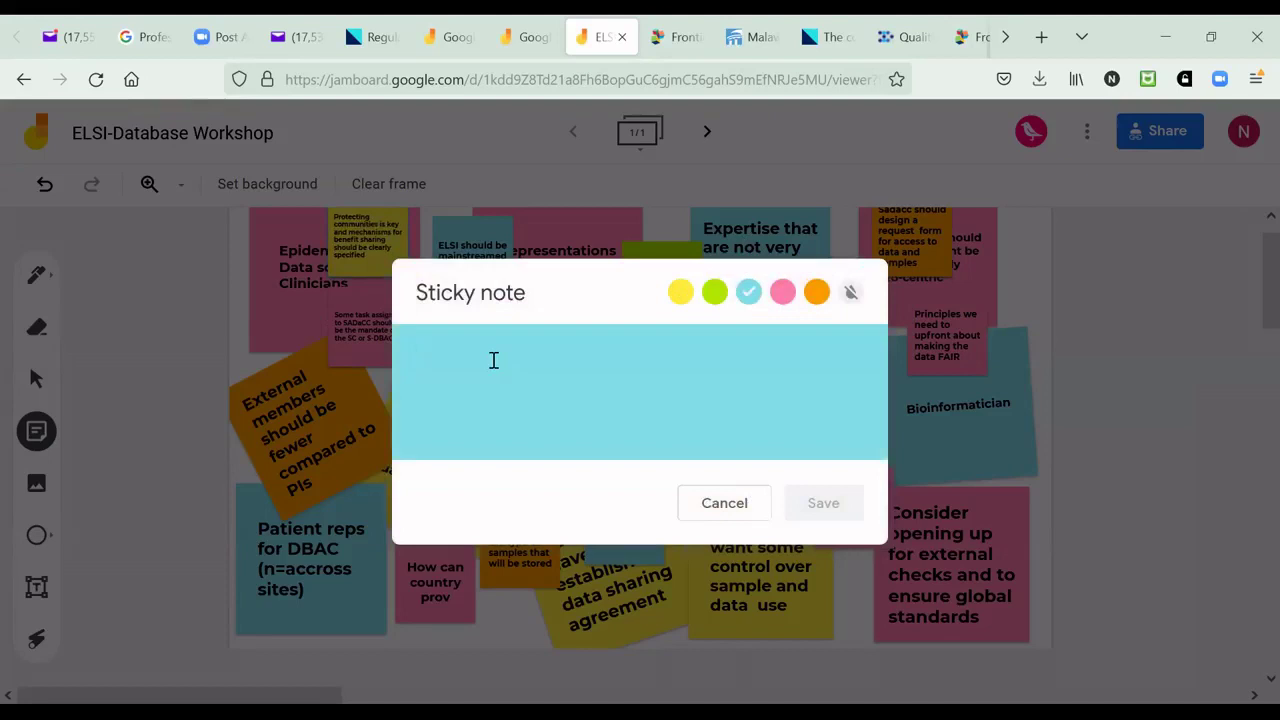
{"action": "type", "text": "Shu"}
{"action": "key", "text": "BackSpace"}
{"action": "type", "text": "u"}
{"action": "key", "text": "BackSpace"}
{"action": "type", "text": "ould be"}
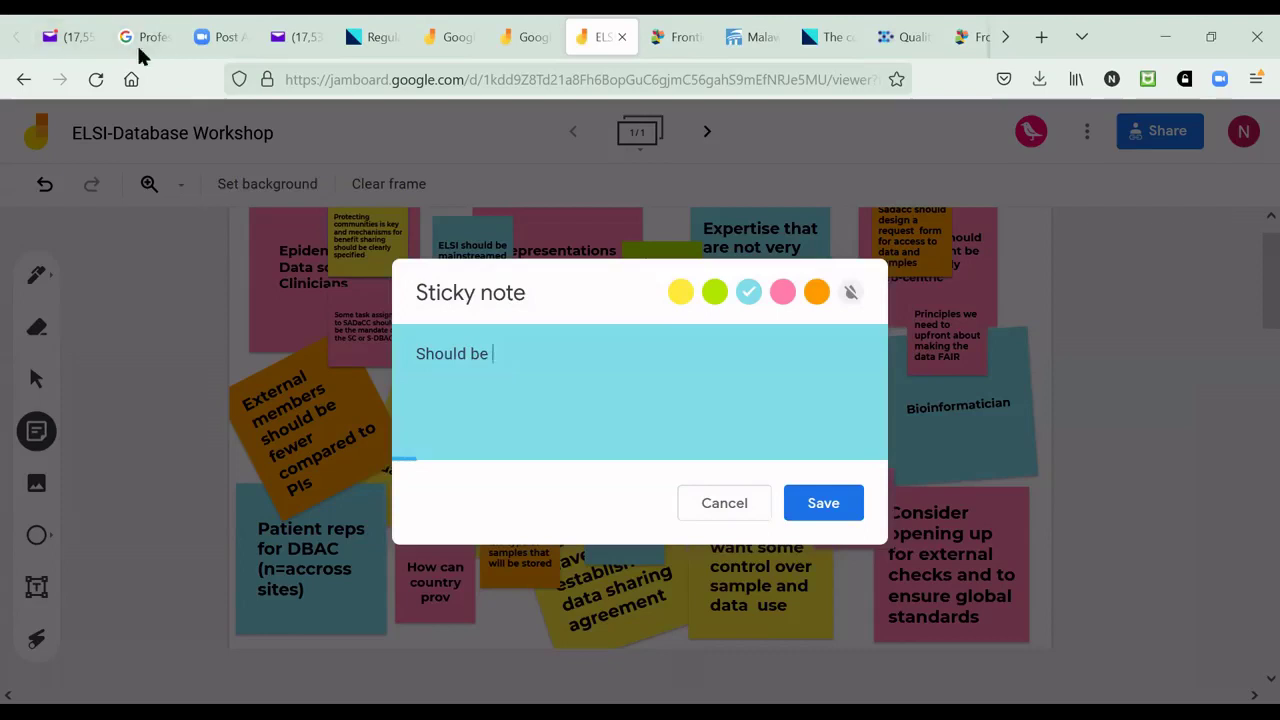
{"action": "type", "text": " open to pharm and other commercial companies as long as it benefits communities"}
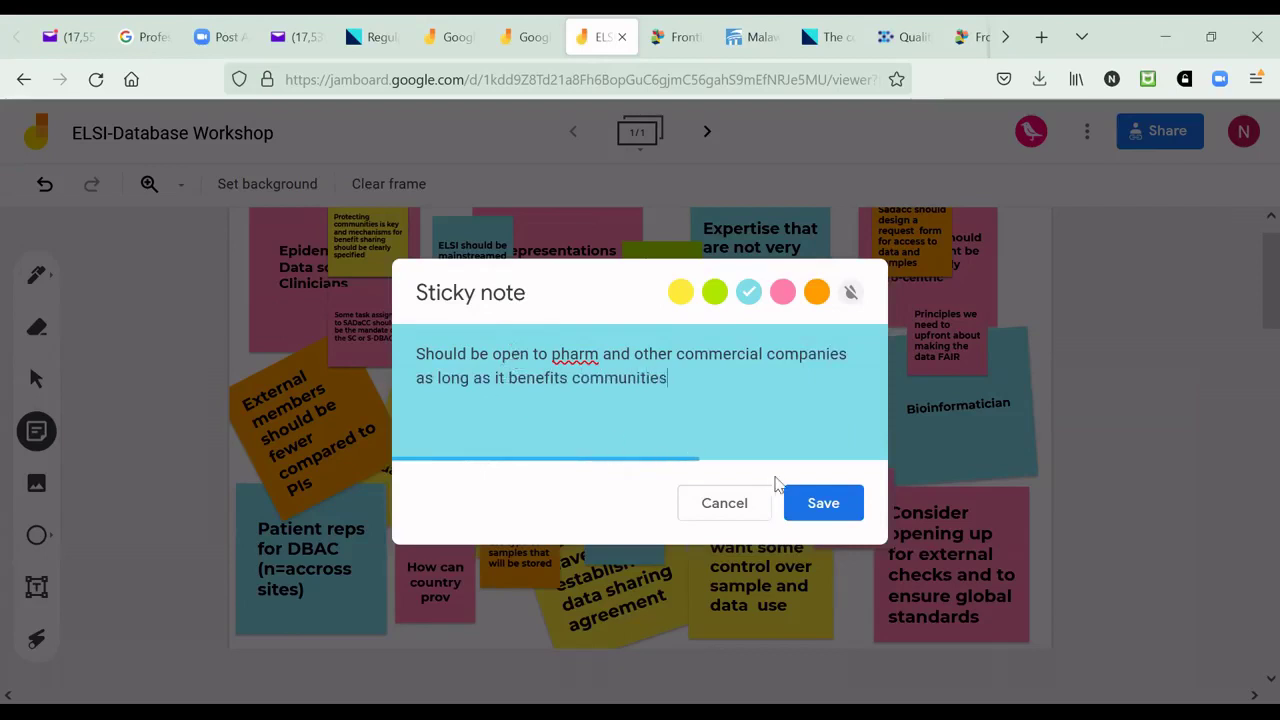
{"action": "left_click", "coordinate": [817, 503]}
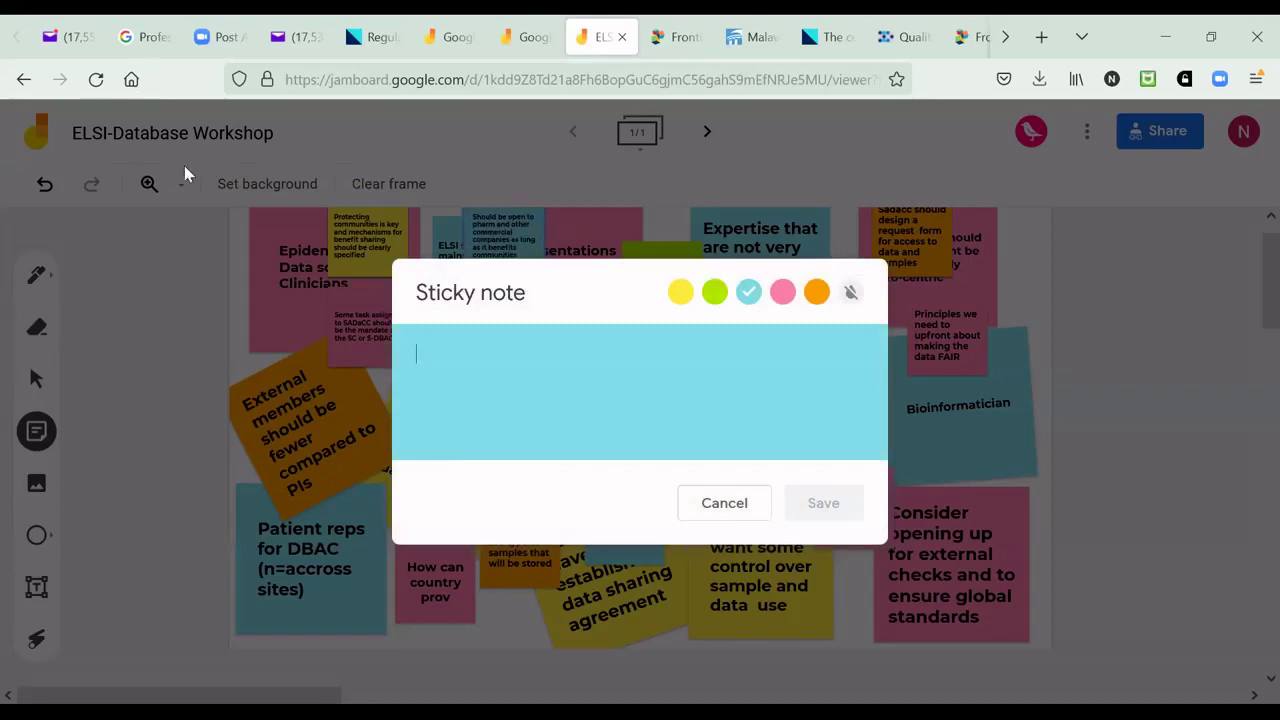
Save a blue note reading 'Need for broad engagements with national governments. Capacity is important'
{"action": "type", "text": "Need for b"}
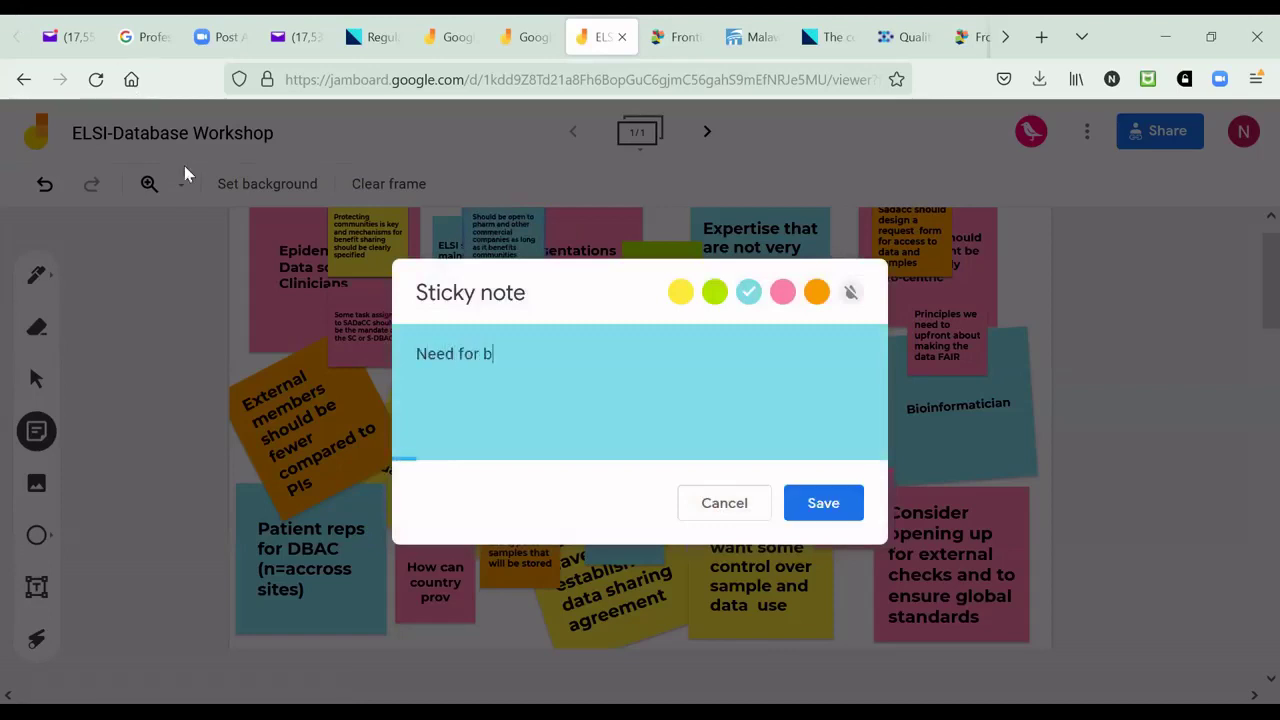
{"action": "type", "text": "road engagem"}
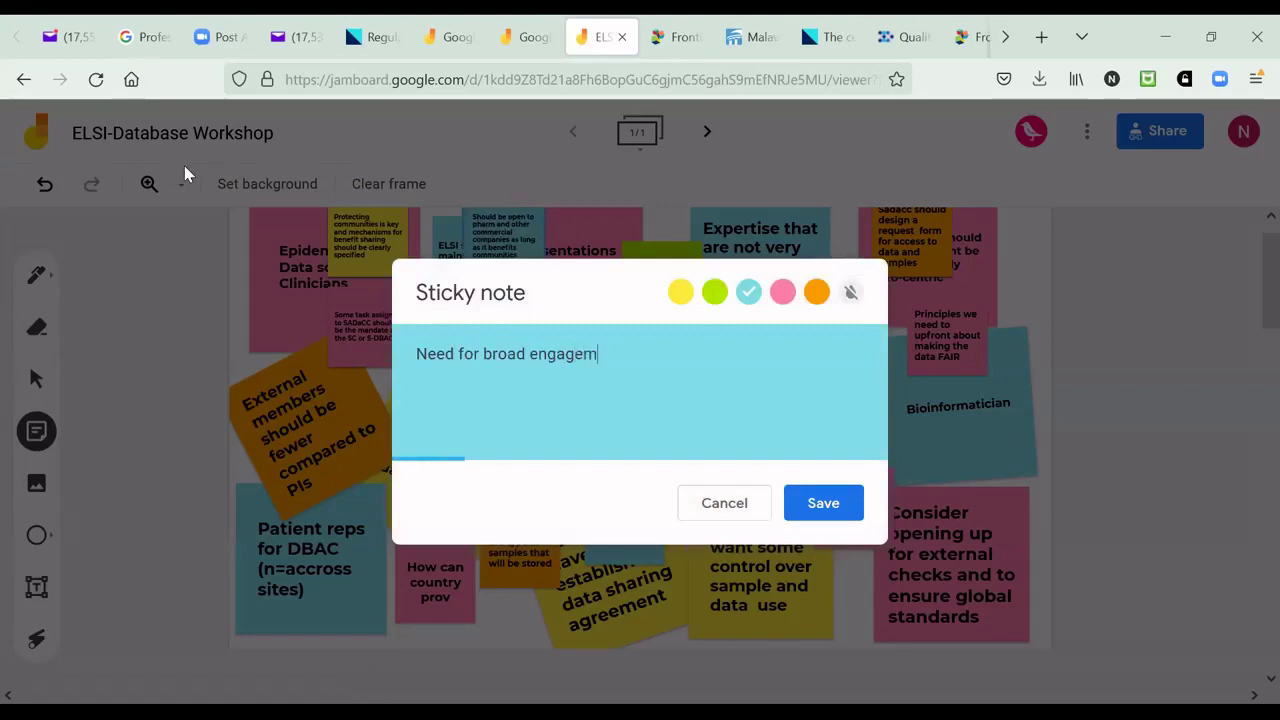
{"action": "type", "text": "ents with national "}
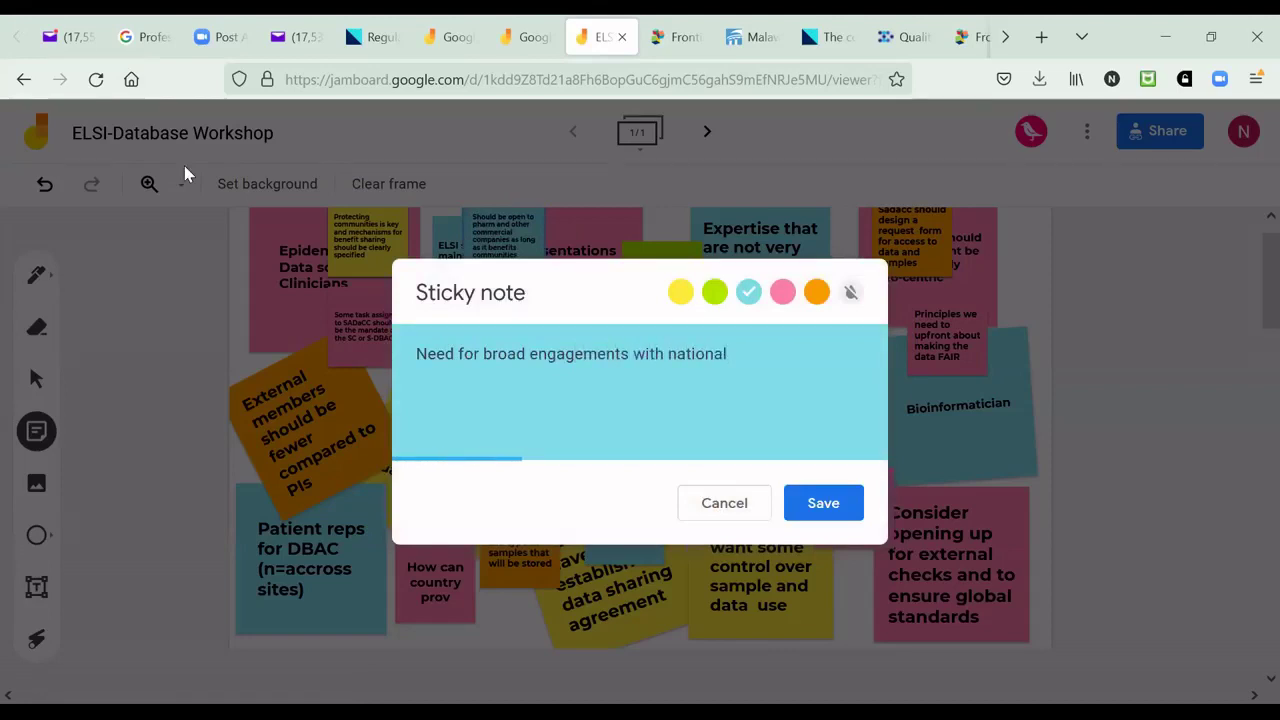
{"action": "type", "text": "governments."}
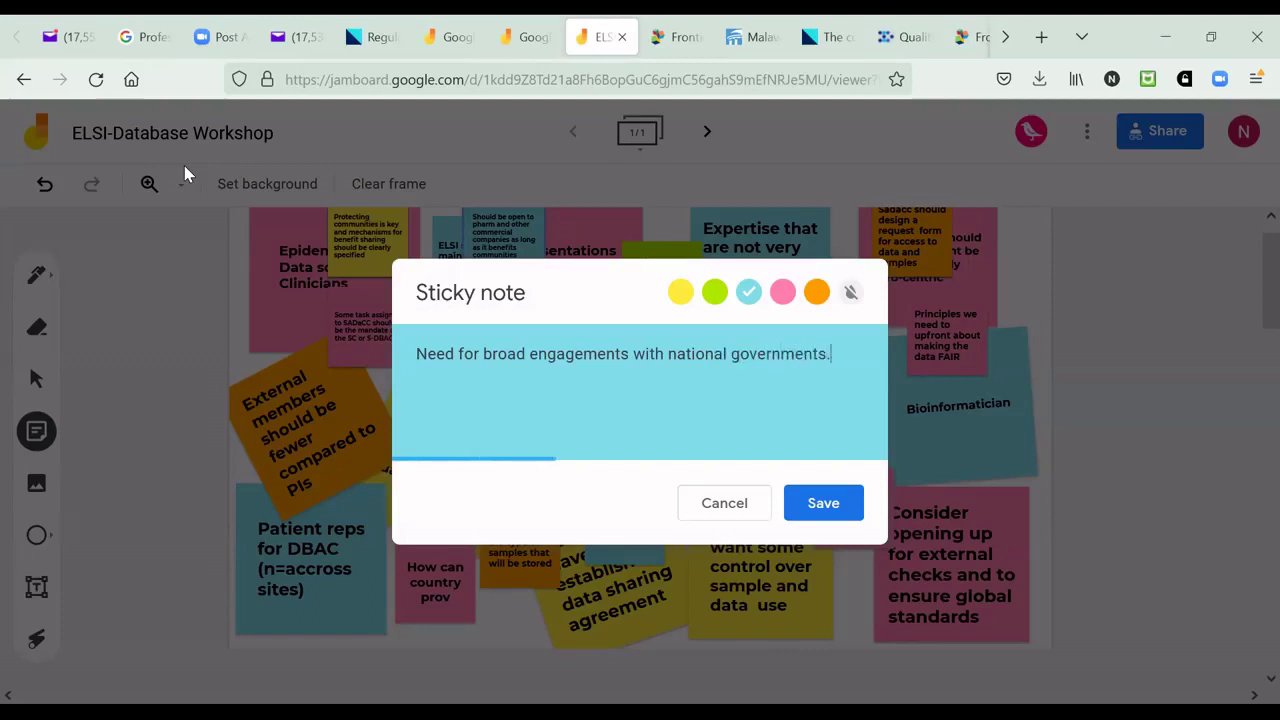
{"action": "type", "text": " Capacity is important"}
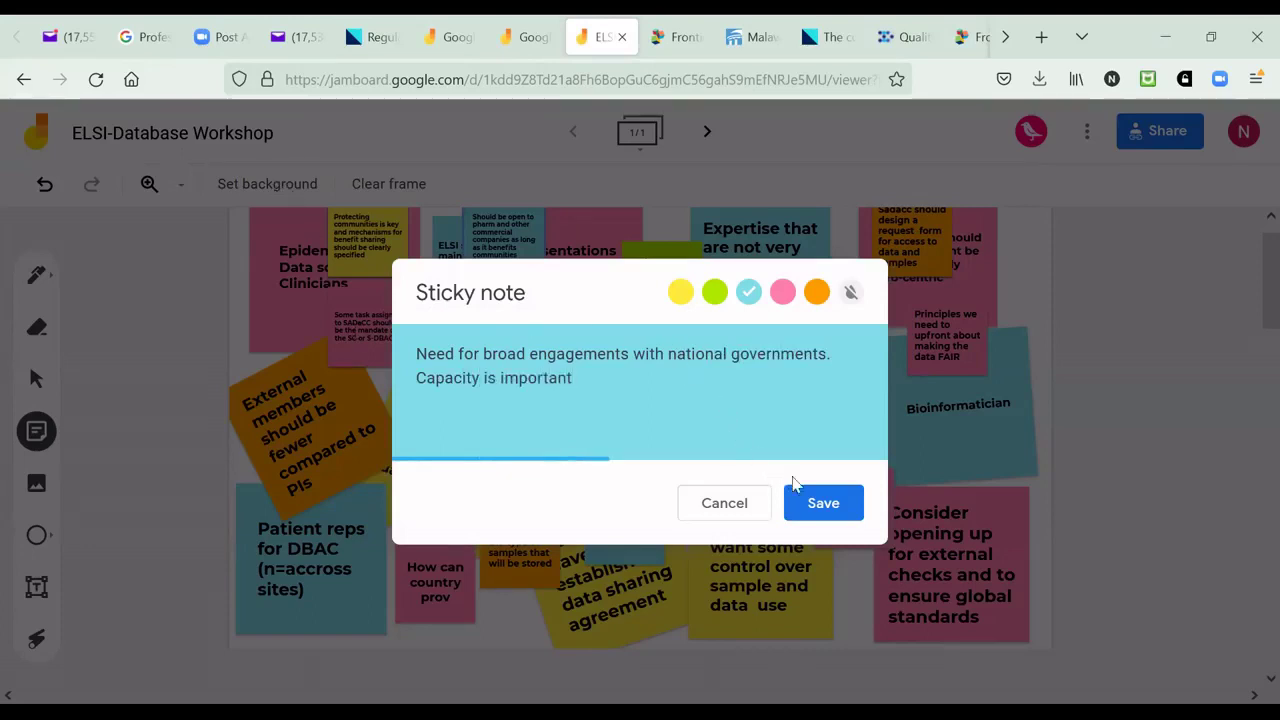
{"action": "left_click", "coordinate": [821, 503]}
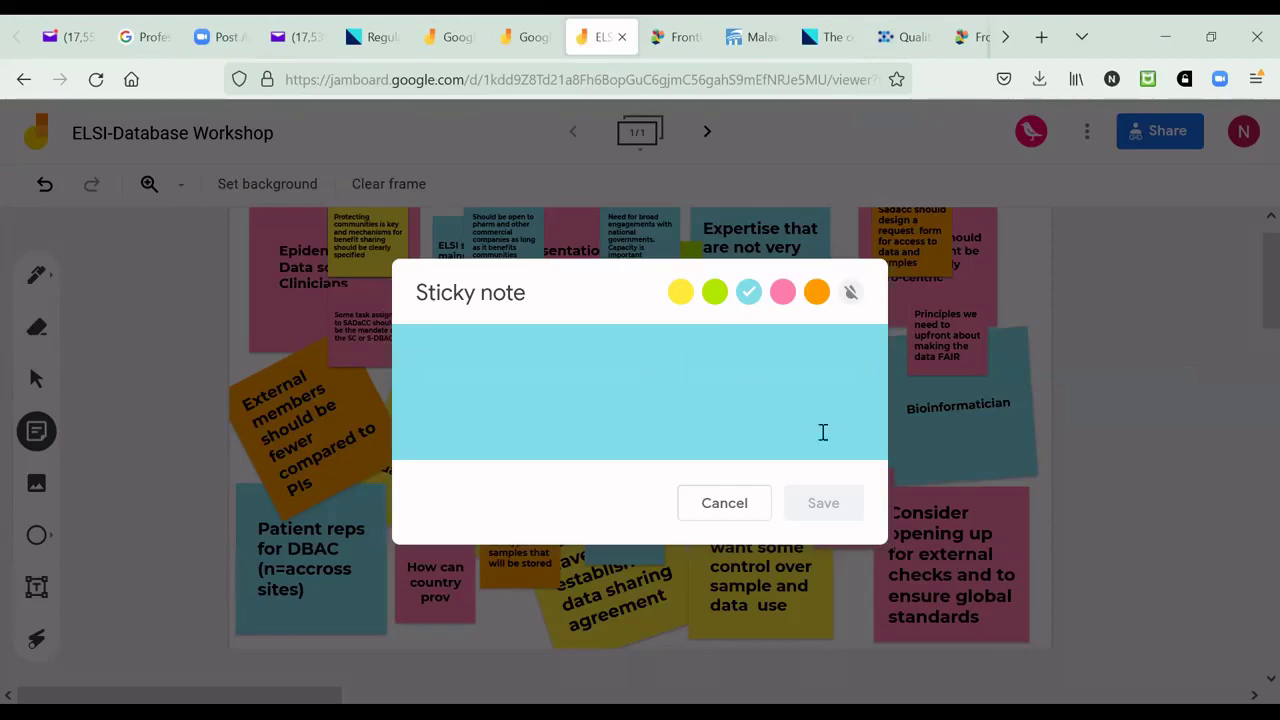
Discard the empty sticky note and move the pharm note out from behind the ELSI note
{"action": "left_click", "coordinate": [730, 505]}
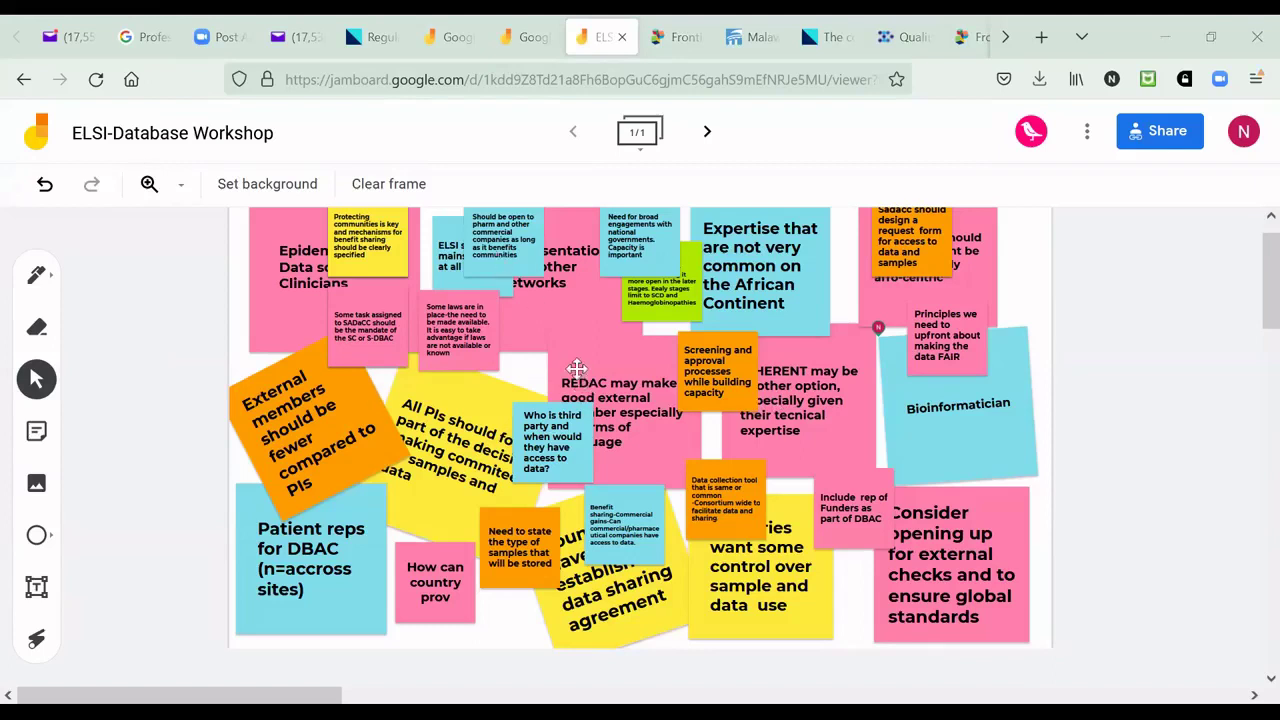
{"action": "left_click_drag", "start_coordinate": [498, 252], "coordinate": [576, 366]}
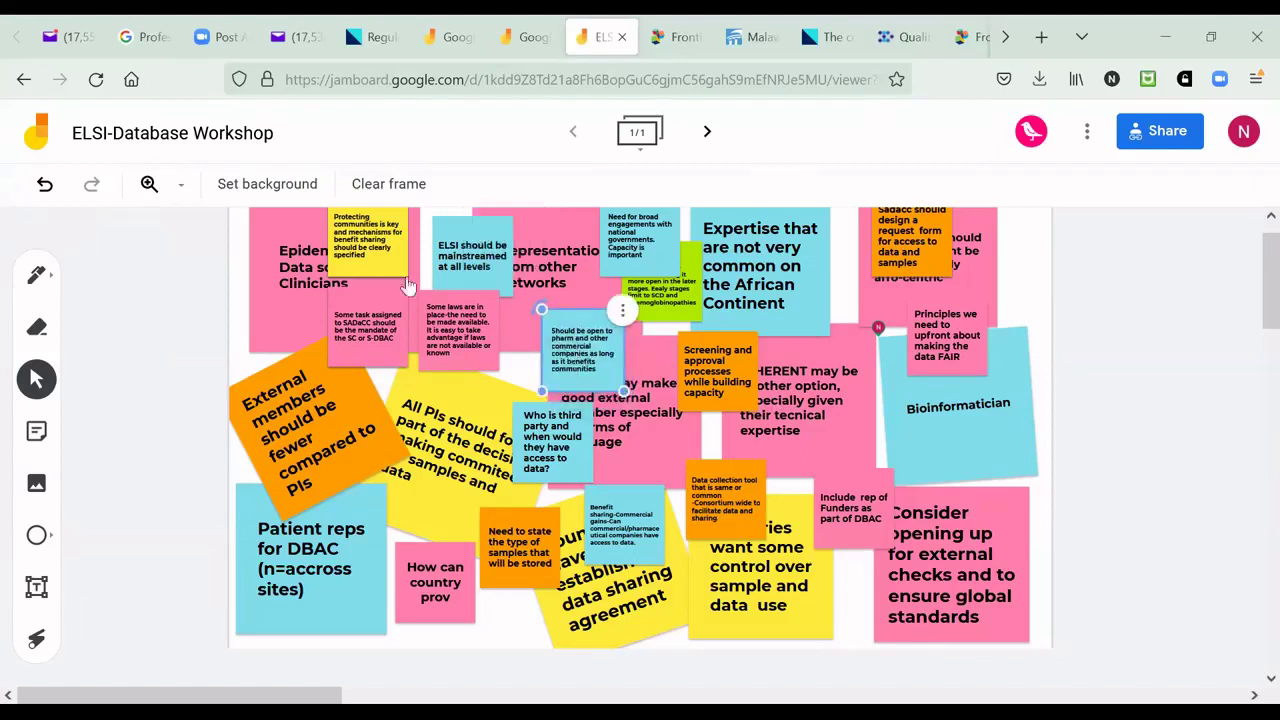
{"action": "left_click", "coordinate": [203, 120]}
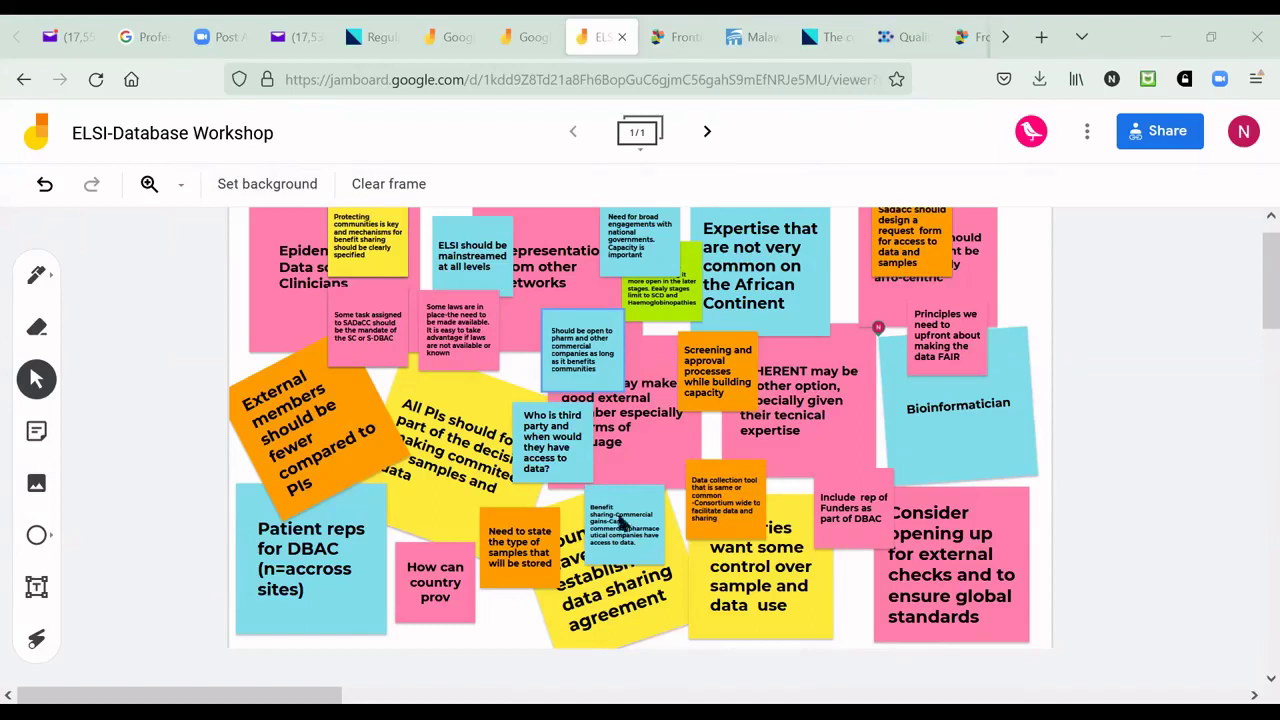
{"action": "left_click", "coordinate": [578, 352]}
{"action": "left_click_drag", "start_coordinate": [578, 352], "coordinate": [597, 356]}
Reposition the Some laws, ELSI mainstreamed, Protecting communities, Use of data and Screening notes
{"action": "left_click_drag", "start_coordinate": [446, 345], "coordinate": [460, 408]}
{"action": "left_click_drag", "start_coordinate": [458, 290], "coordinate": [446, 313]}
{"action": "left_click_drag", "start_coordinate": [380, 272], "coordinate": [394, 295]}
{"action": "left_click_drag", "start_coordinate": [683, 500], "coordinate": [850, 618]}
{"action": "left_click_drag", "start_coordinate": [683, 313], "coordinate": [860, 358]}
{"action": "left_click_drag", "start_coordinate": [712, 350], "coordinate": [675, 315]}
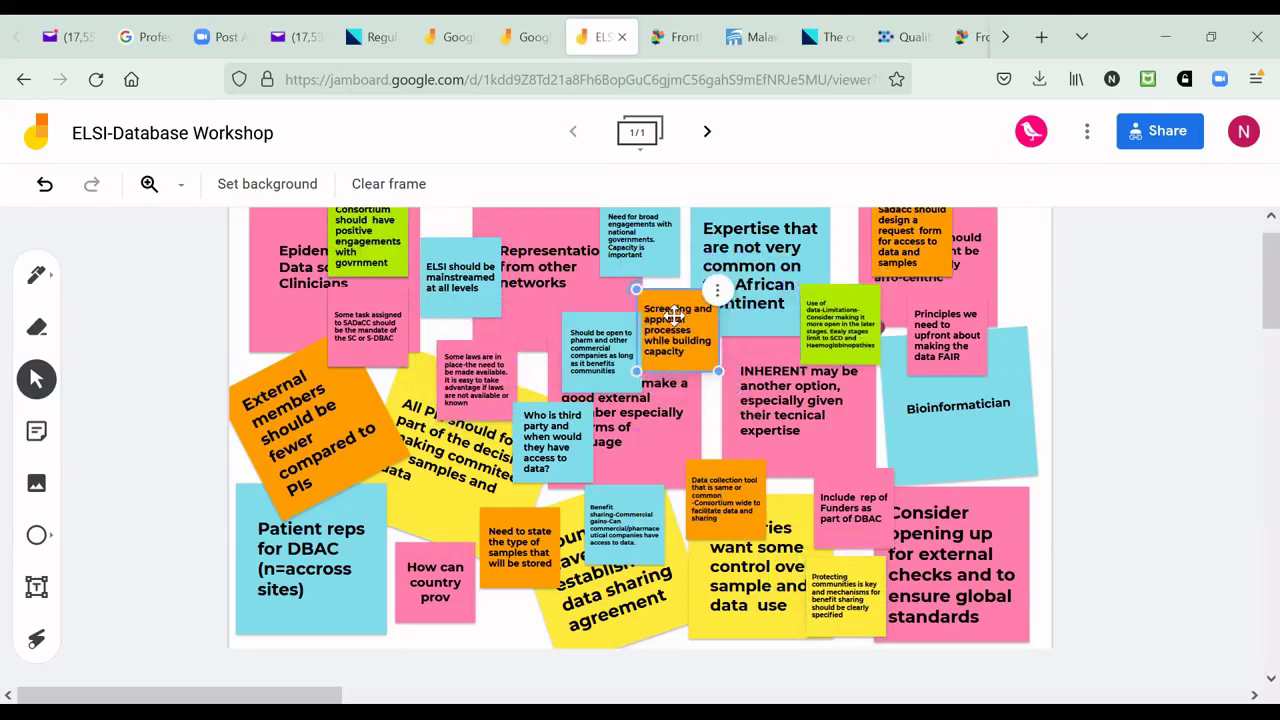
Move the SADaCC task note left to reveal the Outlook note, and nudge the REDAC note
{"action": "key", "text": "Escape"}
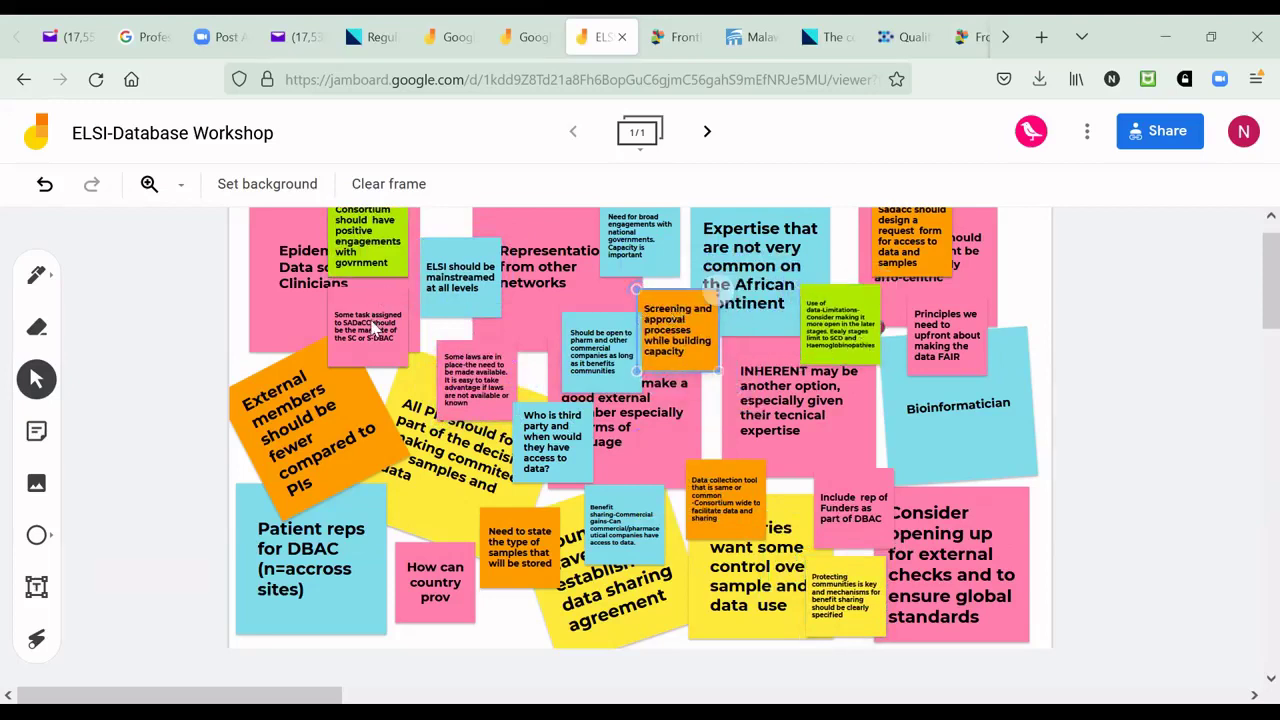
{"action": "left_click_drag", "start_coordinate": [375, 327], "coordinate": [280, 320]}
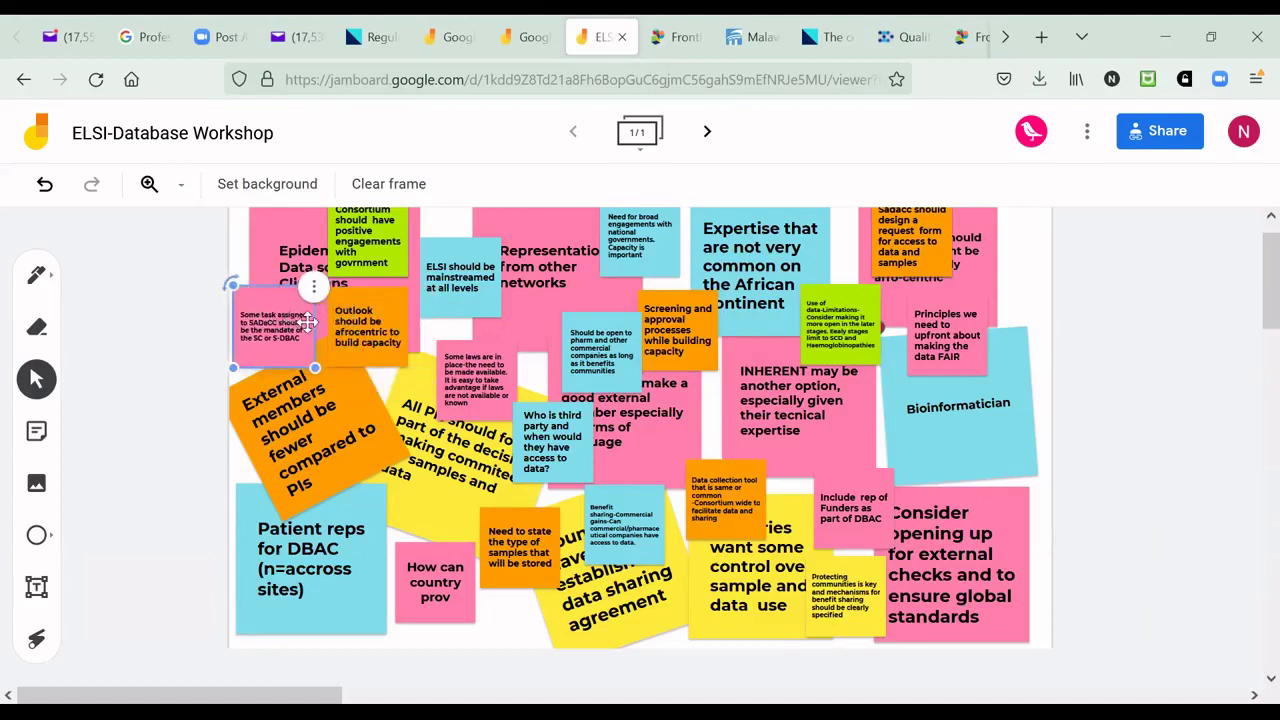
{"action": "key", "text": "Escape"}
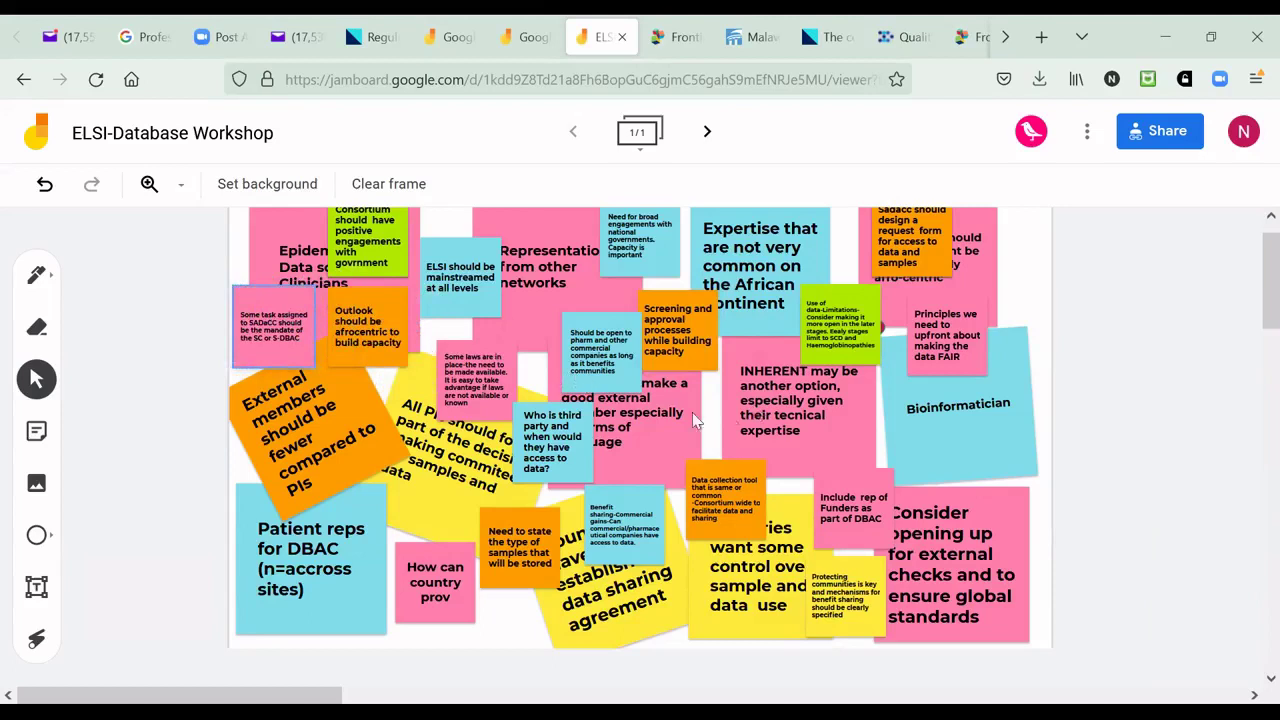
{"action": "left_click_drag", "start_coordinate": [663, 421], "coordinate": [686, 432]}
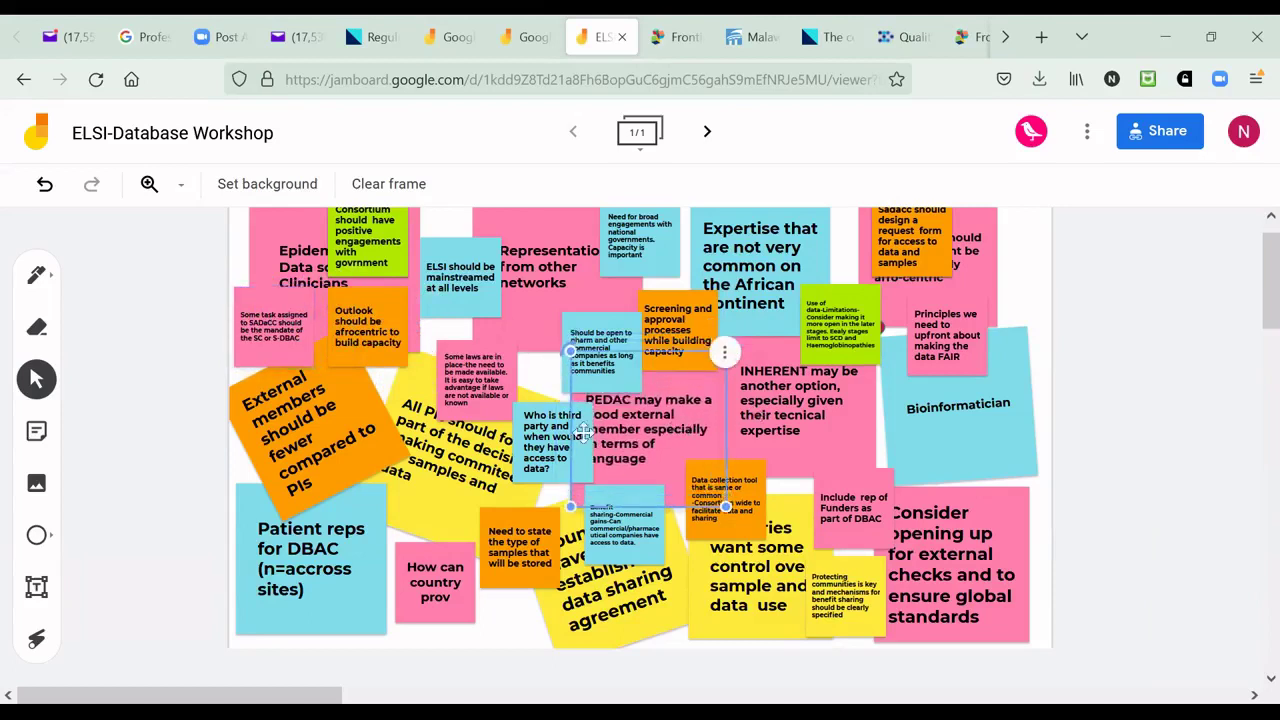
{"action": "key", "text": "Escape"}
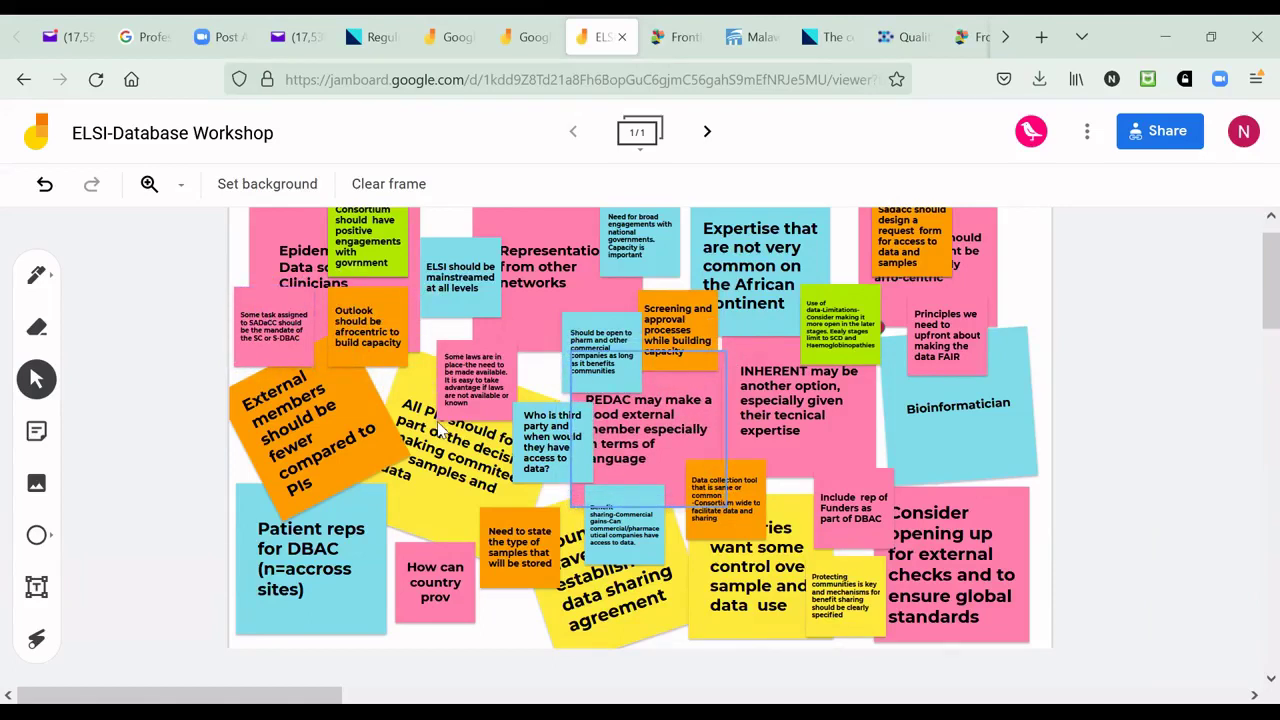